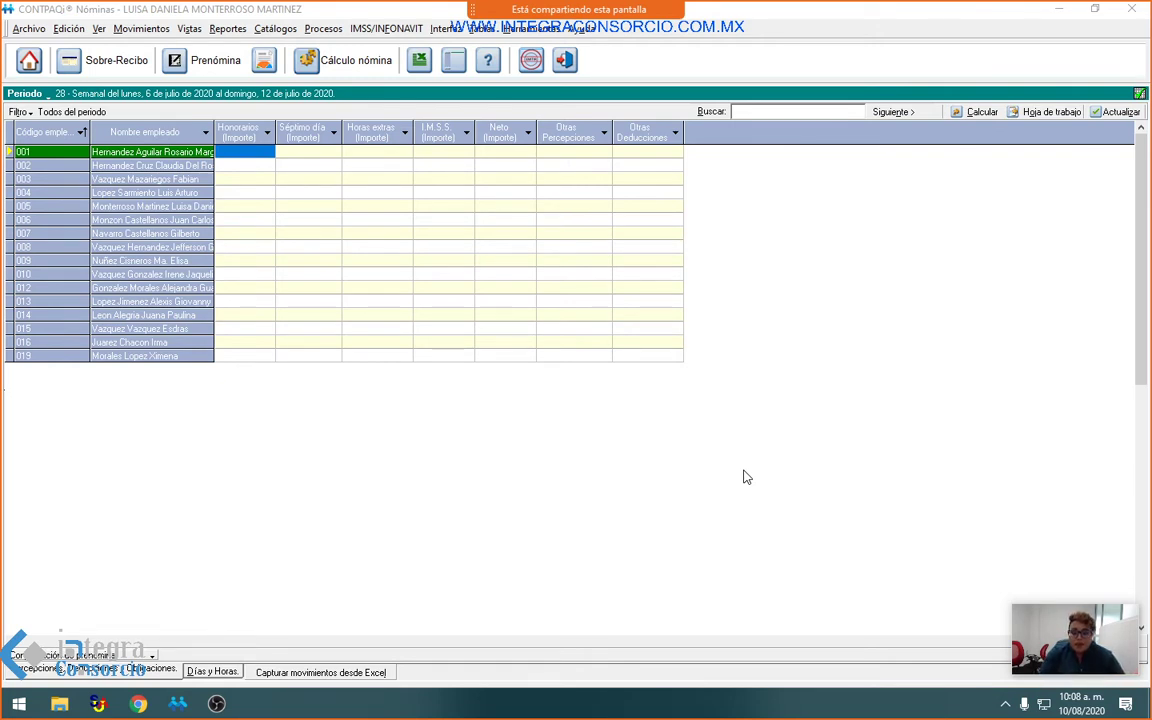
Step: Open the Empleado catalog from the Catálogos menu to show employee 022's record
{"action": "left_click", "coordinate": [275, 28]}
{"action": "left_click", "coordinate": [280, 45]}
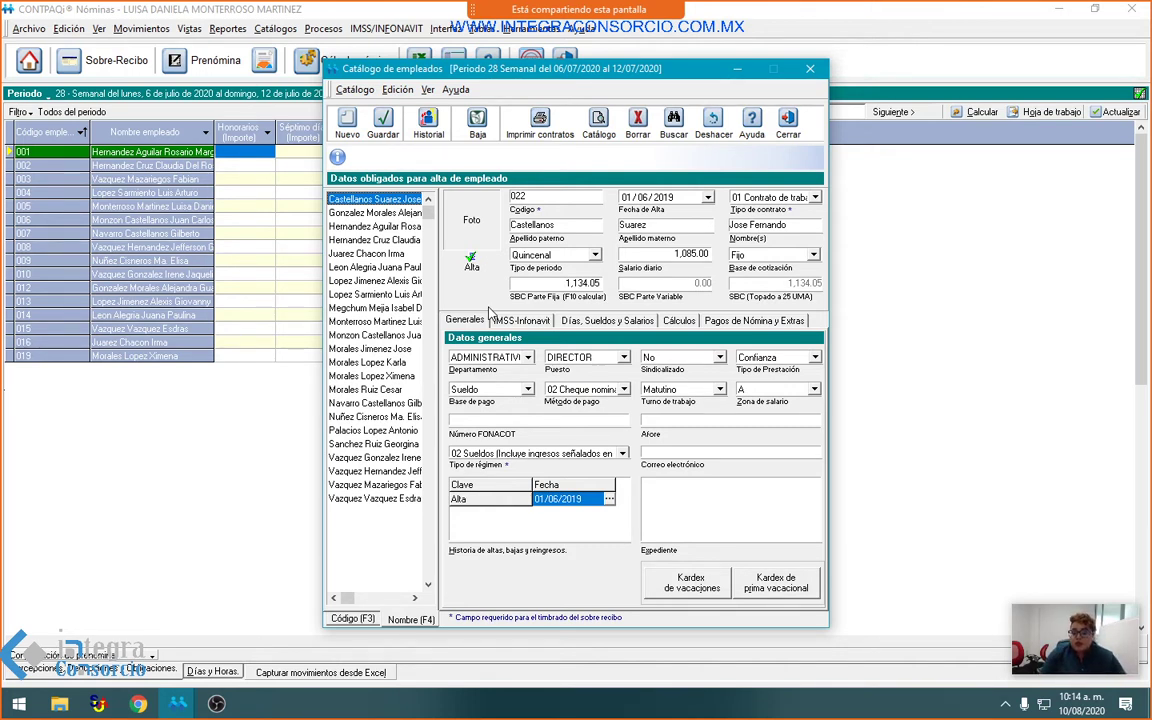
Step: Try a new period type for employee 022, accept the incidence warning, and close without saving
{"action": "left_click", "coordinate": [594, 256]}
{"action": "left_click", "coordinate": [484, 246]}
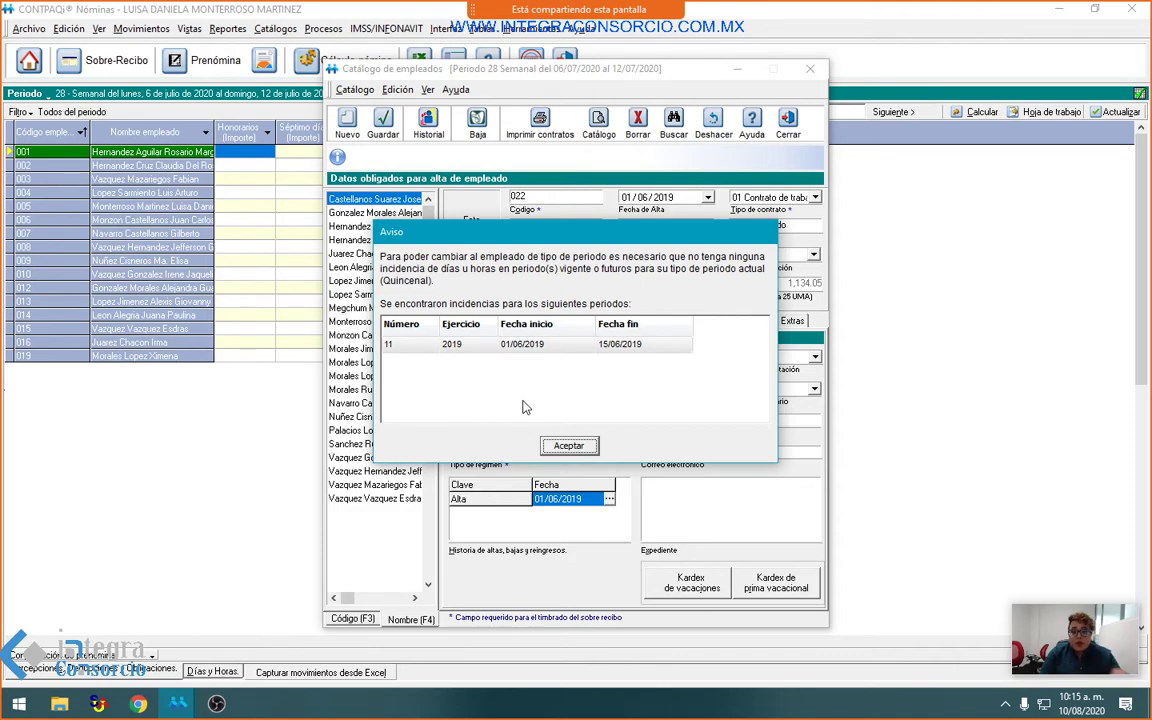
{"action": "left_click", "coordinate": [569, 446]}
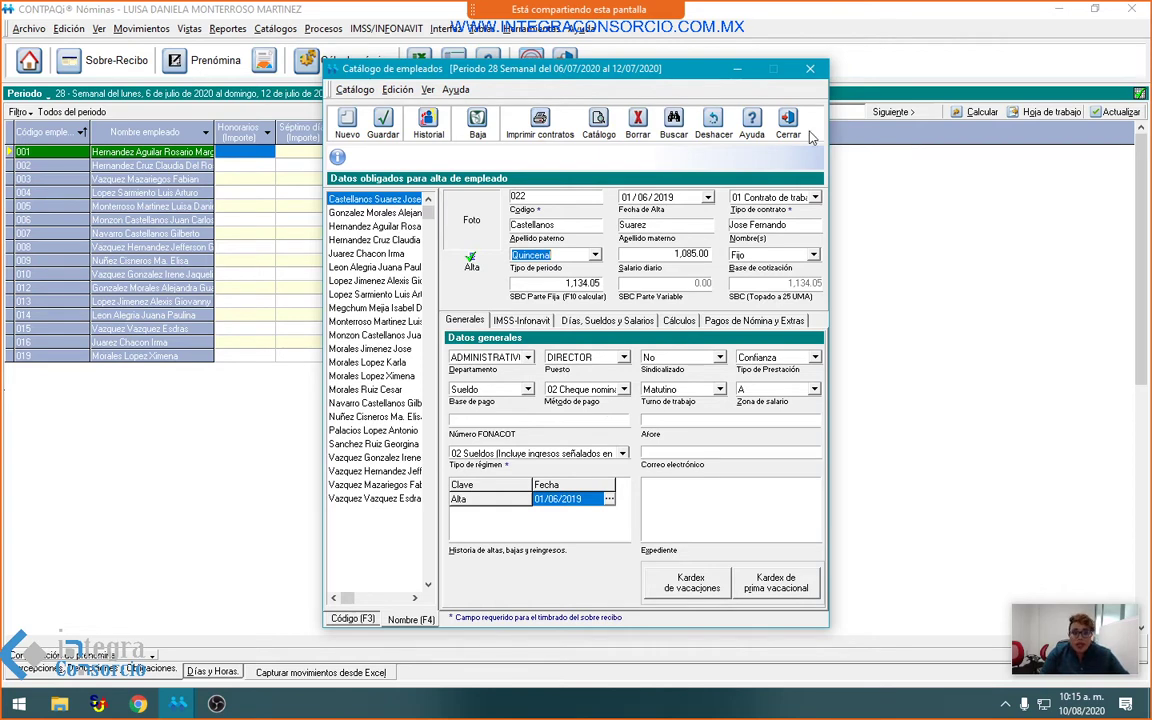
{"action": "left_click", "coordinate": [713, 125]}
{"action": "left_click", "coordinate": [574, 405]}
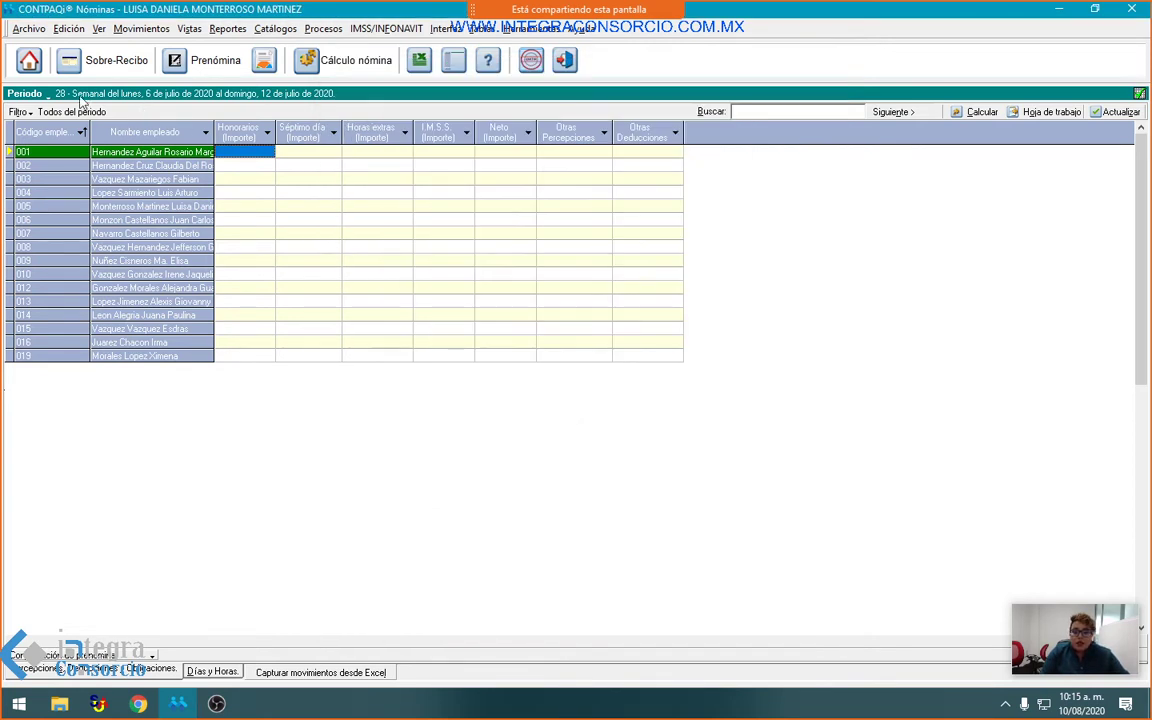
Step: Load quincenal period 11 (1–15 June 2019) via Archivo > Selección > Periodos
{"action": "left_click", "coordinate": [40, 30]}
{"action": "mouse_move", "coordinate": [127, 73]}
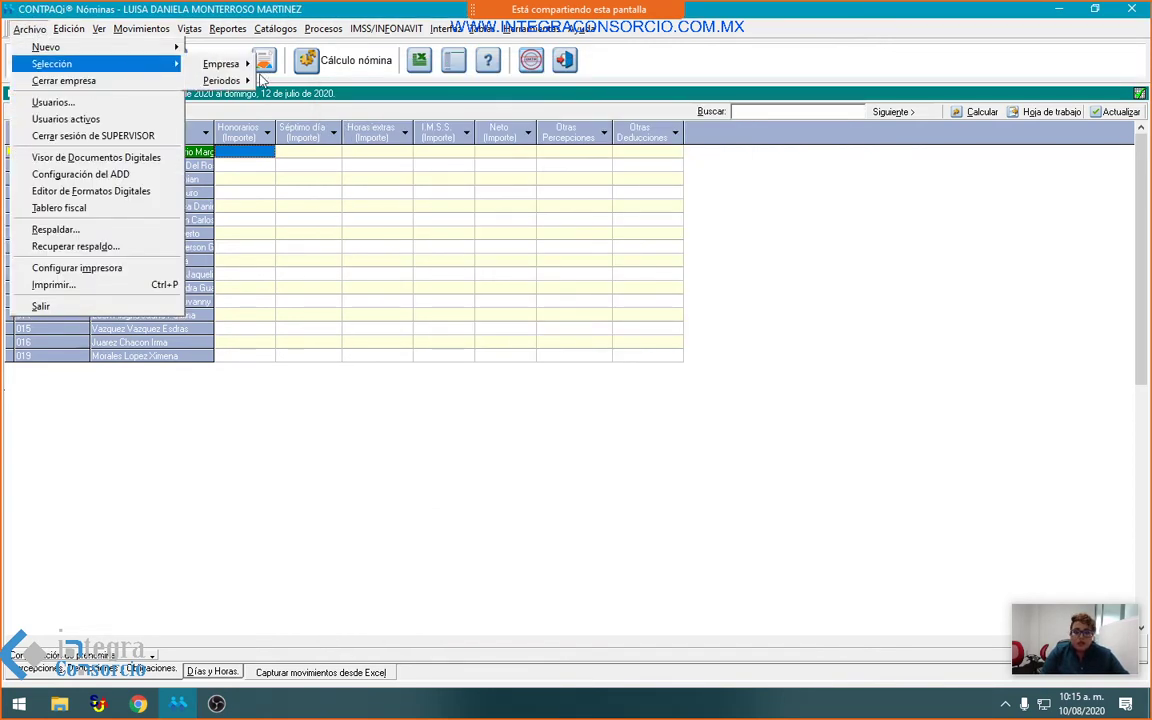
{"action": "mouse_move", "coordinate": [221, 80]}
{"action": "left_click", "coordinate": [295, 81]}
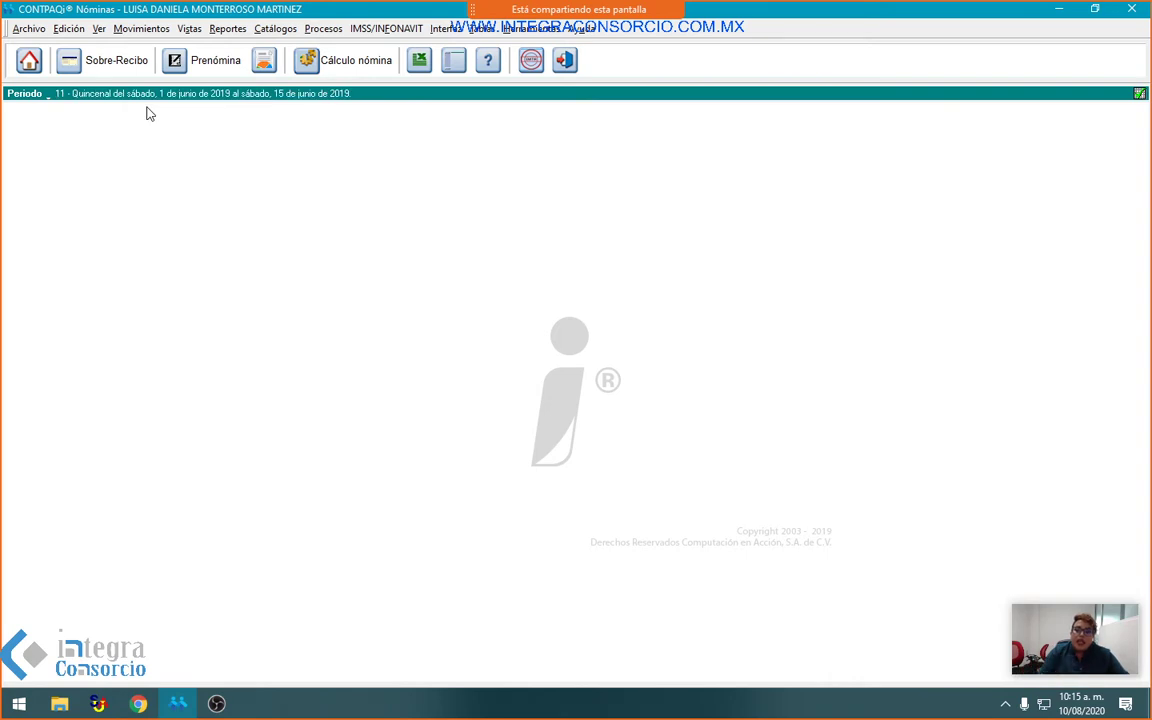
Step: Open the Prenómina, view and close employee 022's sobre-recibo, then show the Días y Horas grid
{"action": "left_click", "coordinate": [195, 62]}
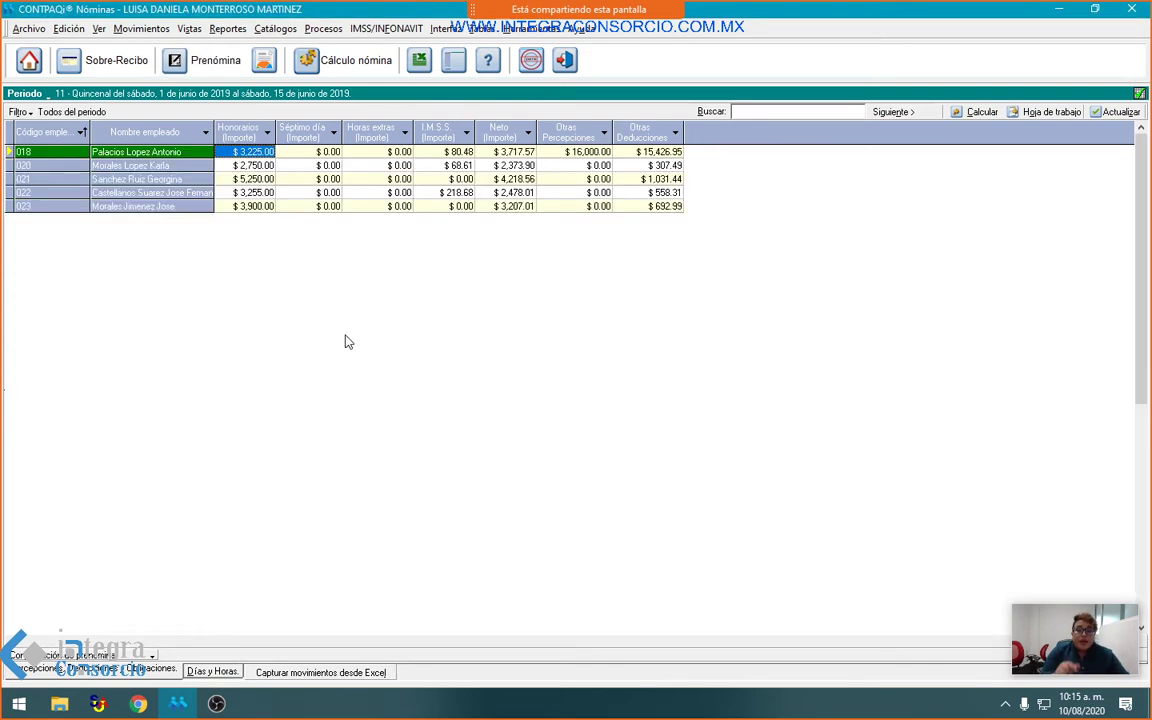
{"action": "right_click", "coordinate": [252, 163]}
{"action": "left_click", "coordinate": [228, 192]}
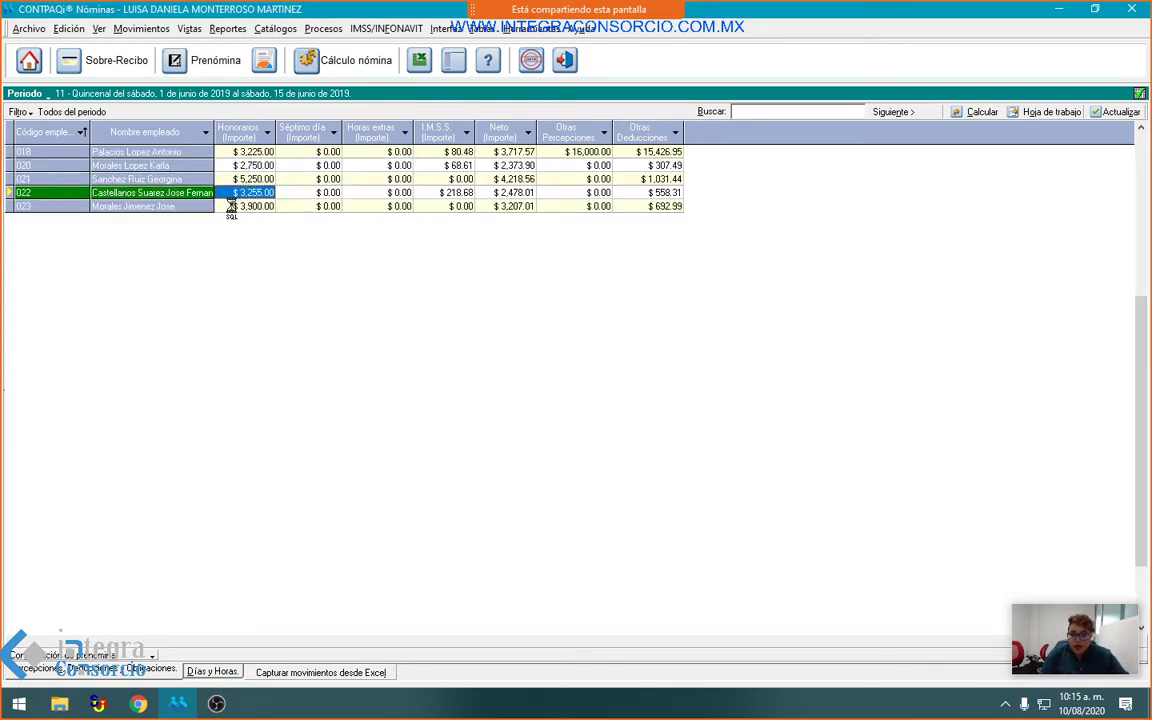
{"action": "right_click", "coordinate": [222, 194]}
{"action": "left_click", "coordinate": [256, 210]}
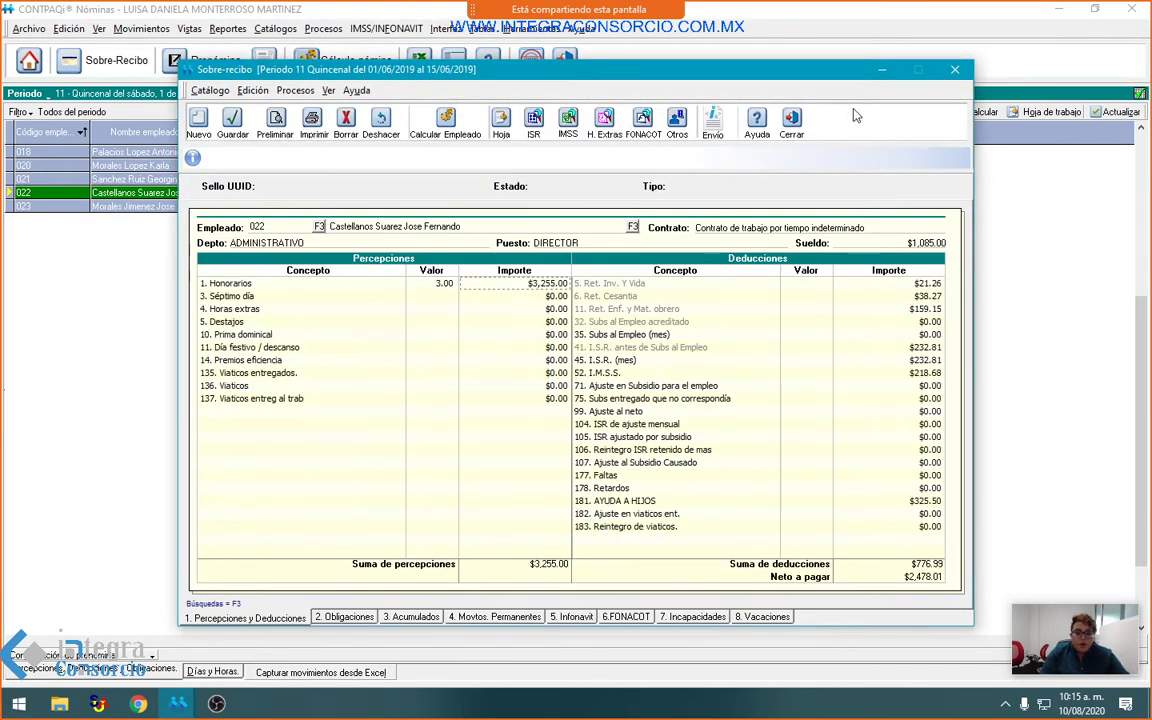
{"action": "left_click", "coordinate": [791, 125]}
{"action": "left_click", "coordinate": [212, 668]}
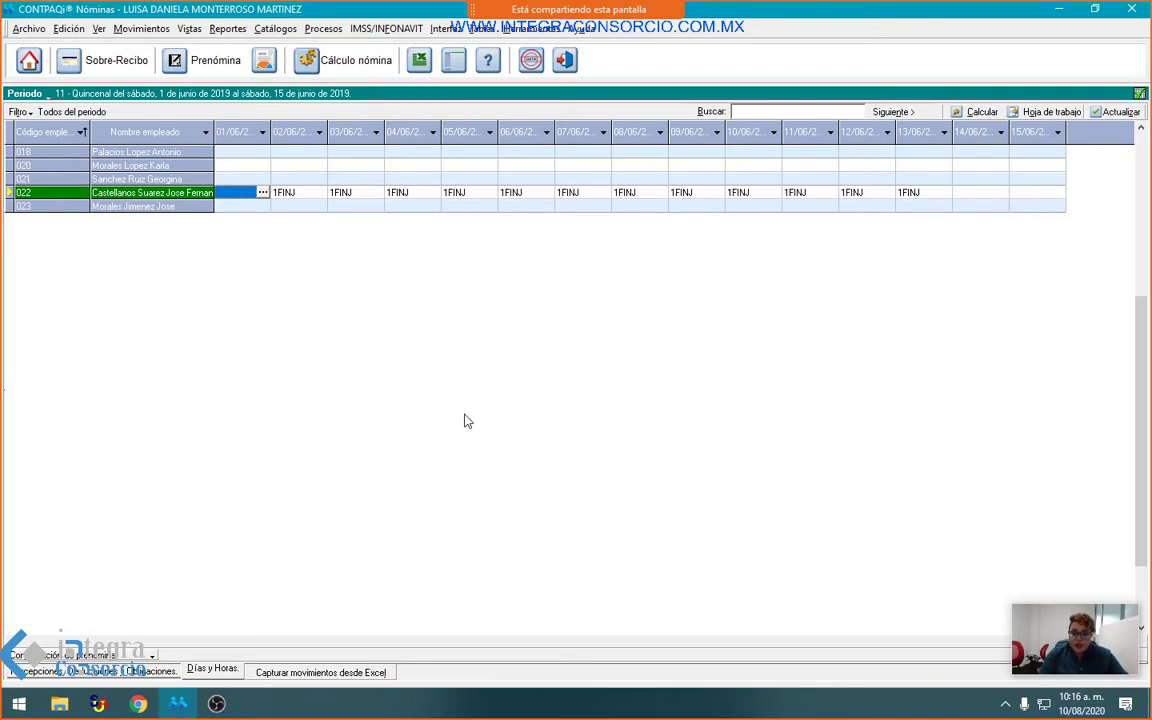
Step: Delete employee 022's 1FINJ incidences for 02/06, 03/06, 04/06, 05/06 and 06/06
{"action": "key", "text": "Tab"}
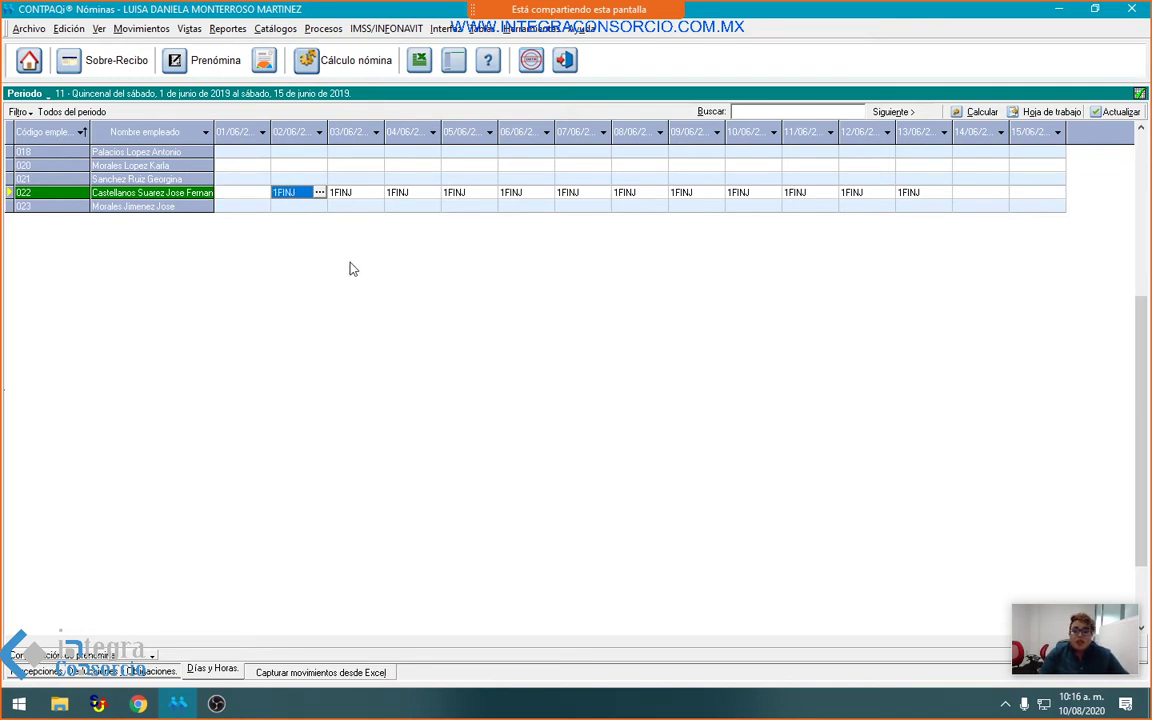
{"action": "key", "text": "Delete"}
{"action": "left_click", "coordinate": [545, 404]}
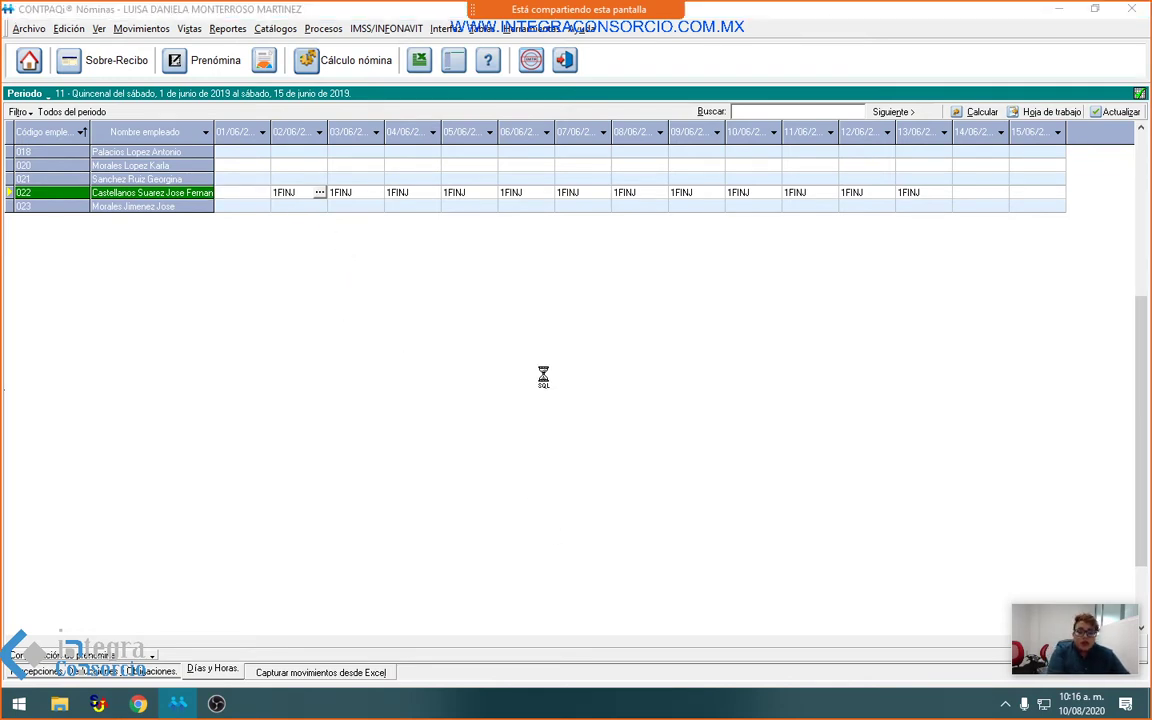
{"action": "left_click", "coordinate": [355, 208]}
{"action": "key", "text": "Up"}
{"action": "key", "text": "Delete"}
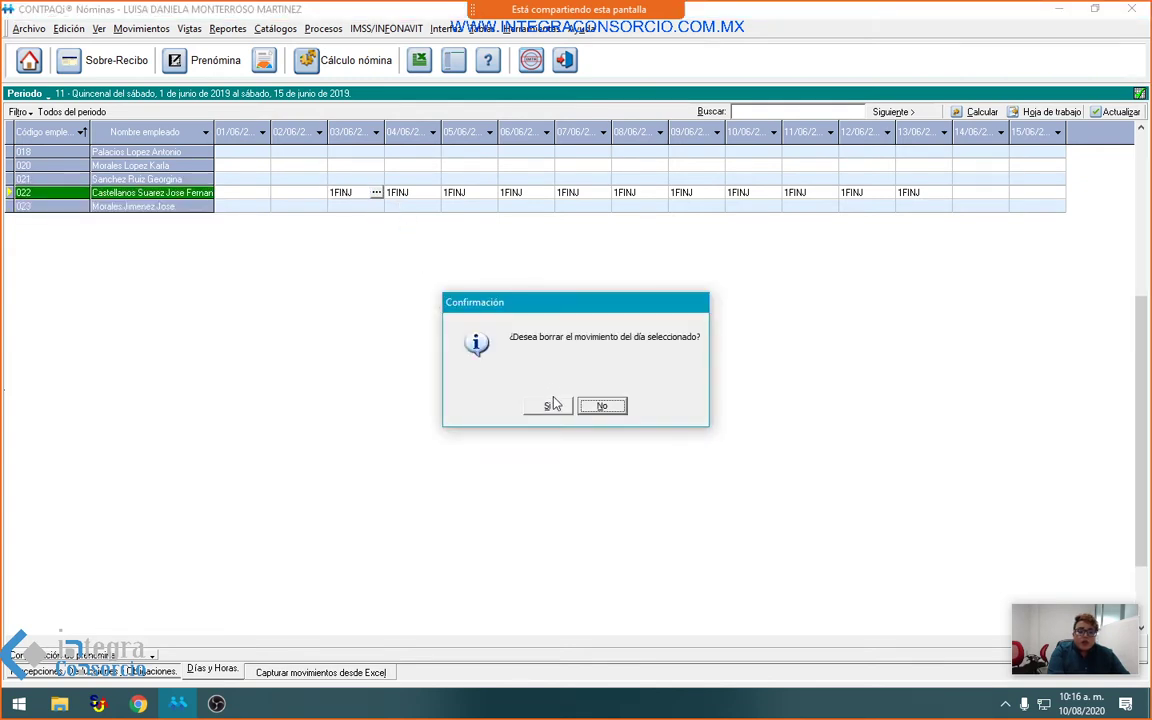
{"action": "left_click", "coordinate": [546, 405]}
{"action": "key", "text": "Tab"}
{"action": "key", "text": "Delete"}
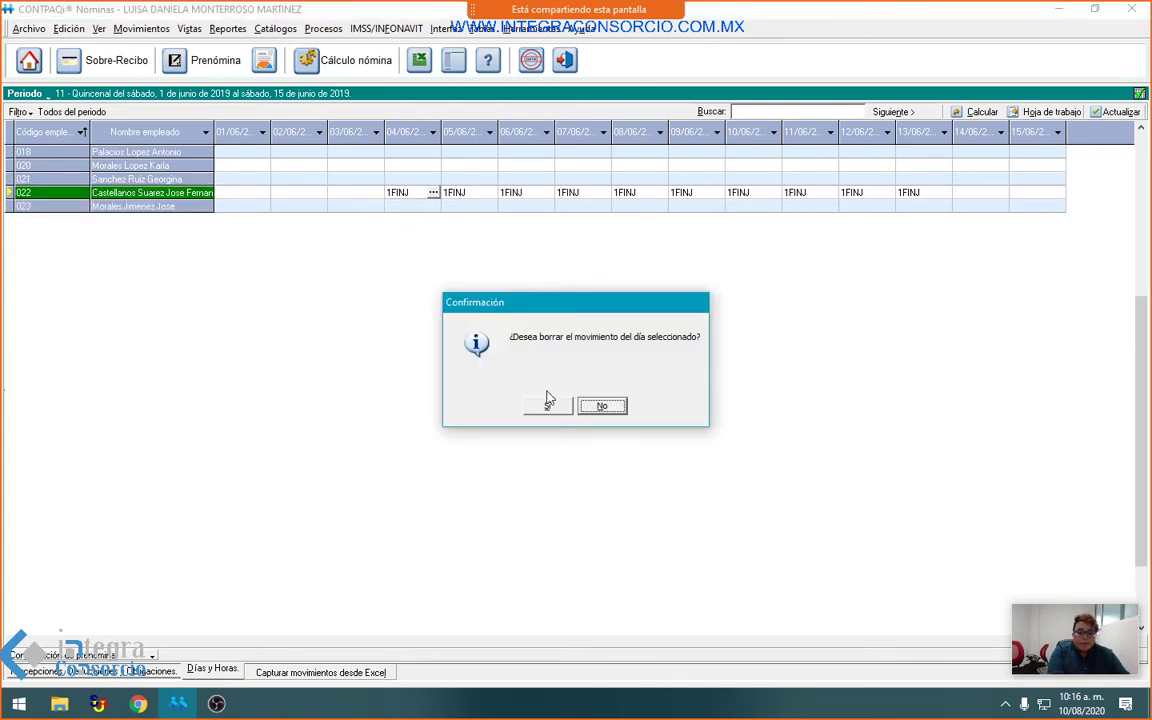
{"action": "key", "text": "Return"}
{"action": "key", "text": "Tab"}
{"action": "key", "text": "Delete"}
{"action": "key", "text": "Return"}
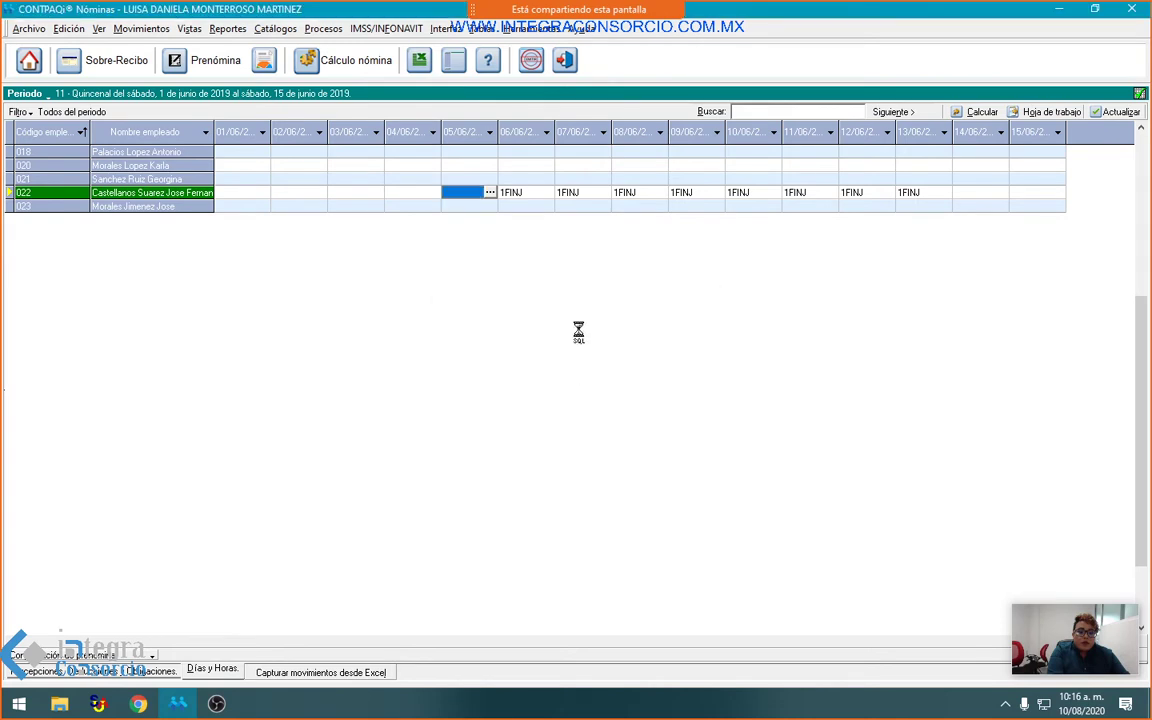
{"action": "key", "text": "Tab"}
{"action": "key", "text": "Delete"}
{"action": "left_click", "coordinate": [552, 402]}
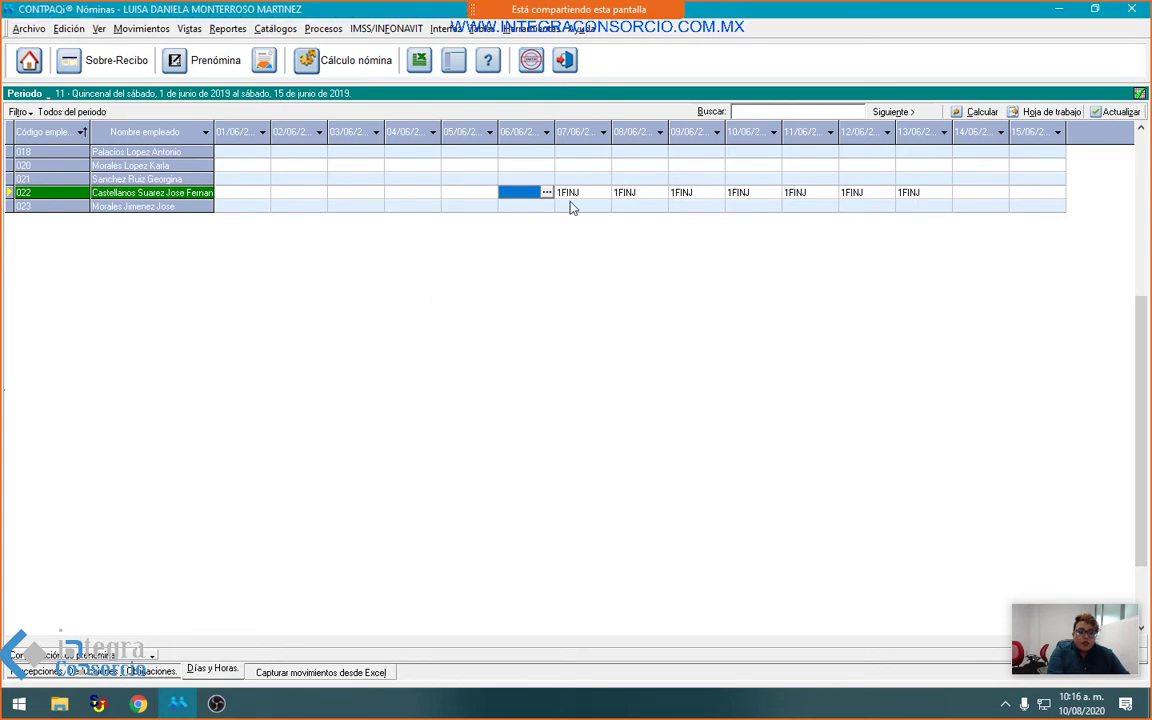
Step: Delete employee 022's 1FINJ incidences for 07/06, 08/06 and 09/06
{"action": "left_click", "coordinate": [571, 206]}
{"action": "left_click", "coordinate": [565, 192]}
{"action": "key", "text": "Delete"}
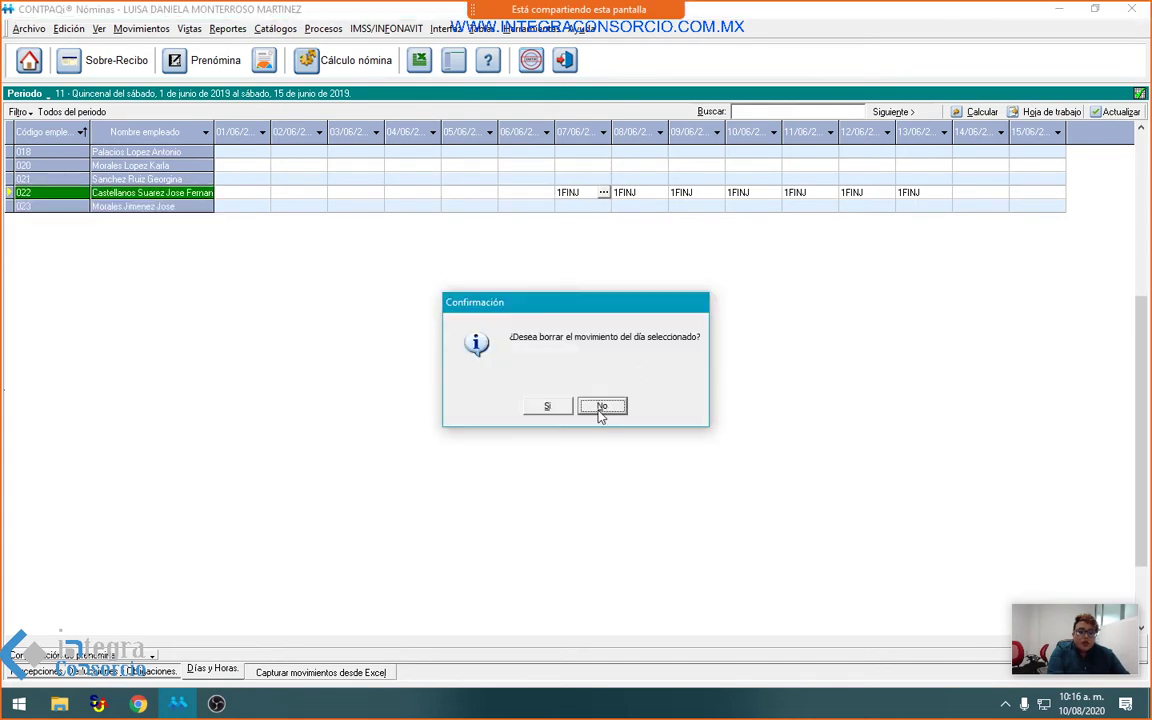
{"action": "left_click", "coordinate": [557, 399]}
{"action": "left_click", "coordinate": [630, 192]}
{"action": "key", "text": "Delete"}
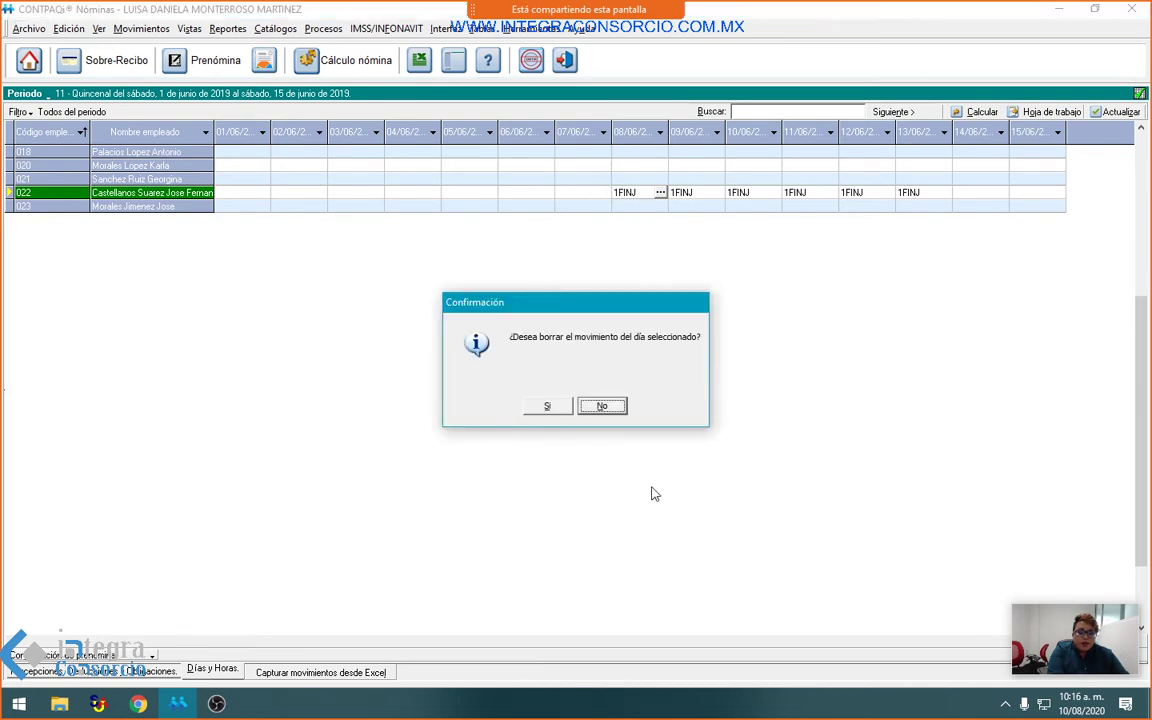
{"action": "left_click", "coordinate": [548, 406]}
{"action": "left_click", "coordinate": [677, 192]}
{"action": "key", "text": "Delete"}
{"action": "left_click", "coordinate": [546, 406]}
Step: Delete employee 022's 1FINJ incidences for 10/06, 11/06, 12/06 and 13/06
{"action": "left_click", "coordinate": [745, 192]}
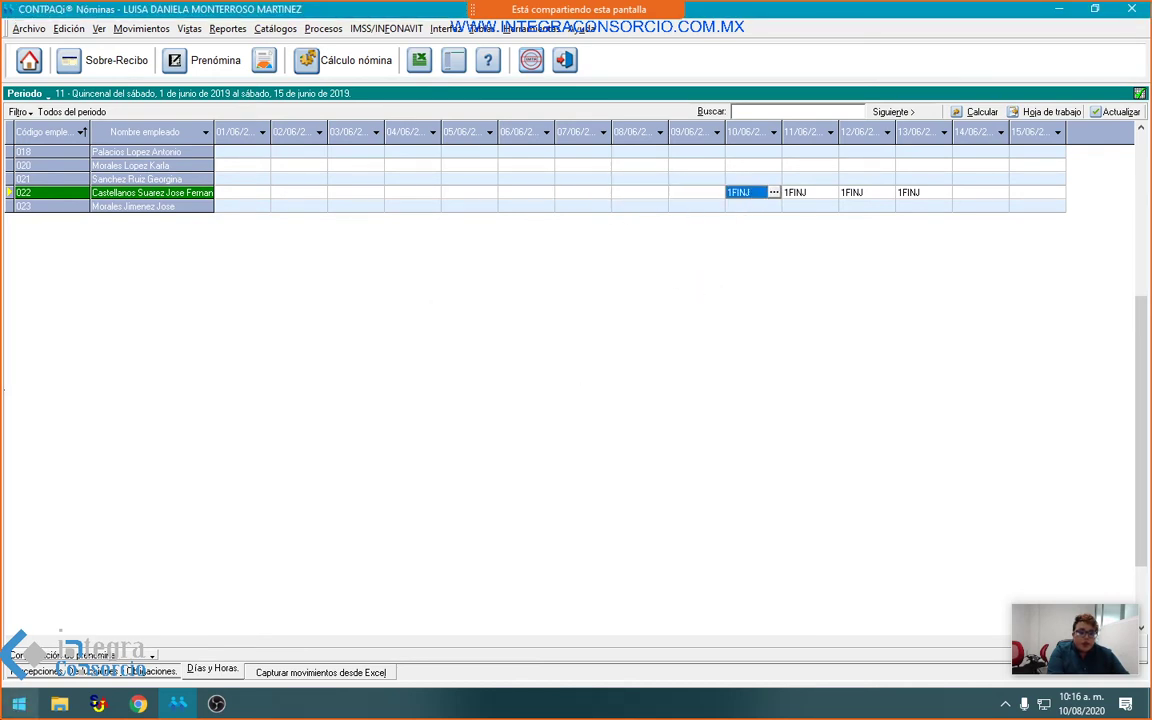
{"action": "key", "text": "Delete"}
{"action": "left_click", "coordinate": [548, 404]}
{"action": "left_click", "coordinate": [800, 205]}
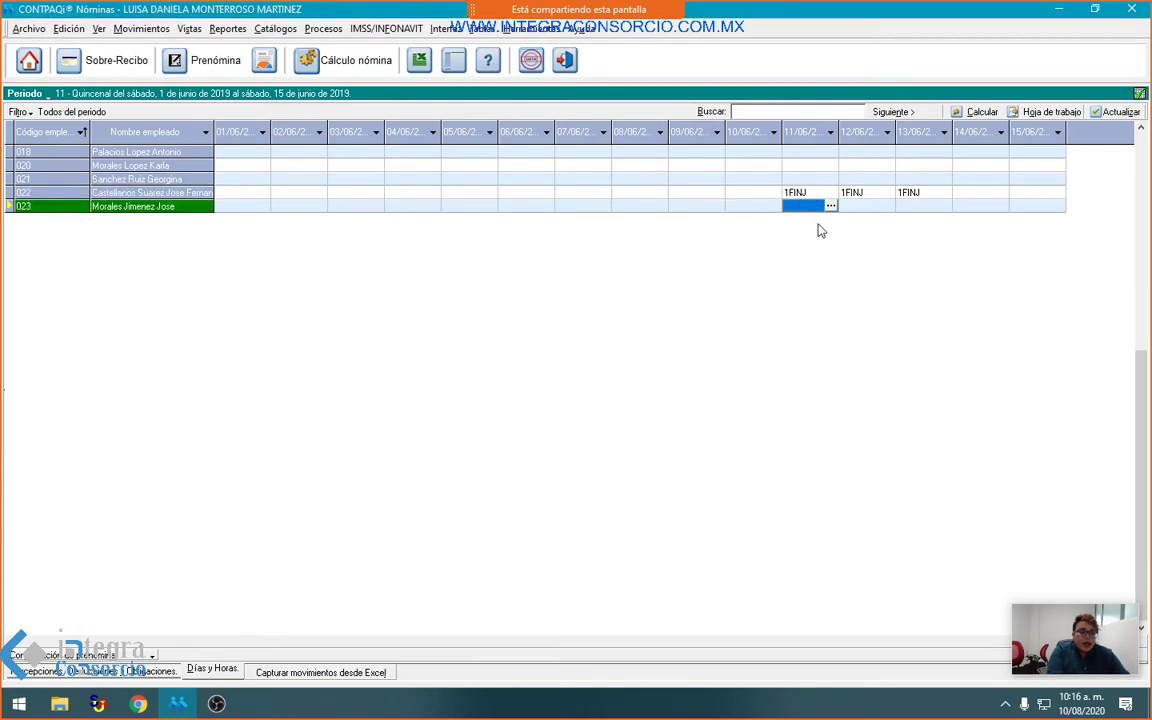
{"action": "left_click", "coordinate": [805, 192]}
{"action": "key", "text": "Delete"}
{"action": "left_click", "coordinate": [548, 406]}
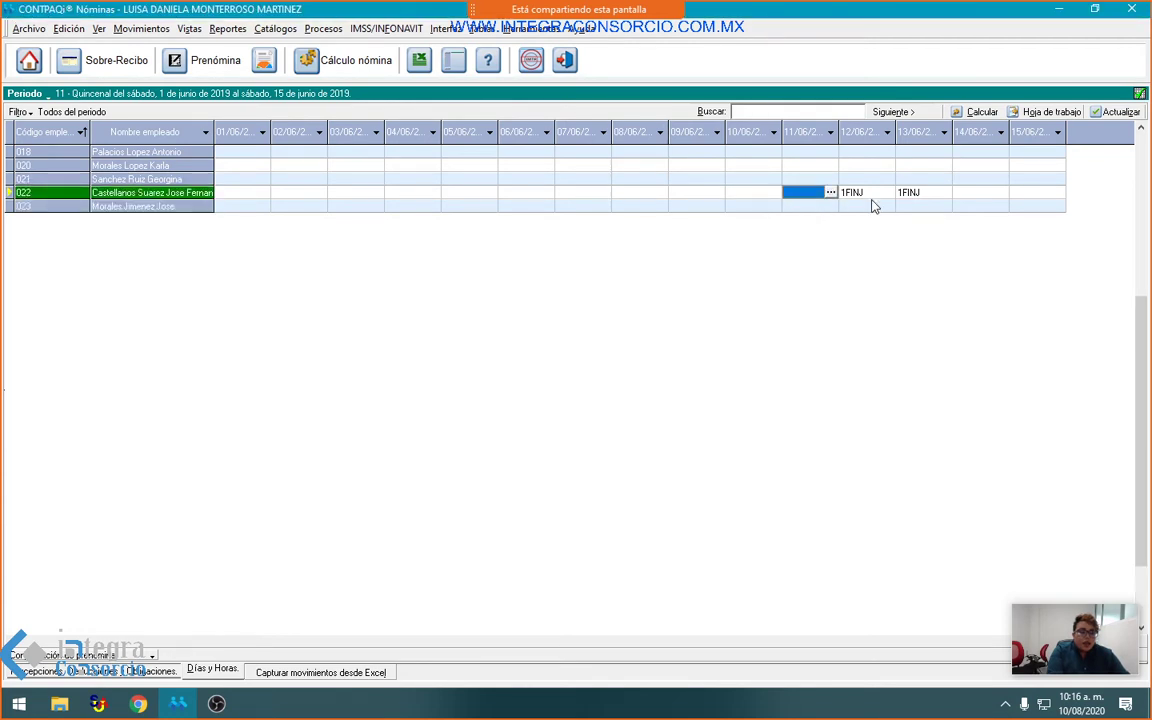
{"action": "left_click", "coordinate": [862, 192]}
{"action": "key", "text": "Delete"}
{"action": "left_click", "coordinate": [548, 406]}
{"action": "left_click", "coordinate": [915, 178]}
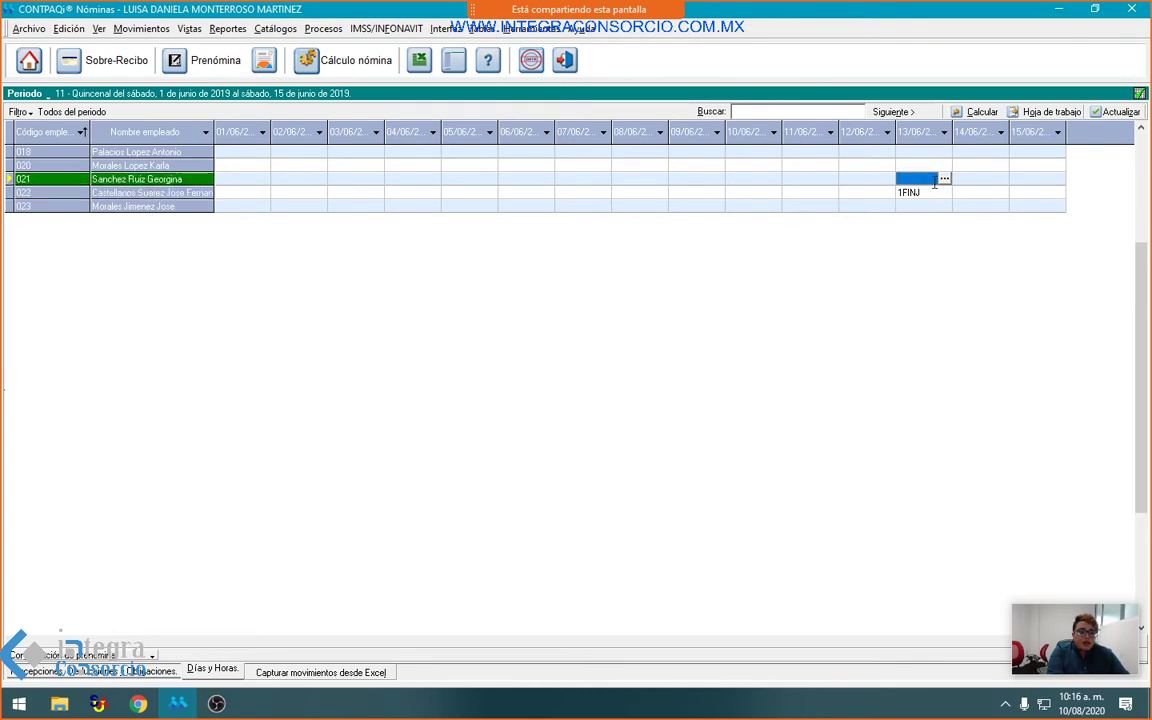
{"action": "left_click", "coordinate": [915, 192]}
{"action": "key", "text": "Delete"}
Step: Confirm the 13/06 deletion and run Cálculo nómina for all period employees with pay date 15/06/2019
{"action": "left_click", "coordinate": [571, 407]}
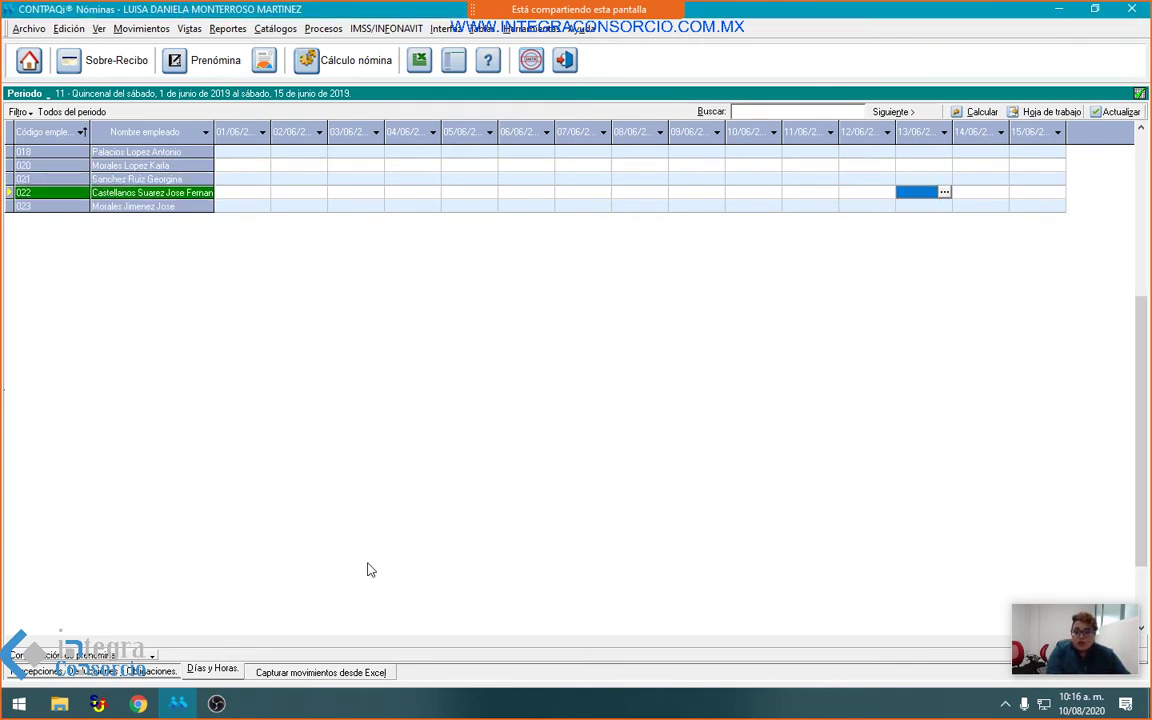
{"action": "left_click", "coordinate": [92, 669]}
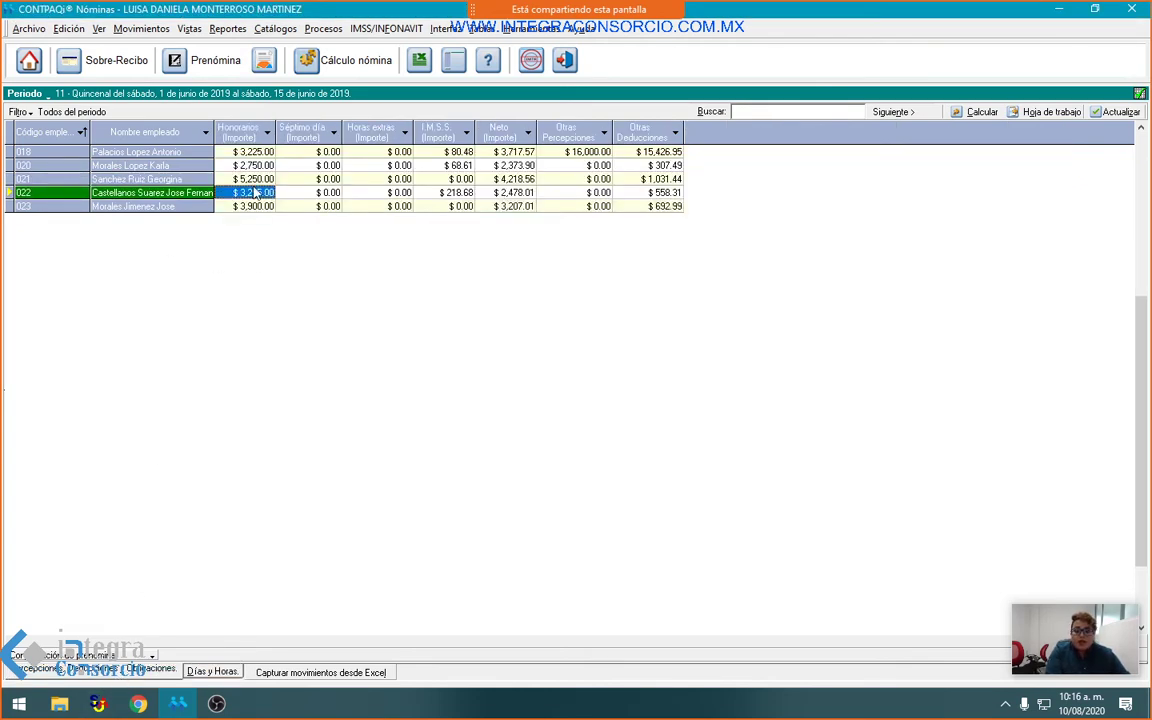
{"action": "left_click", "coordinate": [340, 60]}
{"action": "left_click", "coordinate": [485, 265]}
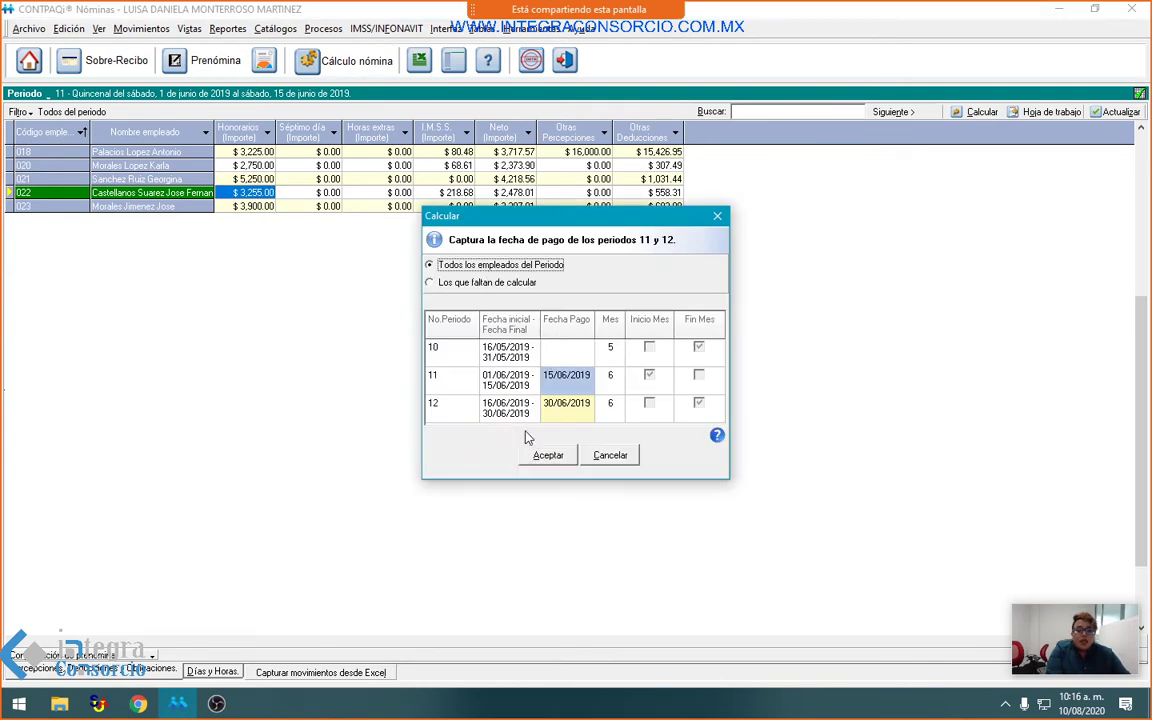
{"action": "left_click", "coordinate": [545, 455]}
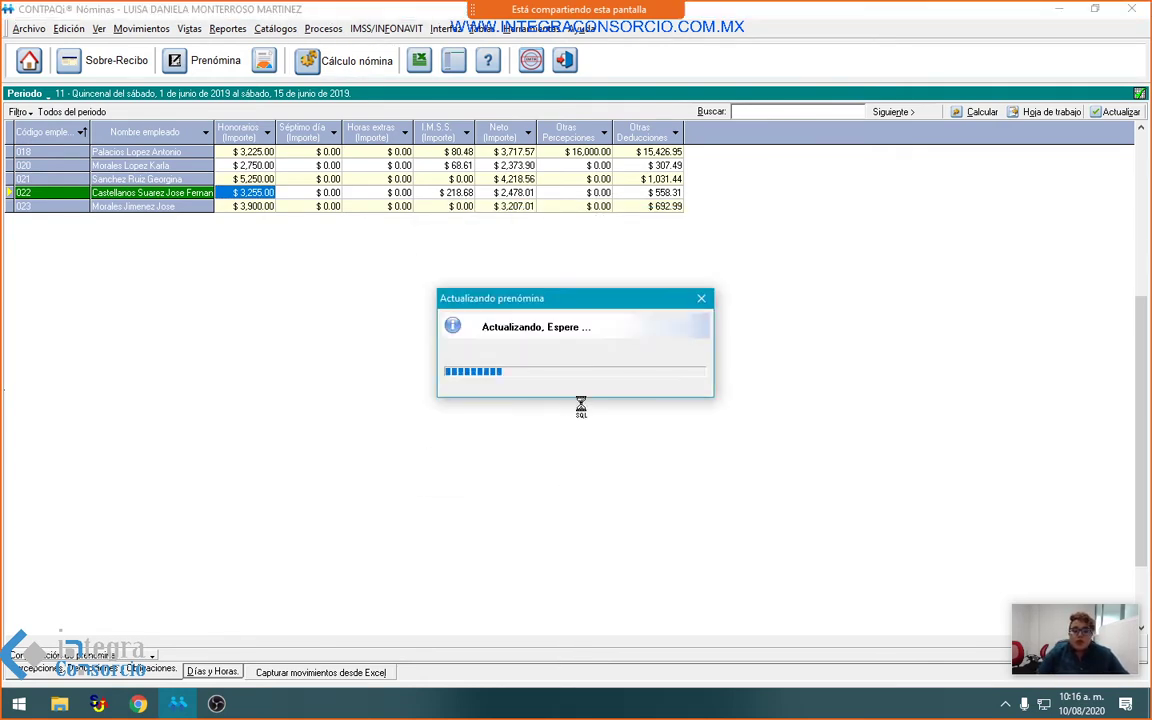
{"action": "left_click", "coordinate": [576, 404]}
Step: Set employee 022's Tipo de periodo to Semanal in the employee record, save and confirm
{"action": "right_click", "coordinate": [260, 194]}
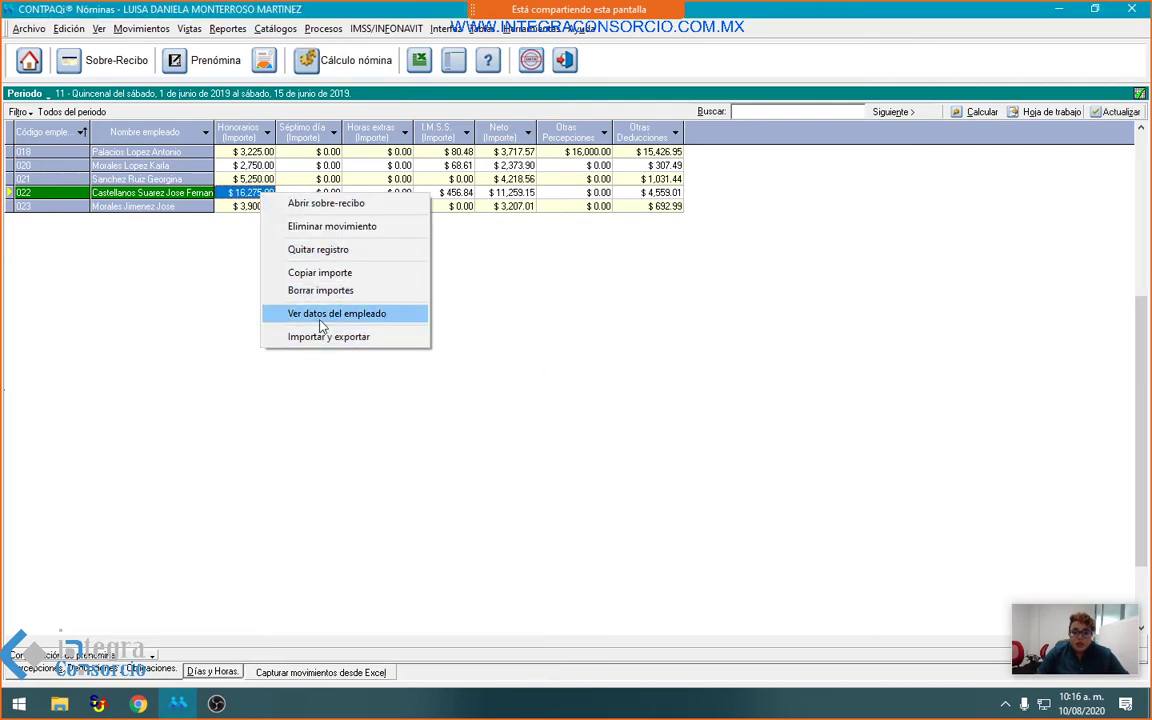
{"action": "left_click", "coordinate": [322, 314]}
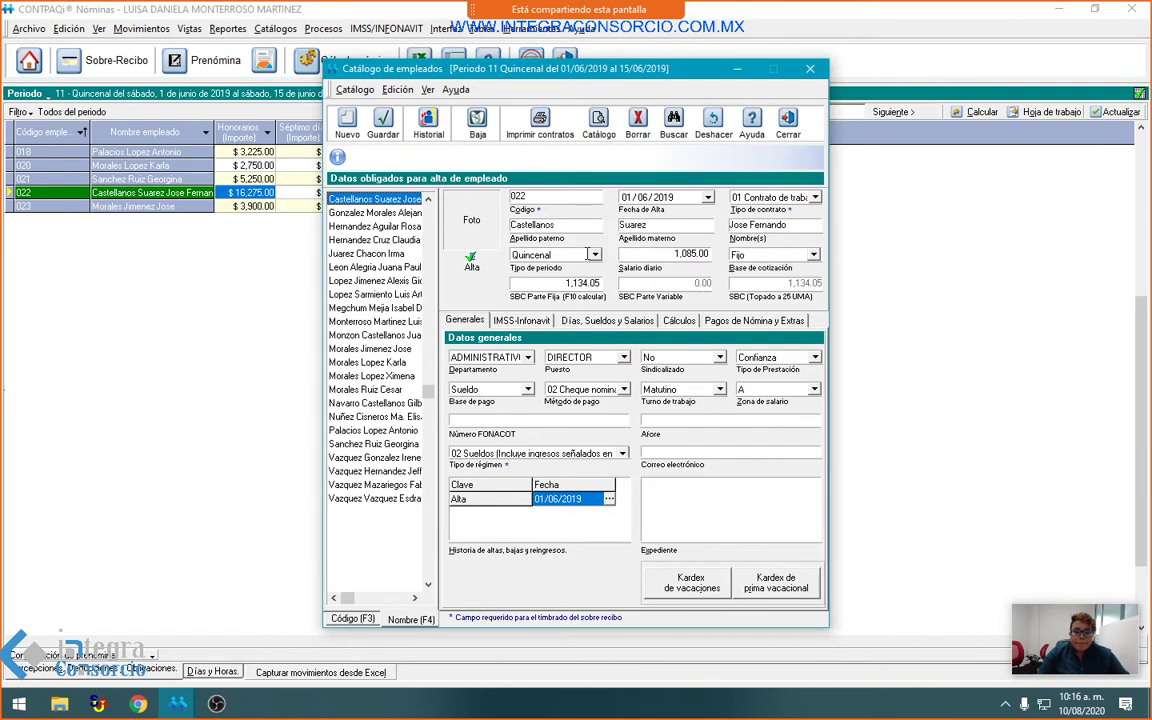
{"action": "left_click", "coordinate": [588, 254]}
{"action": "left_click", "coordinate": [483, 248]}
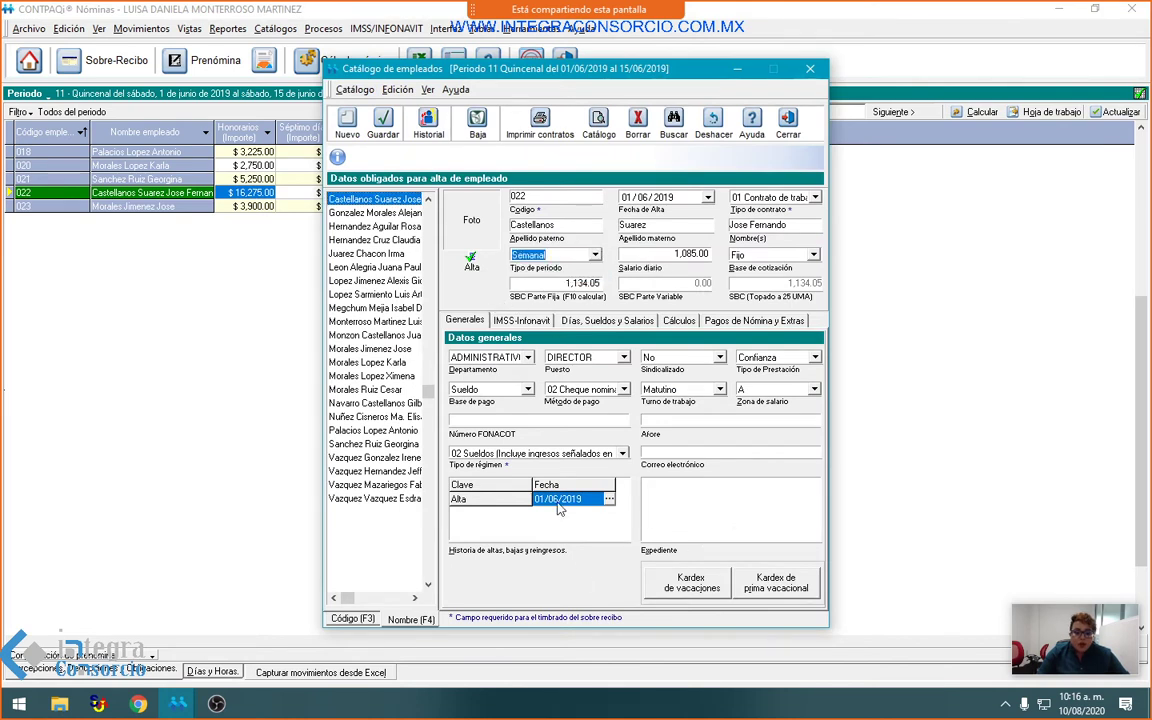
{"action": "left_click", "coordinate": [387, 130]}
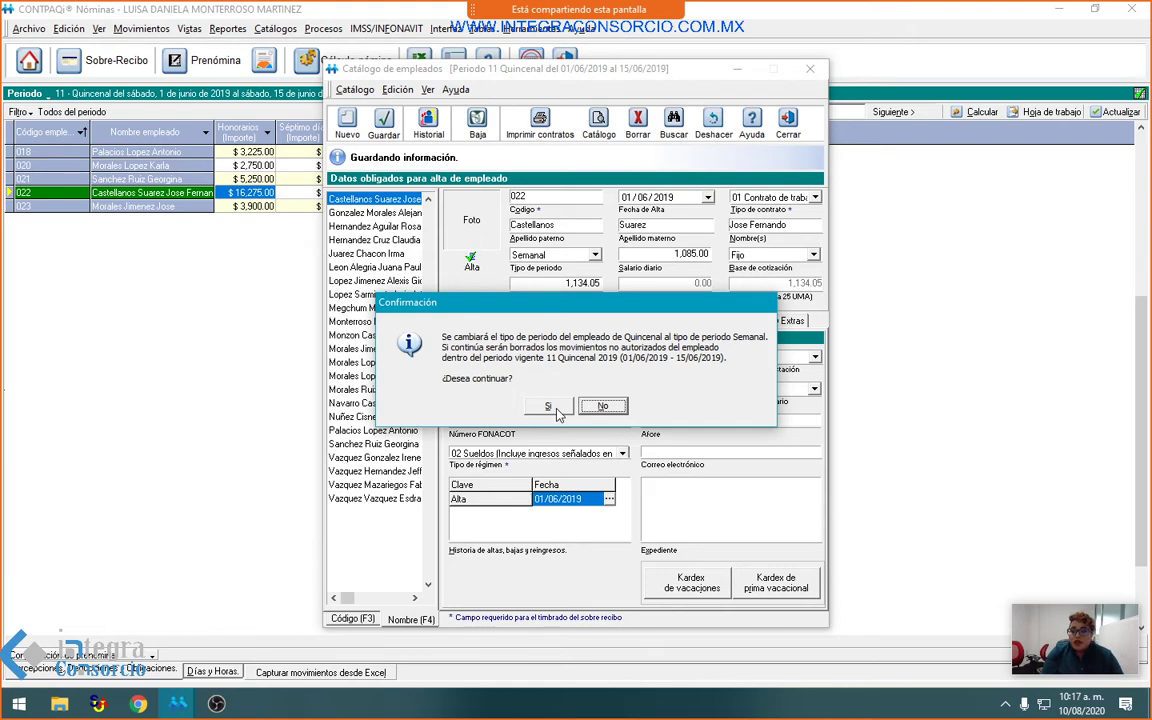
{"action": "left_click", "coordinate": [556, 408]}
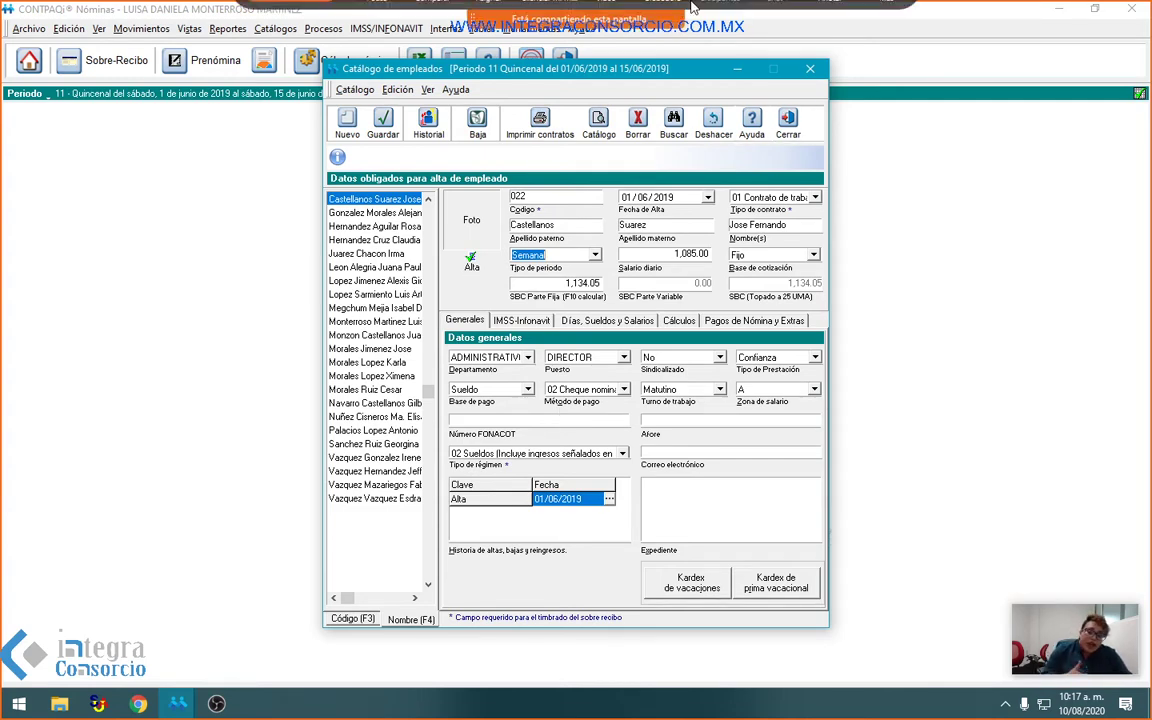
Step: Close the employee record, load Semanal period 28 (6–12 July 2020), and select employee 022's row
{"action": "left_click", "coordinate": [787, 122]}
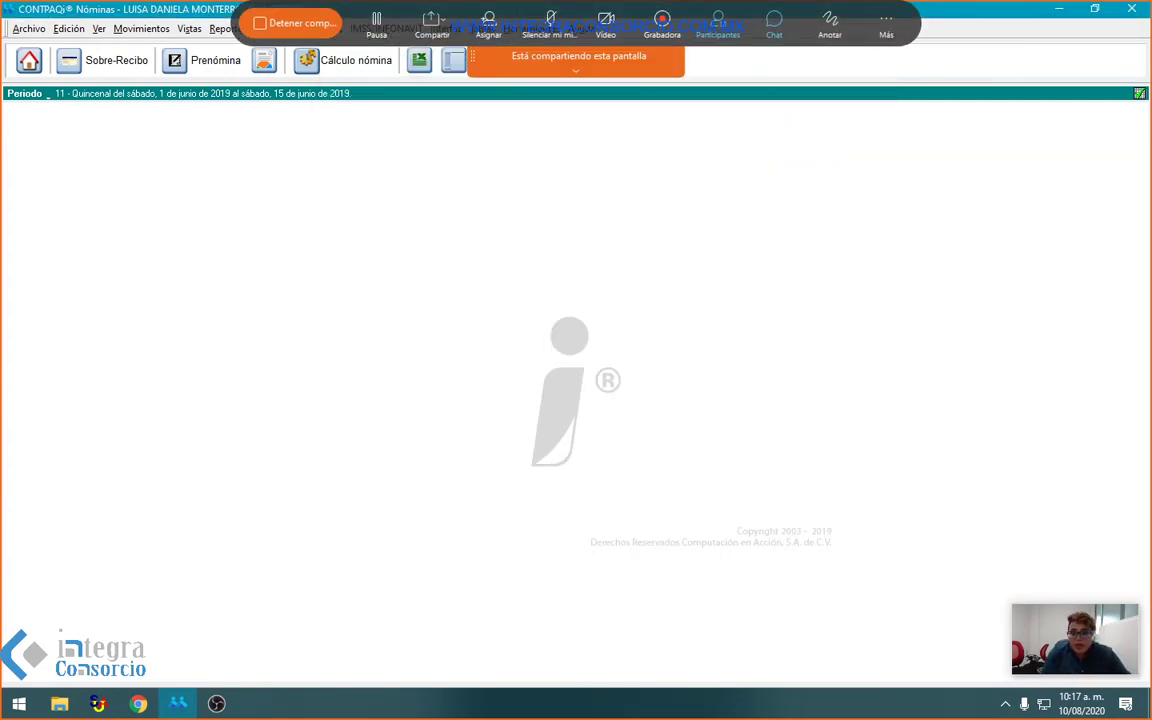
{"action": "left_click", "coordinate": [30, 34]}
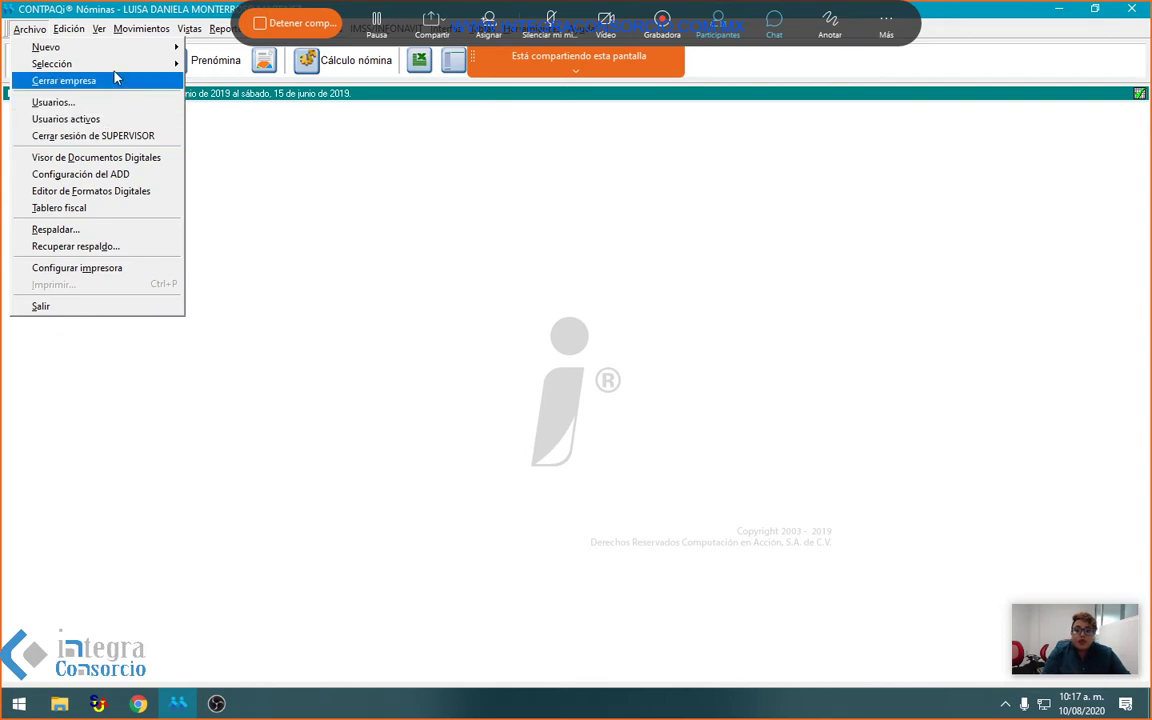
{"action": "mouse_move", "coordinate": [177, 65]}
{"action": "mouse_move", "coordinate": [222, 81]}
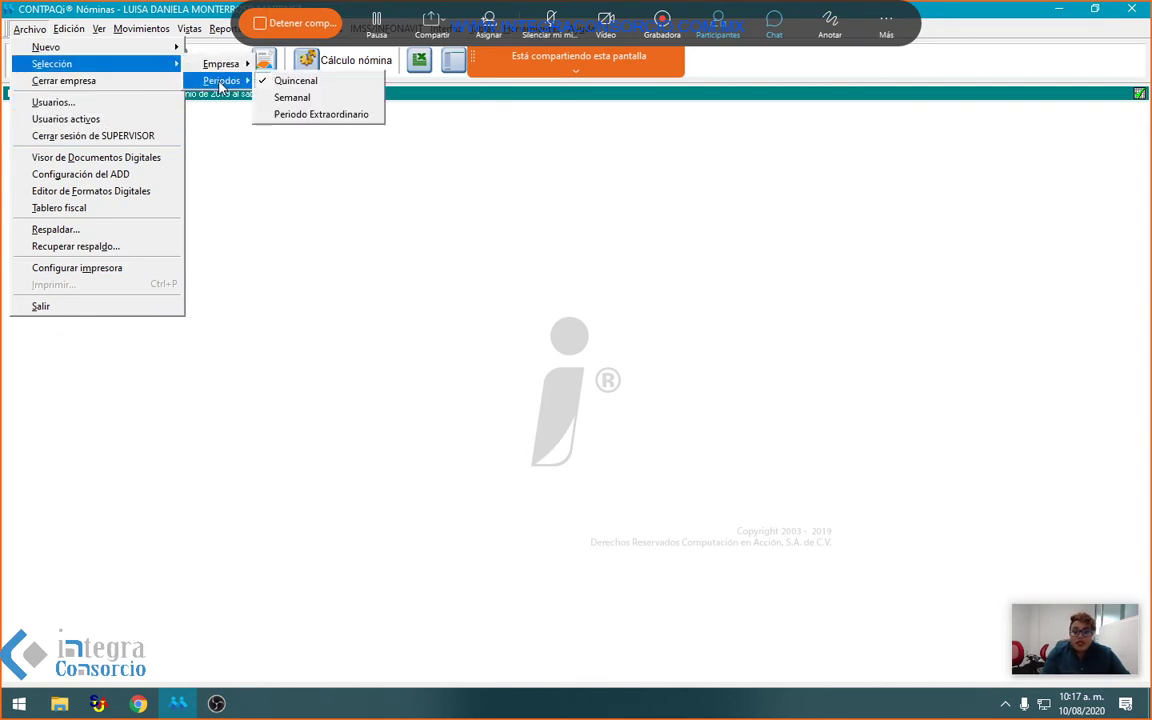
{"action": "left_click", "coordinate": [272, 97]}
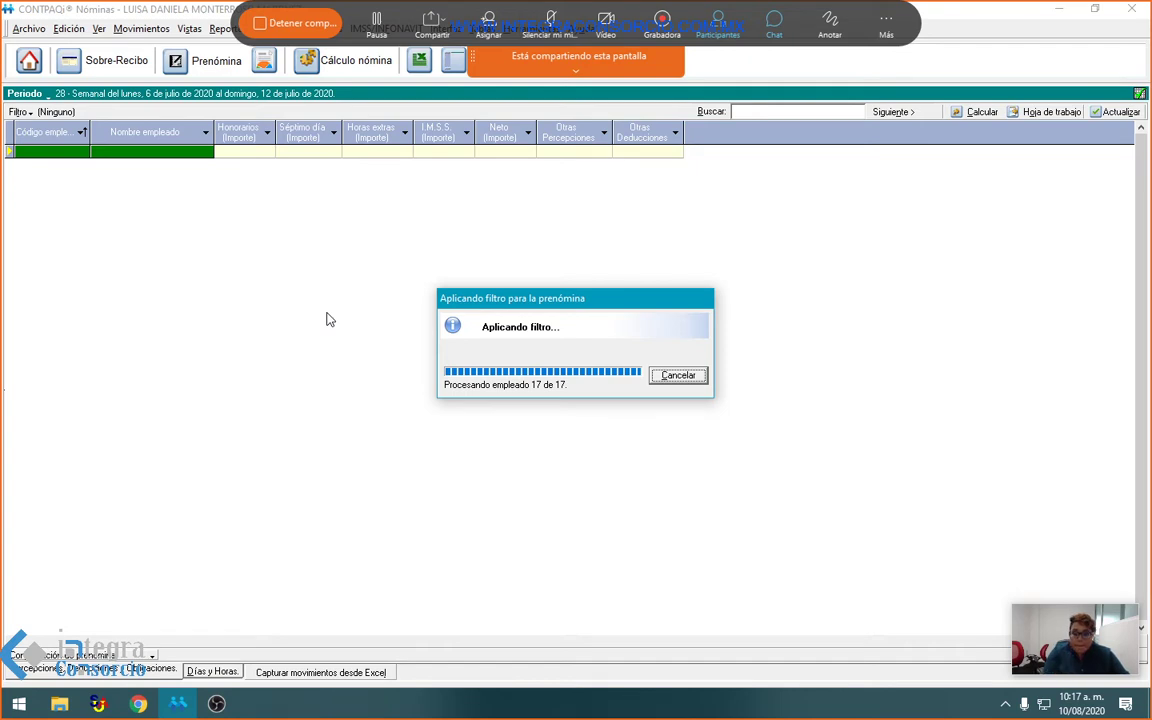
{"action": "left_click", "coordinate": [218, 372]}
{"action": "right_click", "coordinate": [218, 372]}
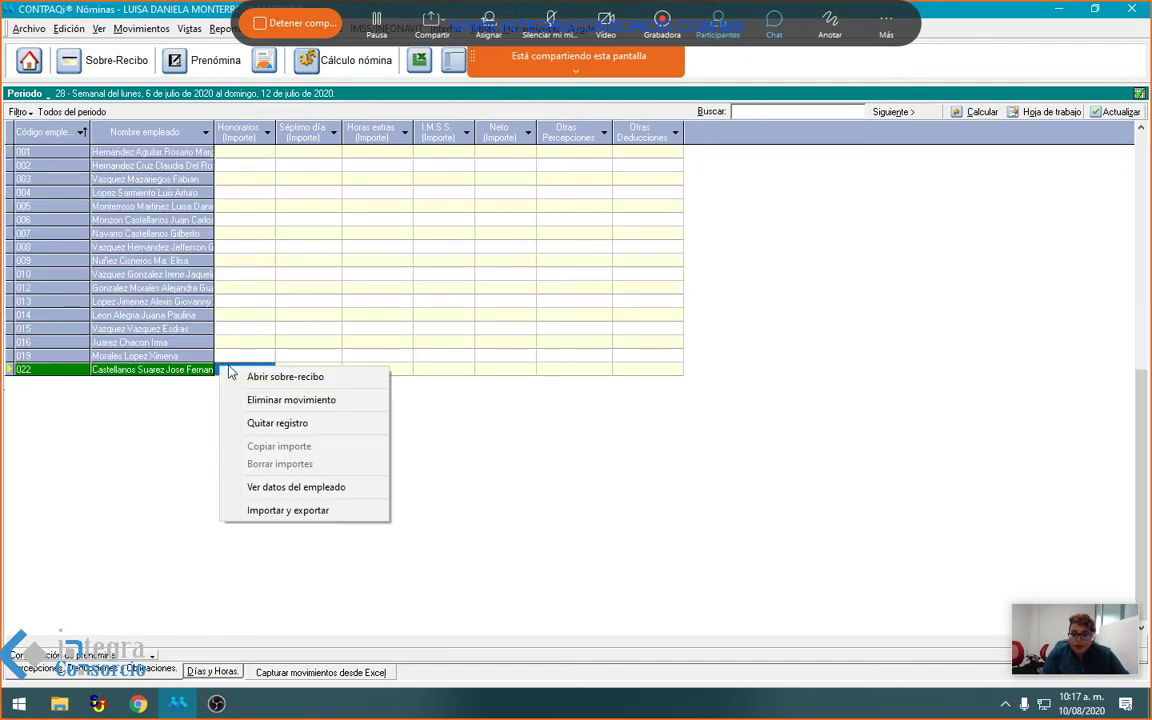
Step: Review employee 022's period 28 sobre-recibo (net $5,254.46) and close it
{"action": "left_click", "coordinate": [578, 410]}
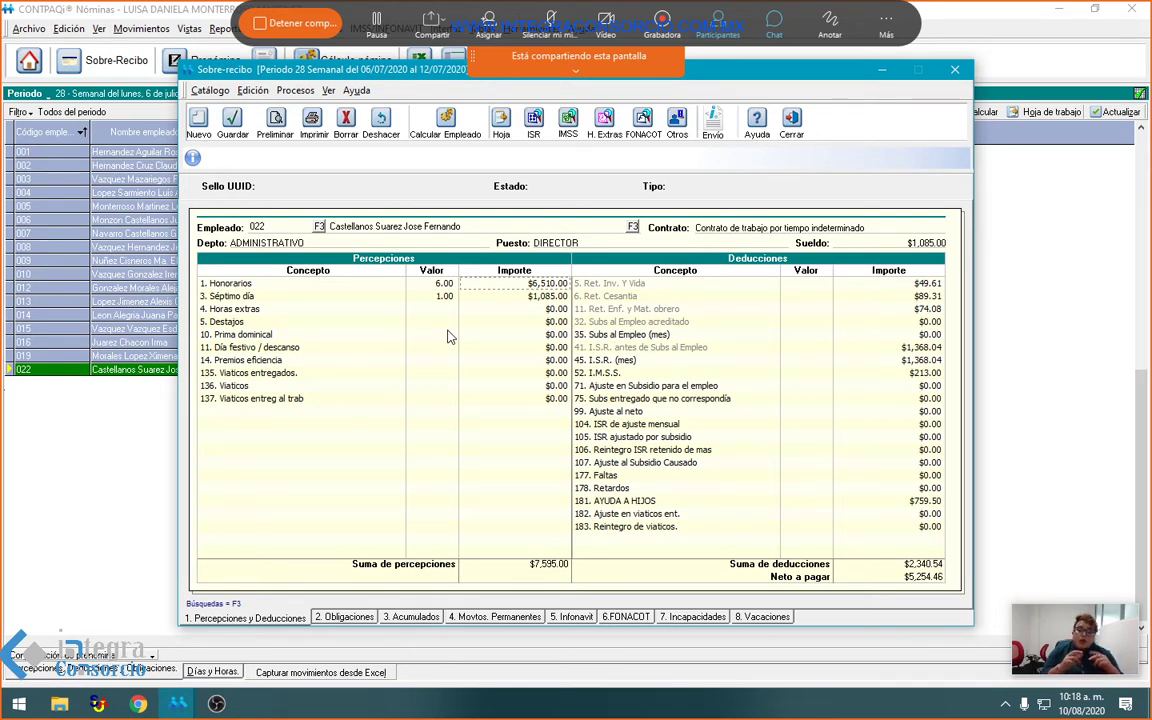
{"action": "left_click", "coordinate": [791, 124]}
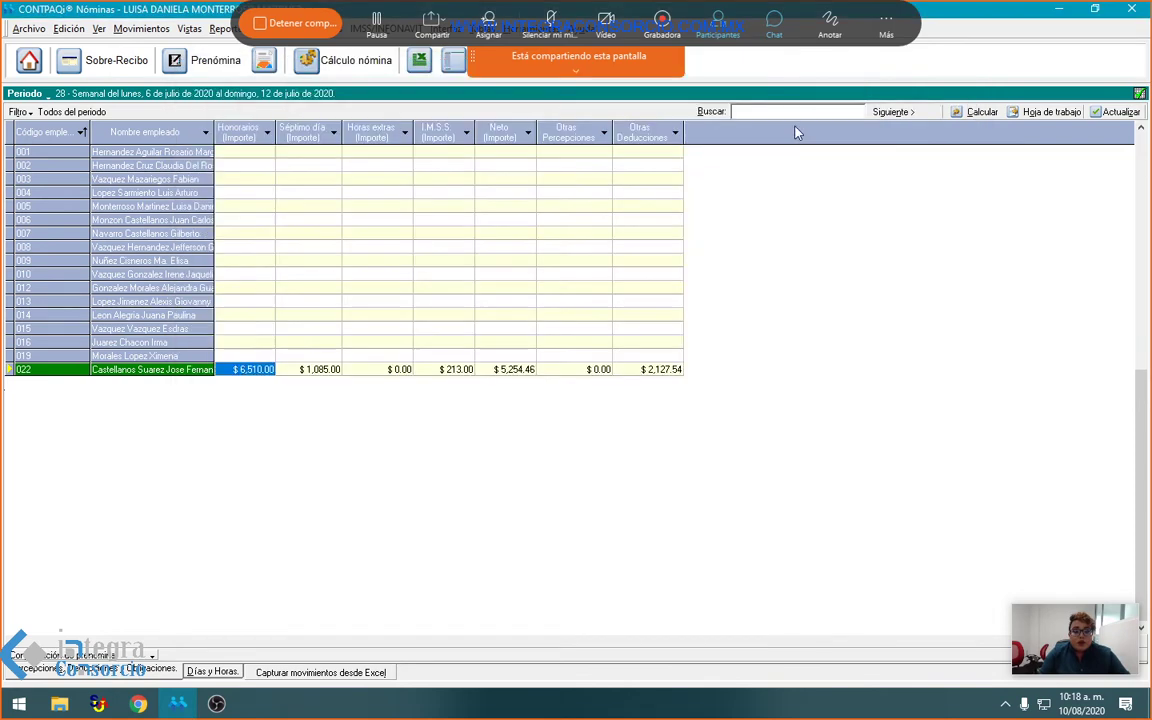
{"action": "right_click", "coordinate": [255, 372]}
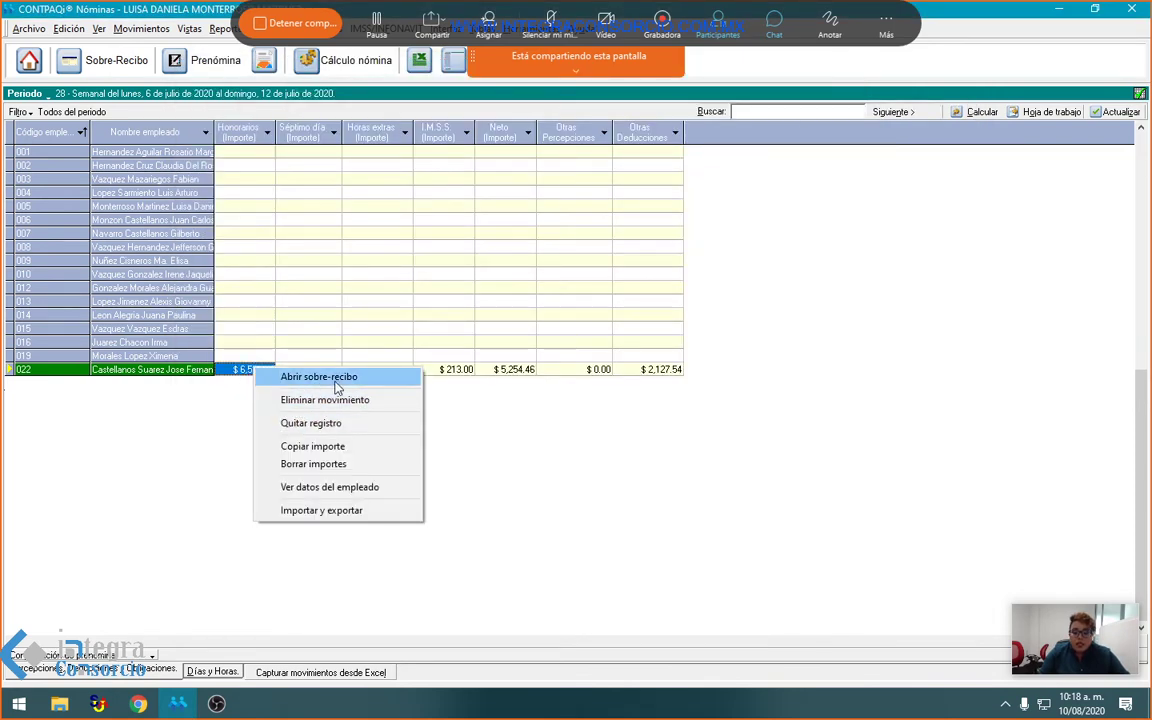
{"action": "left_click", "coordinate": [303, 377]}
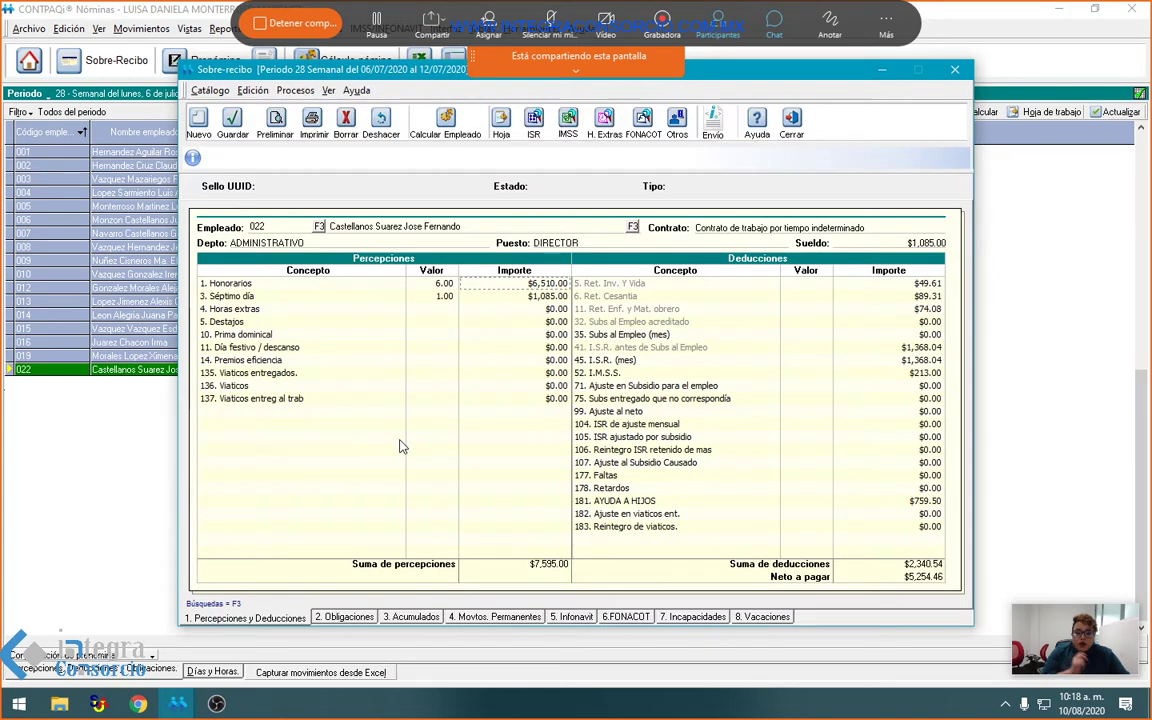
{"action": "left_click", "coordinate": [572, 617]}
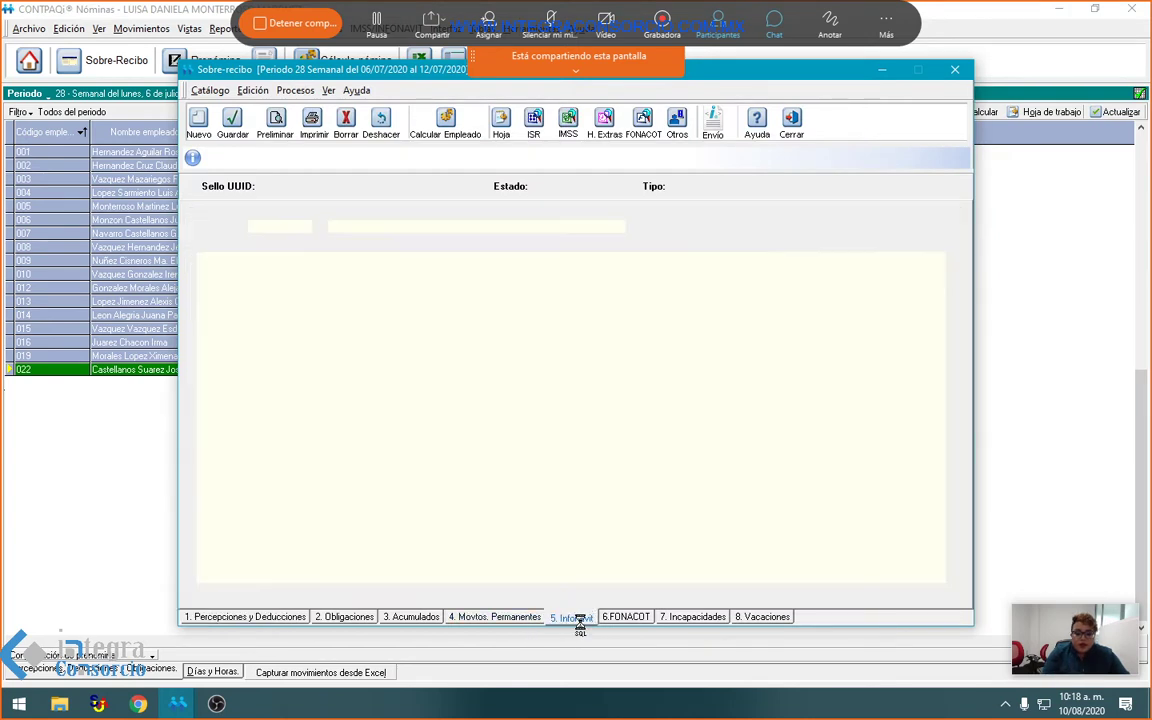
{"action": "left_click", "coordinate": [628, 620]}
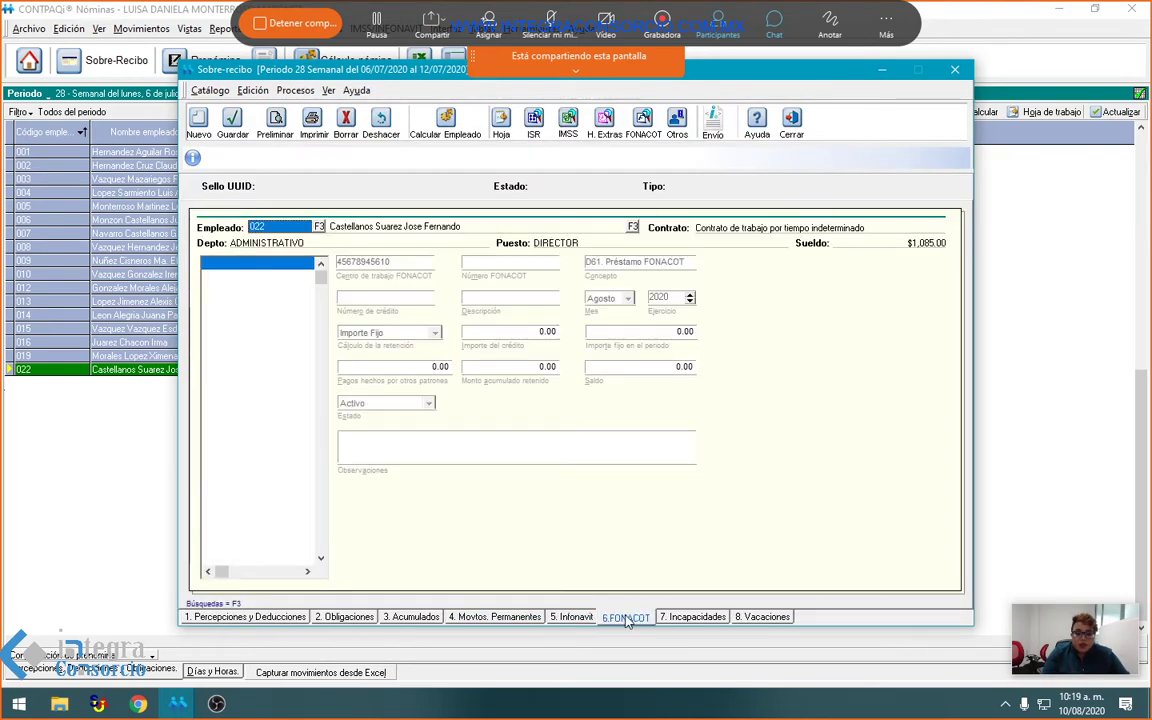
{"action": "left_click", "coordinate": [689, 621]}
{"action": "left_click", "coordinate": [765, 618]}
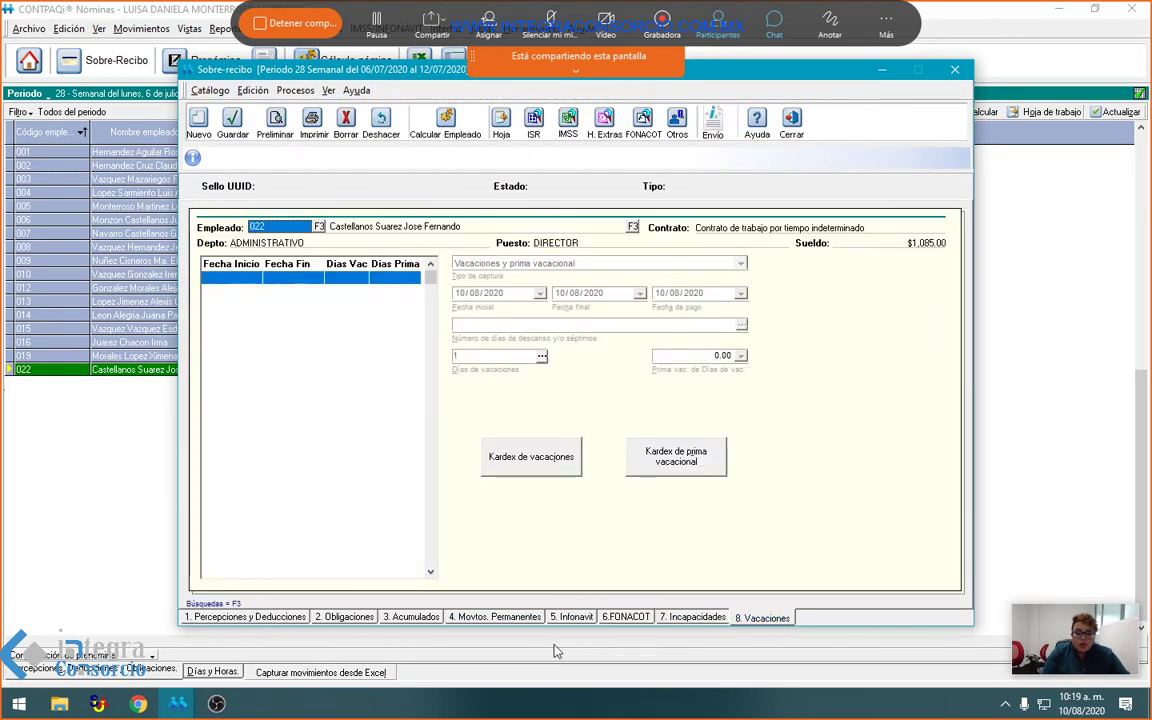
{"action": "left_click", "coordinate": [412, 618]}
{"action": "left_click", "coordinate": [494, 617]}
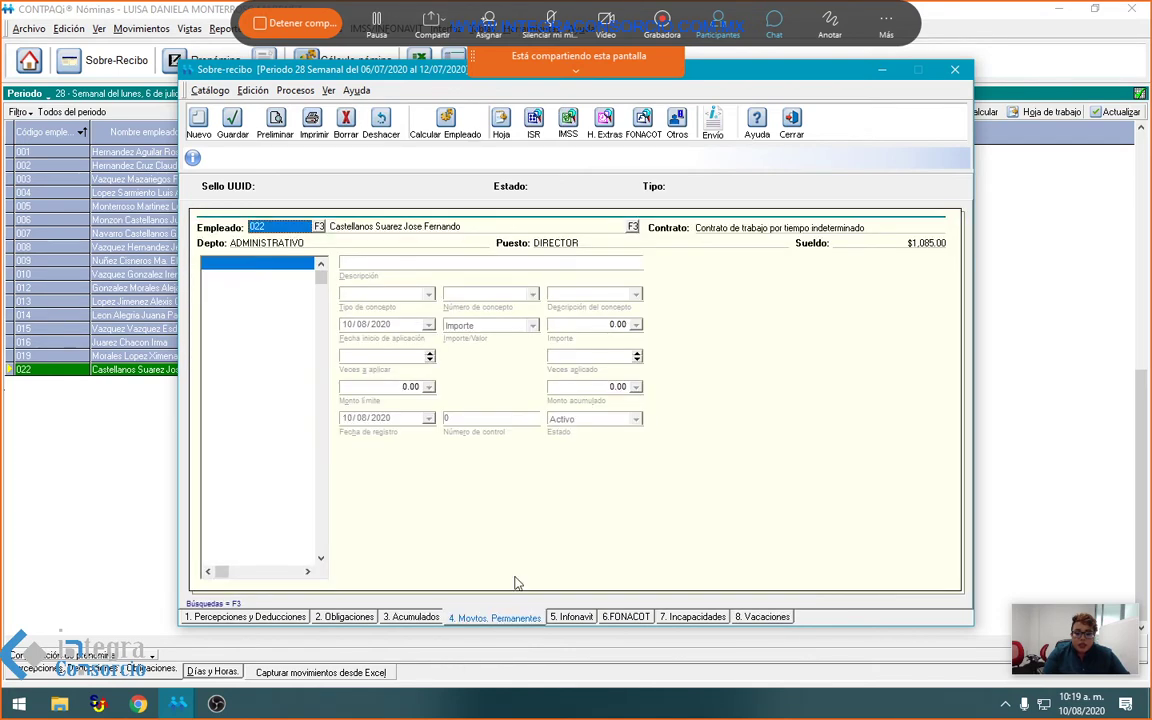
{"action": "left_click", "coordinate": [791, 125]}
{"action": "right_click", "coordinate": [250, 221]}
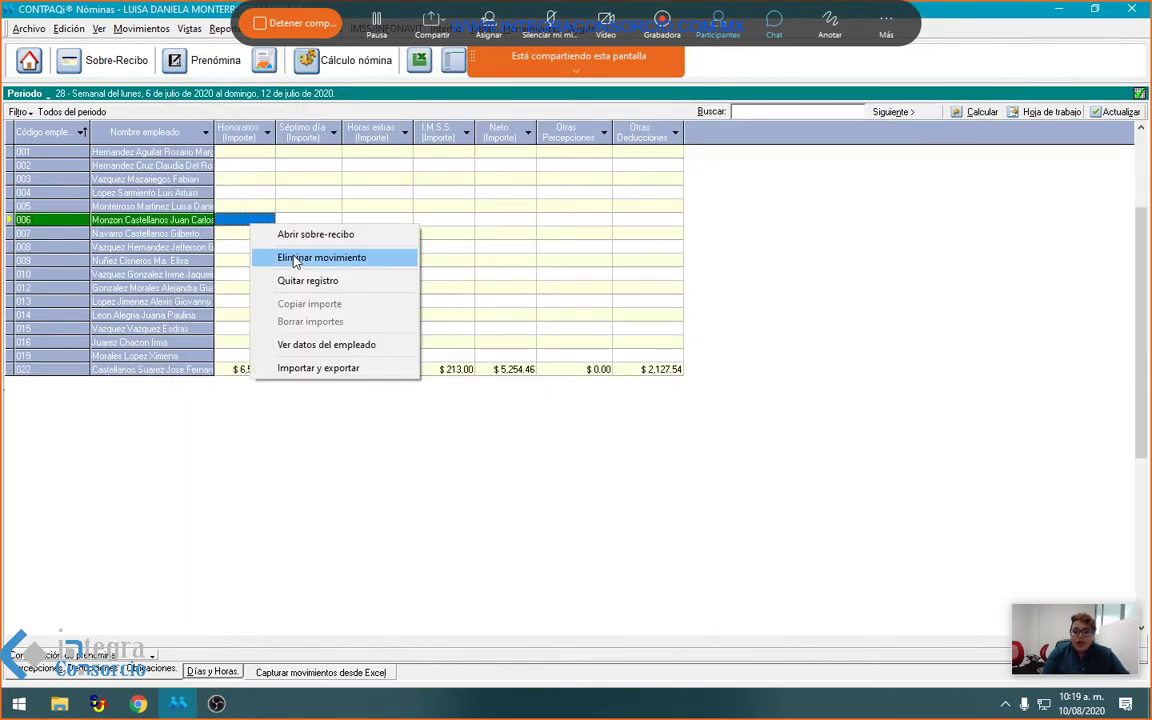
Step: Review employee 002's pay slip, including its Infonavit and FONACOT credit details
{"action": "left_click", "coordinate": [228, 303]}
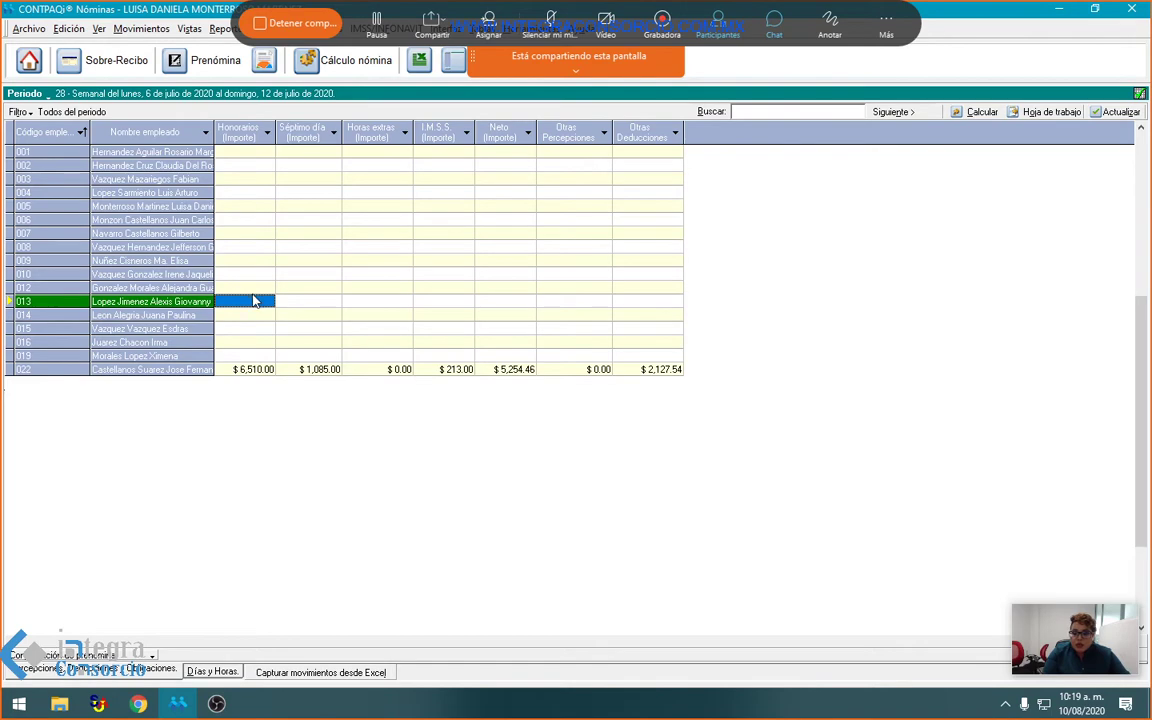
{"action": "left_click", "coordinate": [235, 157]}
{"action": "right_click", "coordinate": [235, 157]}
{"action": "right_click", "coordinate": [204, 167]}
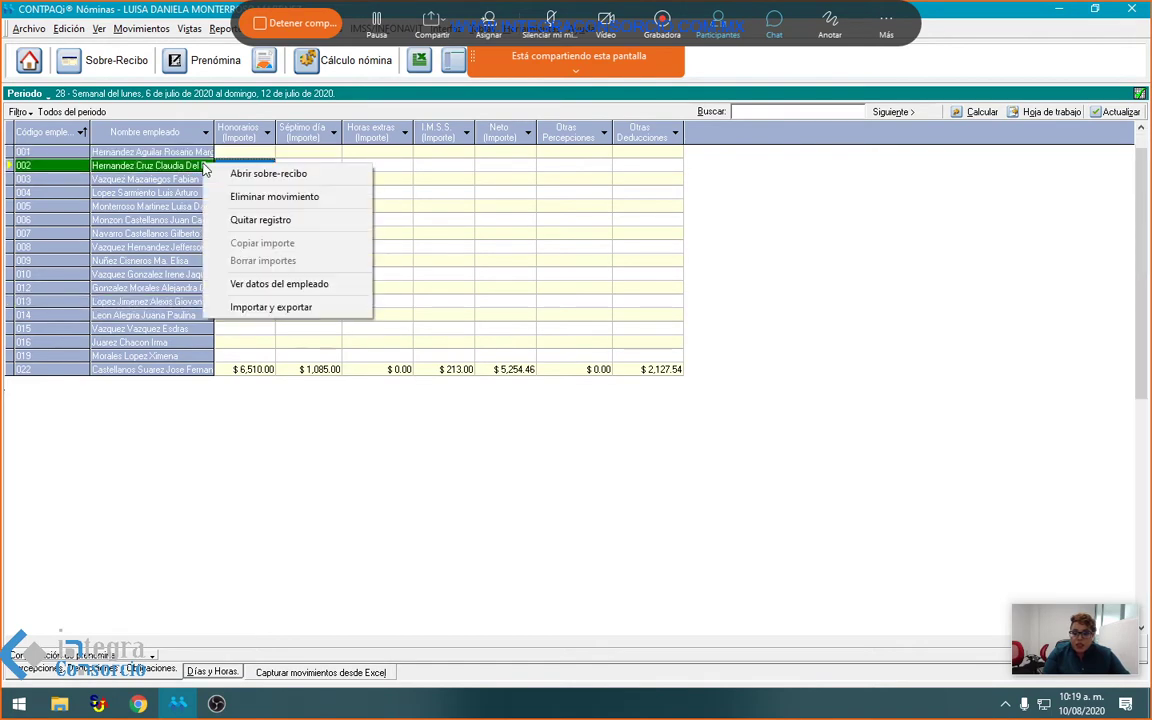
{"action": "left_click", "coordinate": [265, 220]}
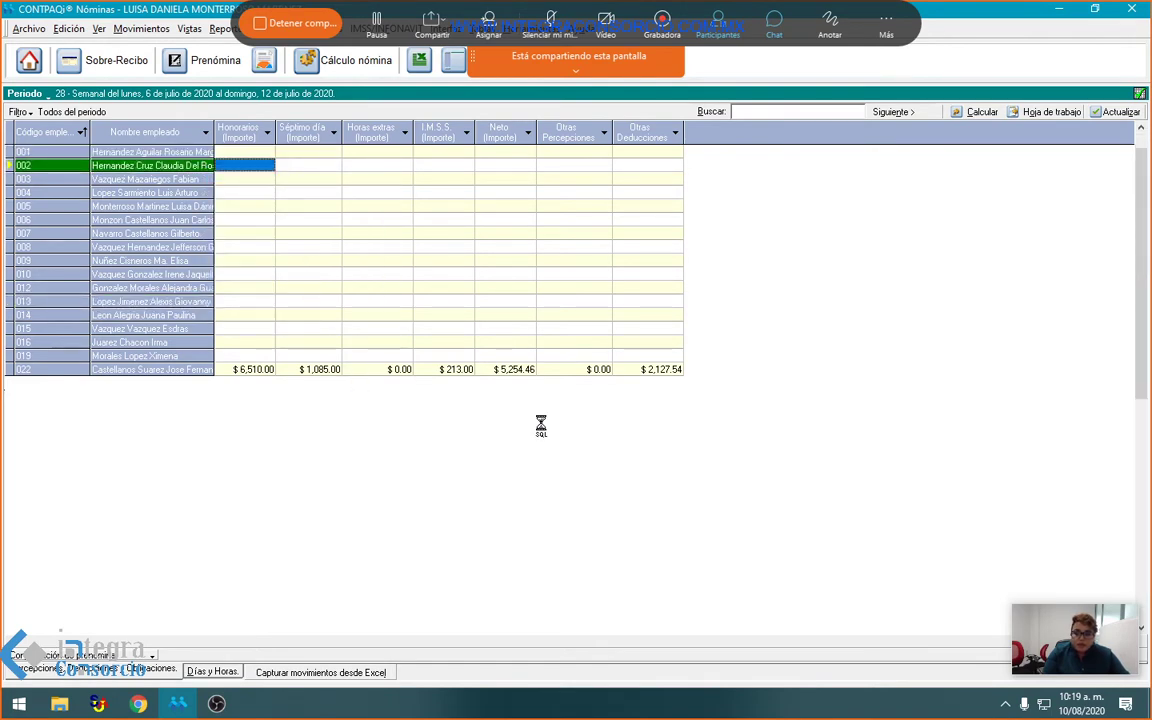
{"action": "left_click", "coordinate": [580, 619]}
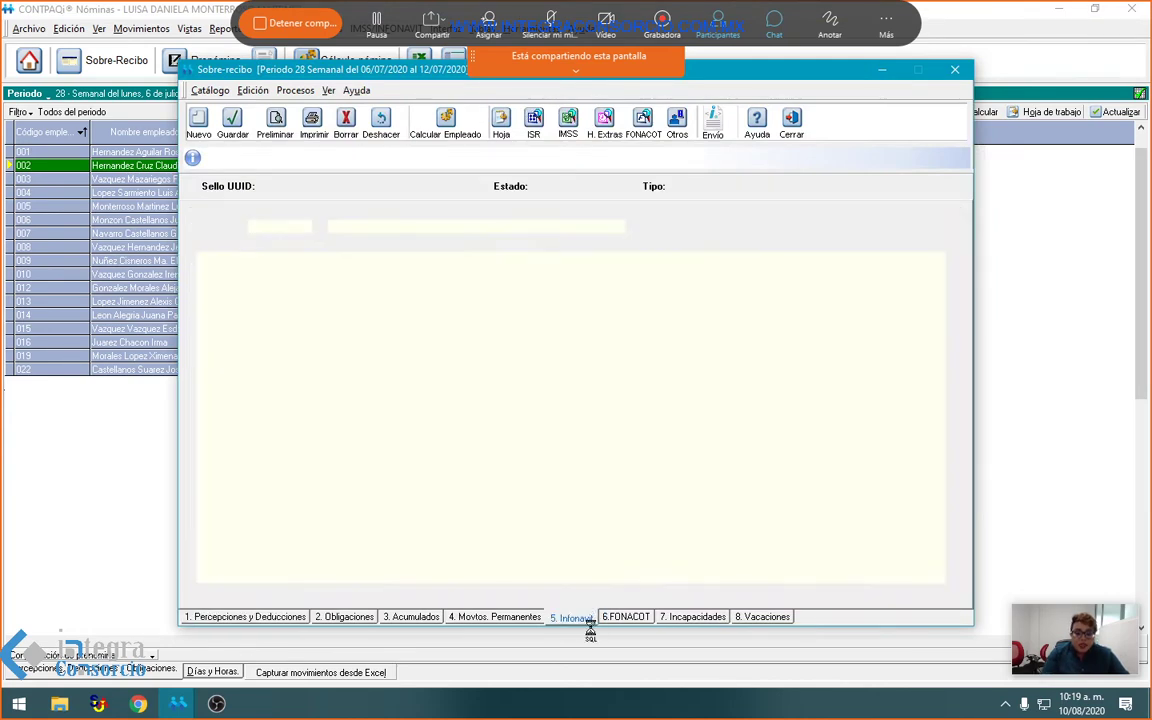
{"action": "left_click", "coordinate": [627, 616]}
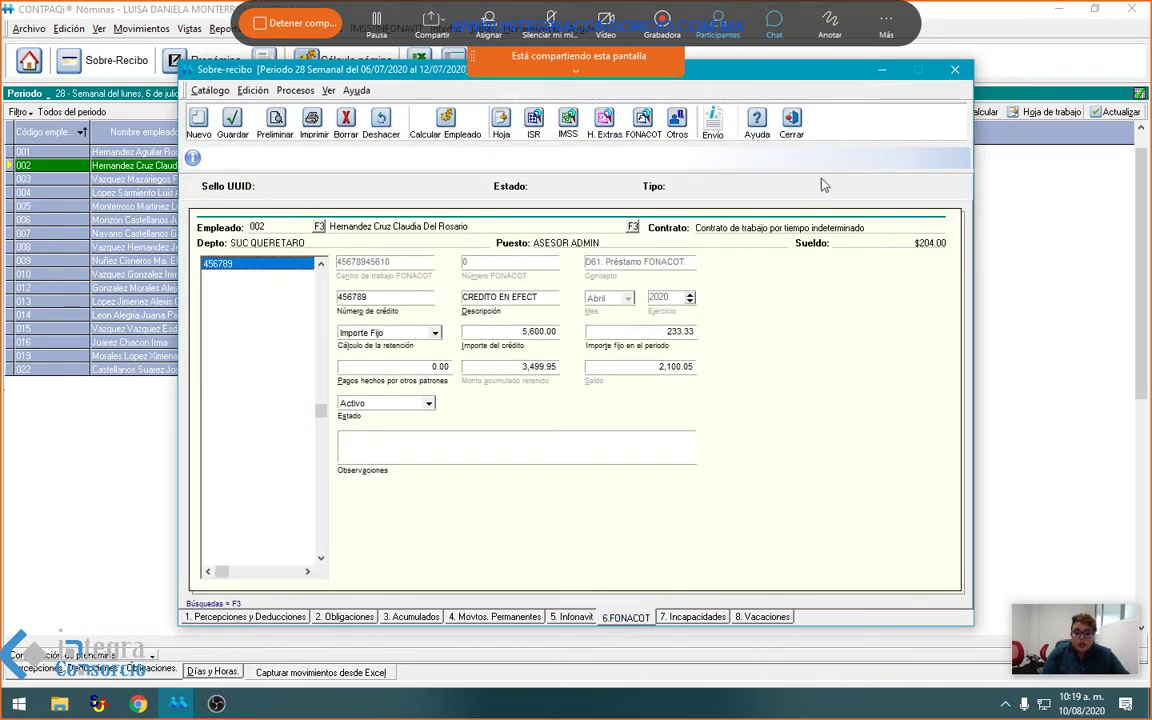
{"action": "left_click", "coordinate": [791, 122]}
Step: Check employee 005's master record and pay slip with Infonavit, FONACOT, incapacity and vacation details
{"action": "left_click", "coordinate": [155, 220]}
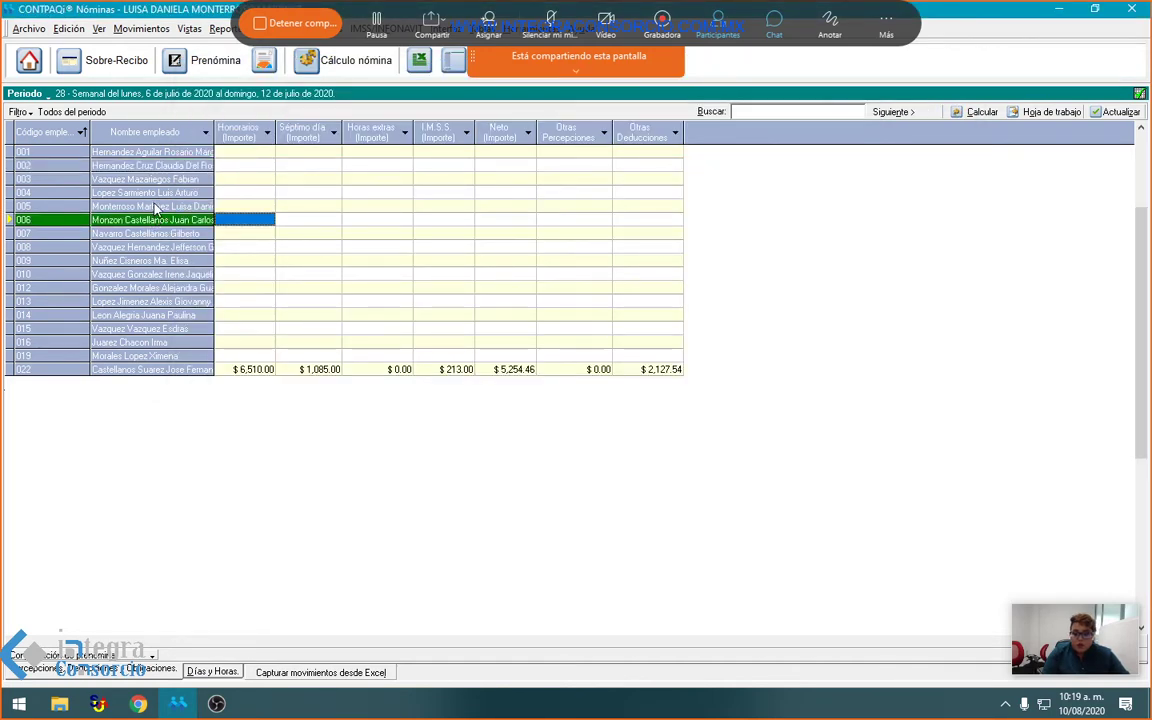
{"action": "right_click", "coordinate": [155, 207]}
{"action": "left_click", "coordinate": [165, 292]}
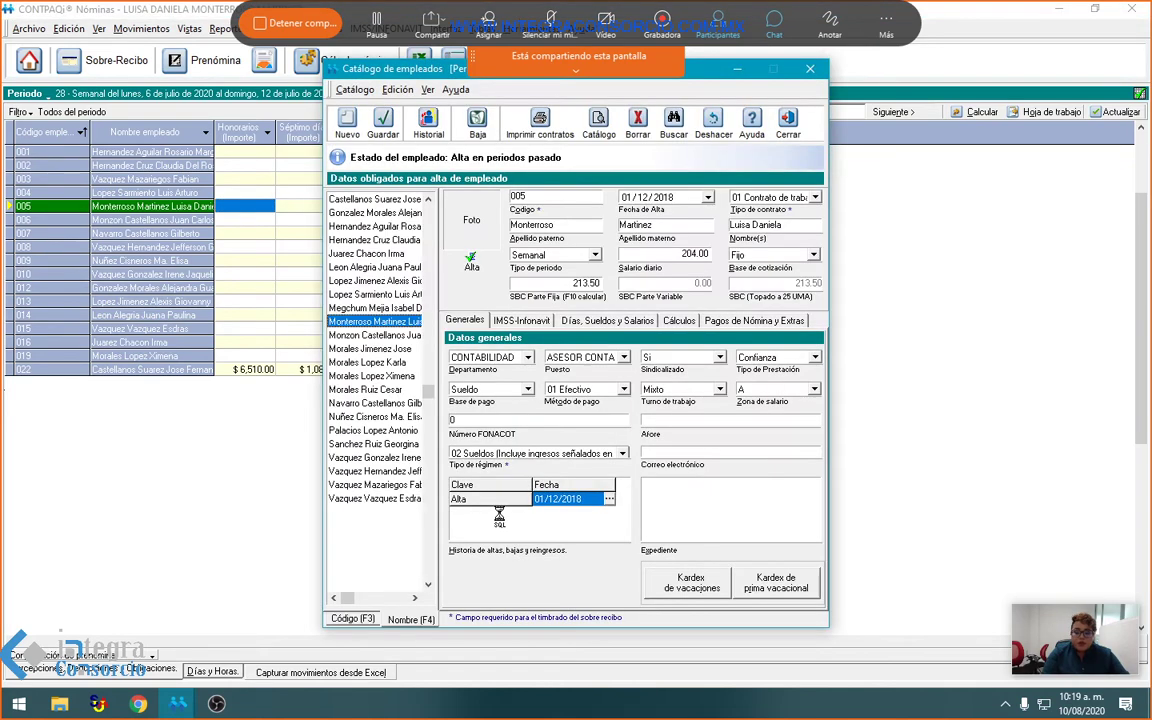
{"action": "left_click", "coordinate": [713, 122]}
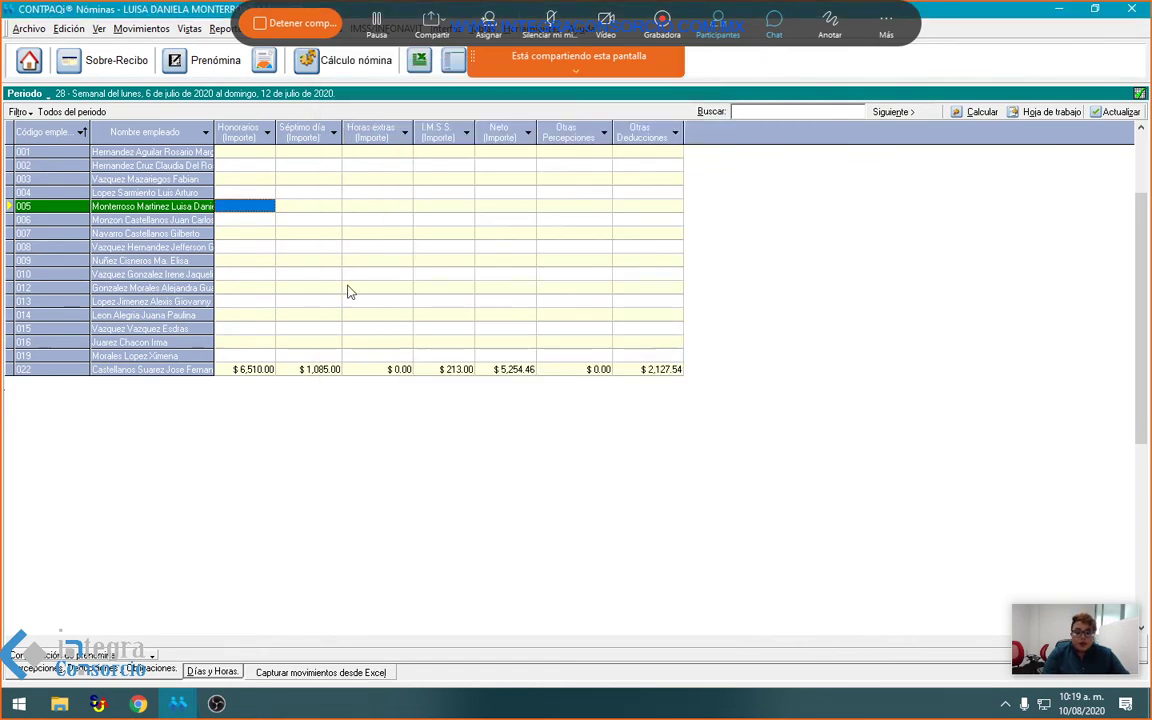
{"action": "right_click", "coordinate": [183, 208]}
{"action": "left_click", "coordinate": [215, 218]}
{"action": "left_click", "coordinate": [572, 617]}
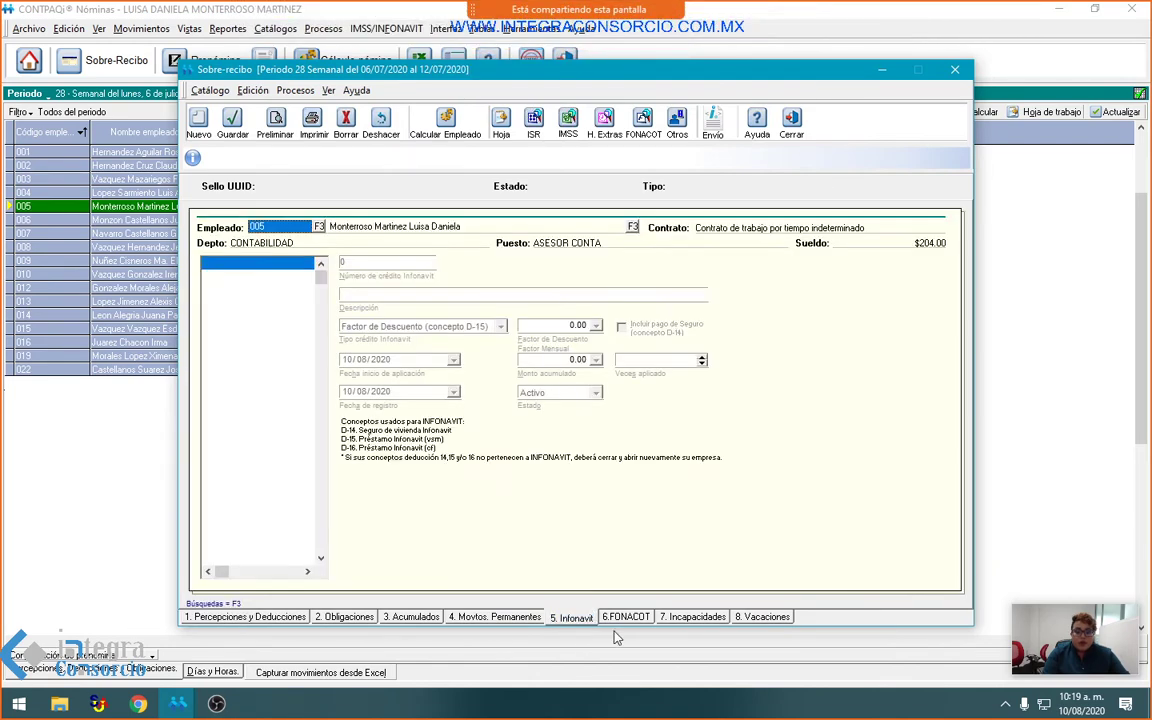
{"action": "left_click", "coordinate": [625, 617]}
{"action": "left_click", "coordinate": [715, 617]}
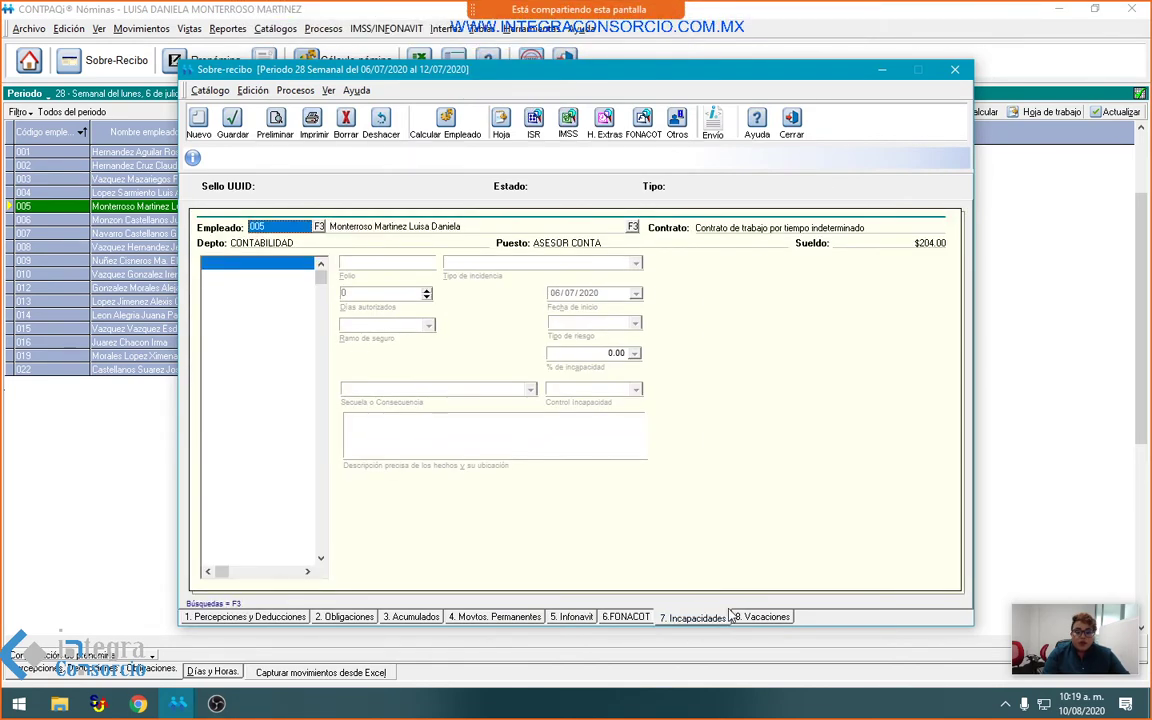
{"action": "left_click", "coordinate": [748, 617]}
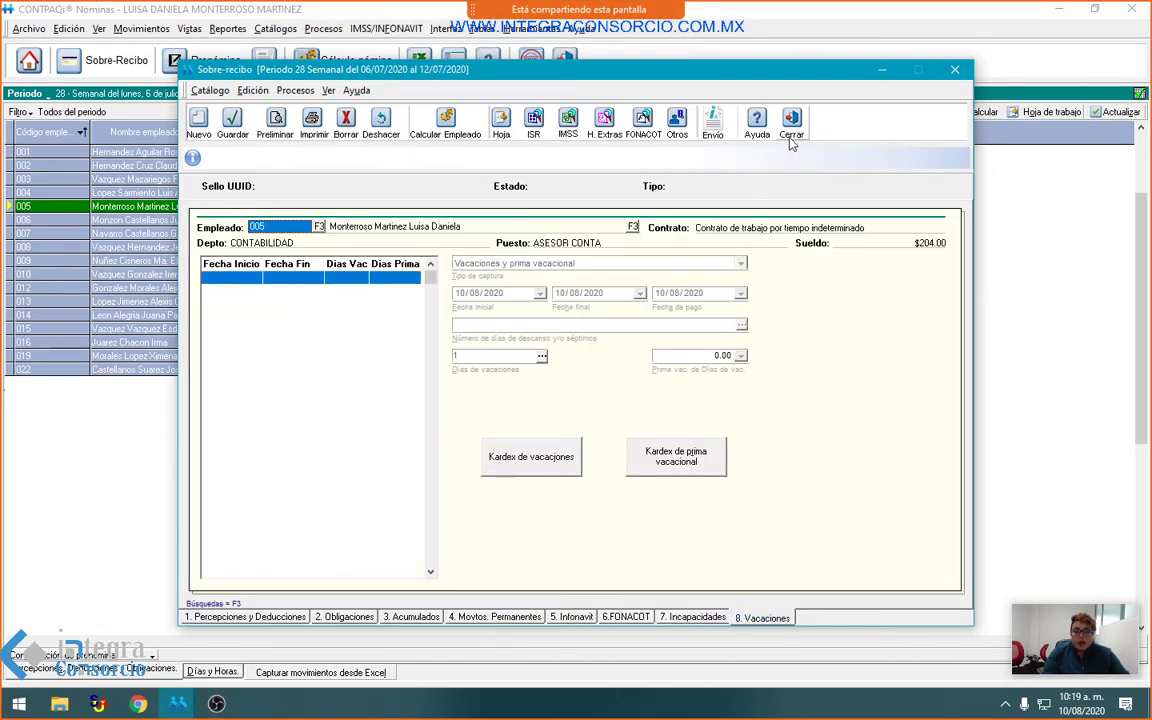
{"action": "left_click", "coordinate": [791, 124]}
Step: Right-click employee 002's Honorarios cell to show its context menu
{"action": "left_click", "coordinate": [248, 167]}
{"action": "right_click", "coordinate": [246, 174]}
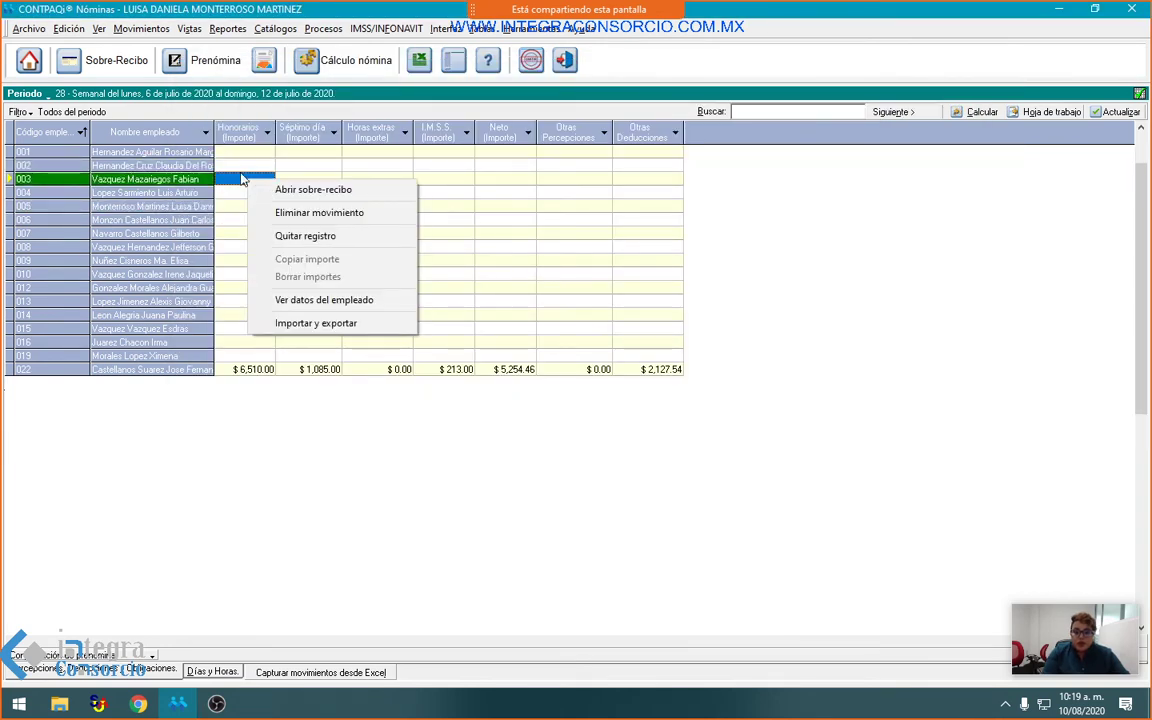
{"action": "right_click", "coordinate": [226, 162]}
{"action": "right_click", "coordinate": [228, 161]}
Step: Open employee 002's record via Ver datos del empleado and view its Kardex de vacaciones
{"action": "left_click", "coordinate": [350, 280]}
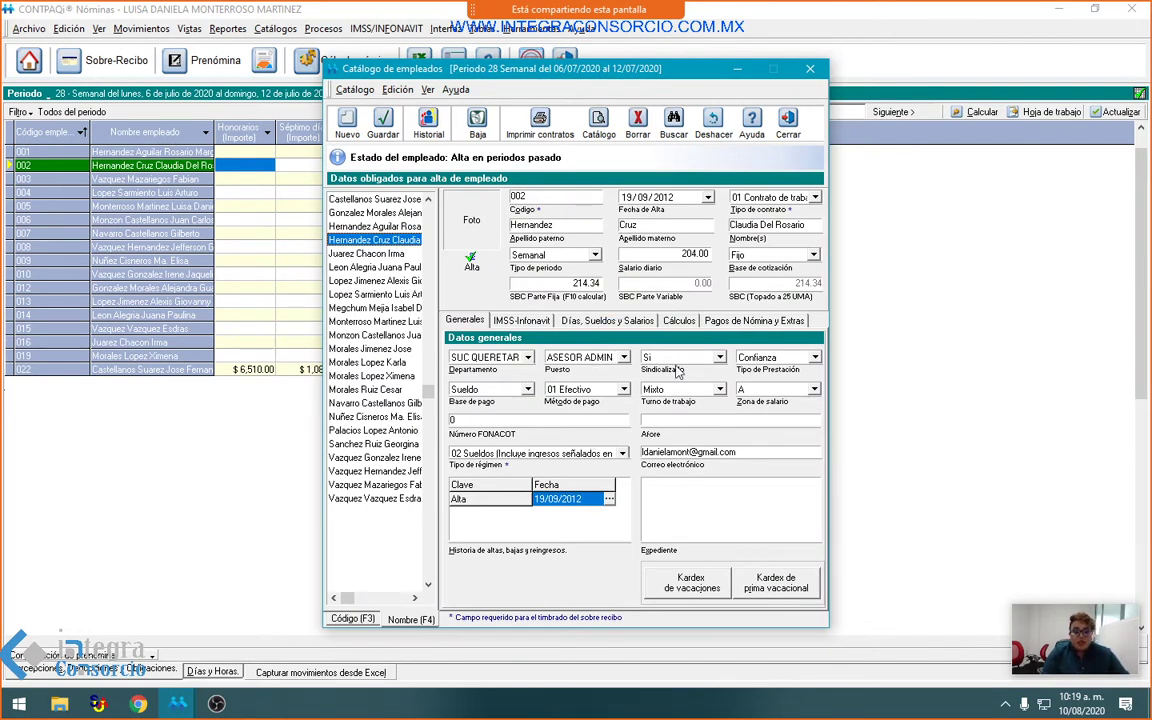
{"action": "left_click", "coordinate": [687, 588]}
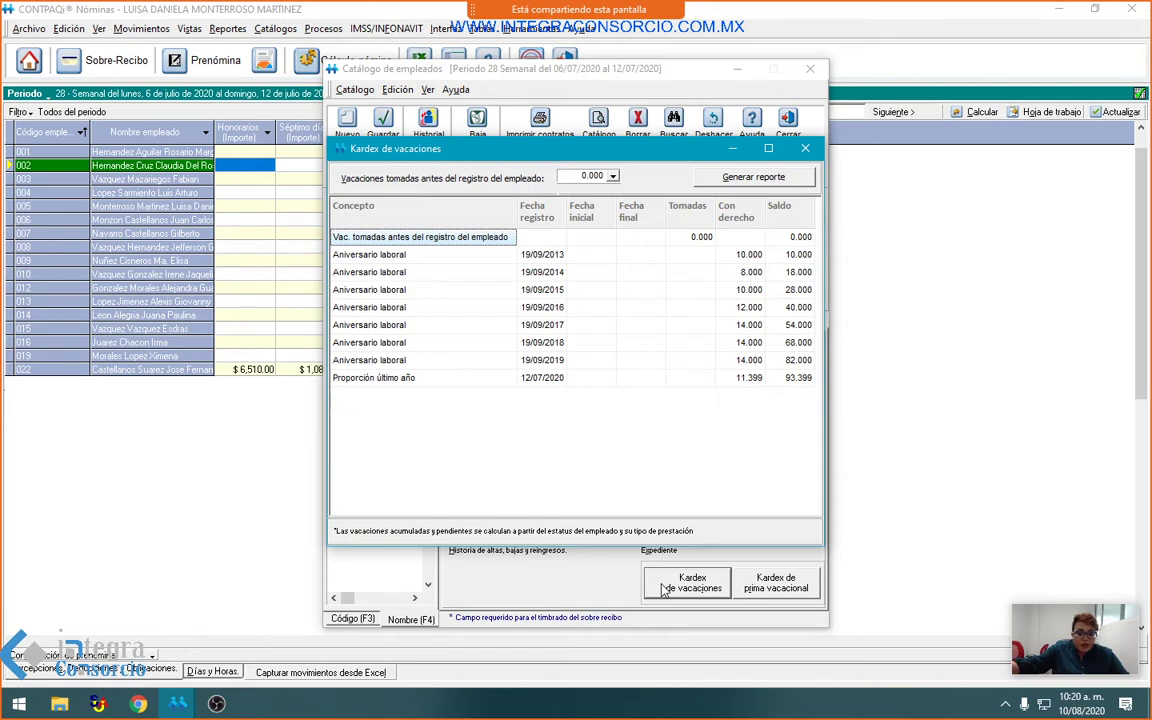
Step: Enter 68, then 72, then 82 prior vacation days, leaving an 11.399 balance, and close the kardex
{"action": "left_click", "coordinate": [572, 176]}
{"action": "type", "text": "68"}
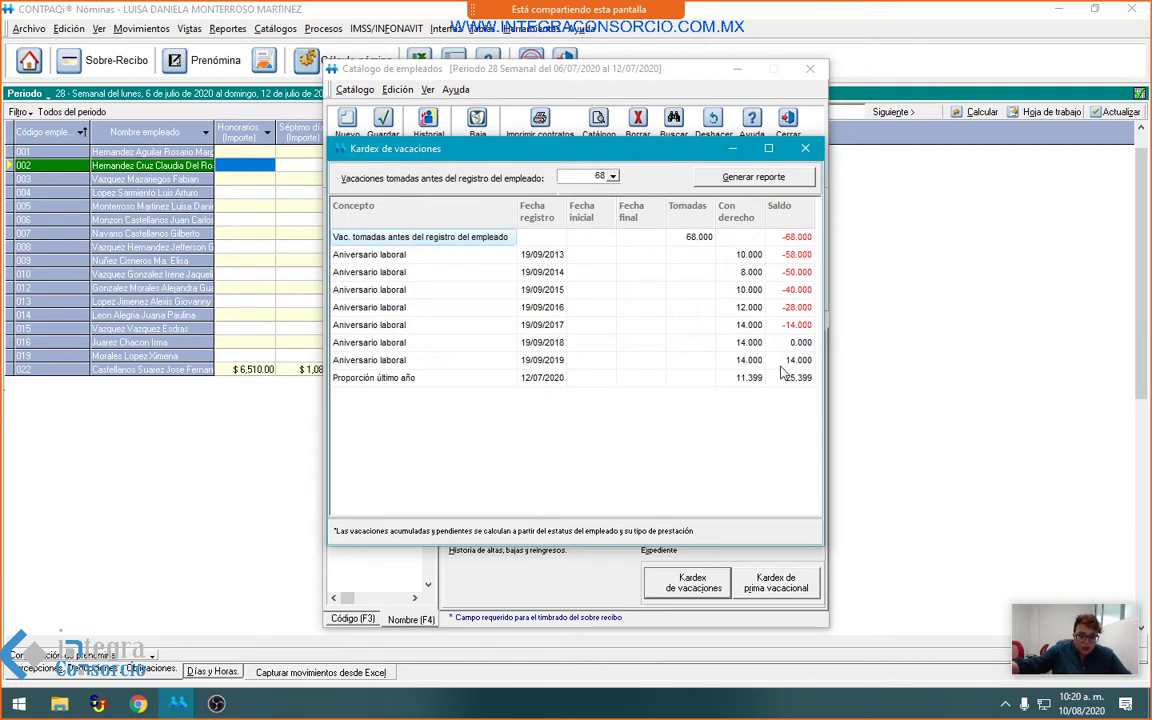
{"action": "left_click", "coordinate": [590, 176]}
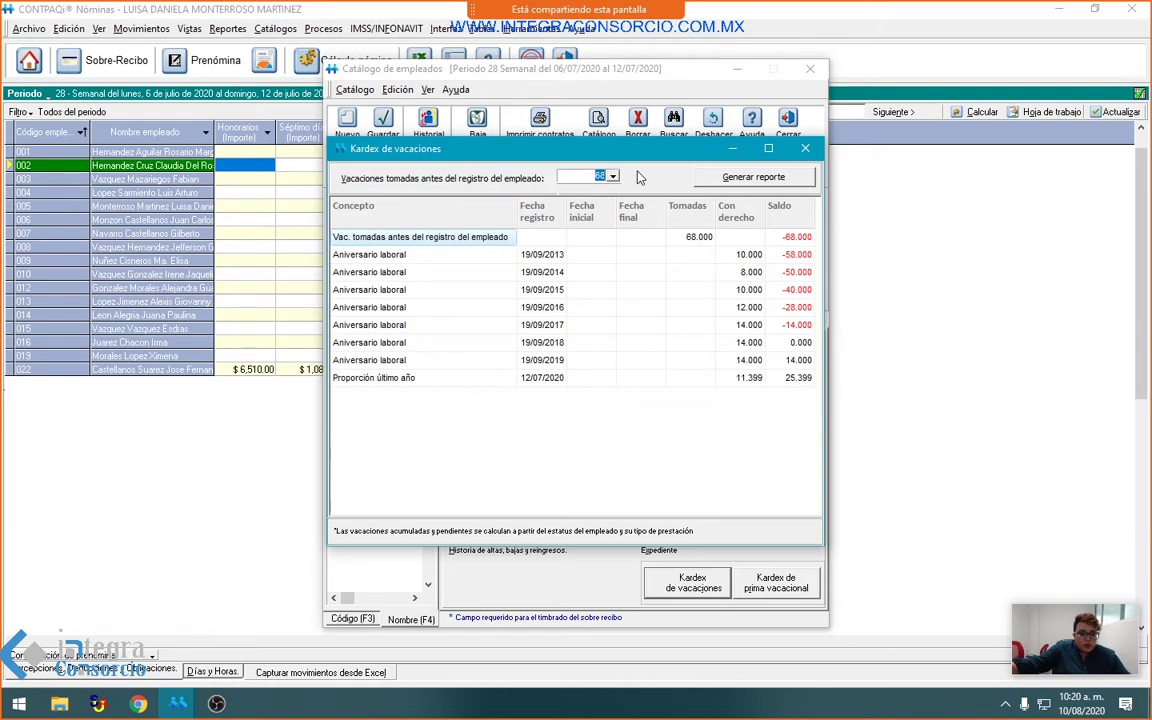
{"action": "type", "text": "72"}
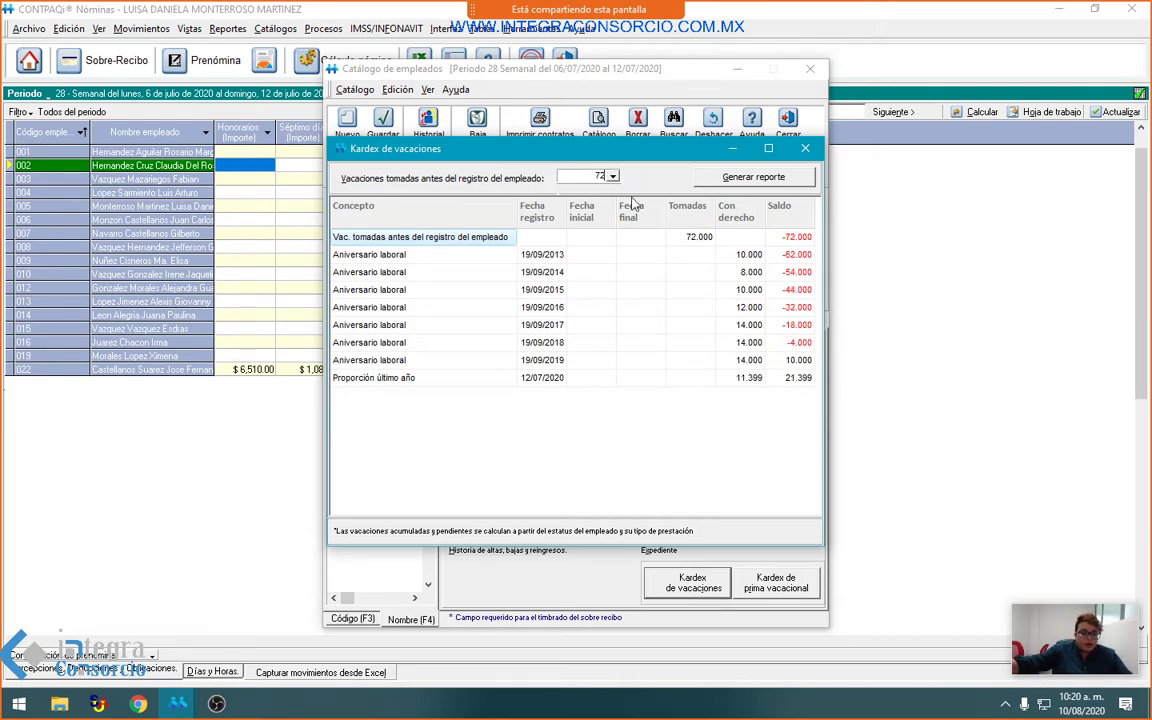
{"action": "left_click", "coordinate": [597, 180]}
{"action": "type", "text": "82"}
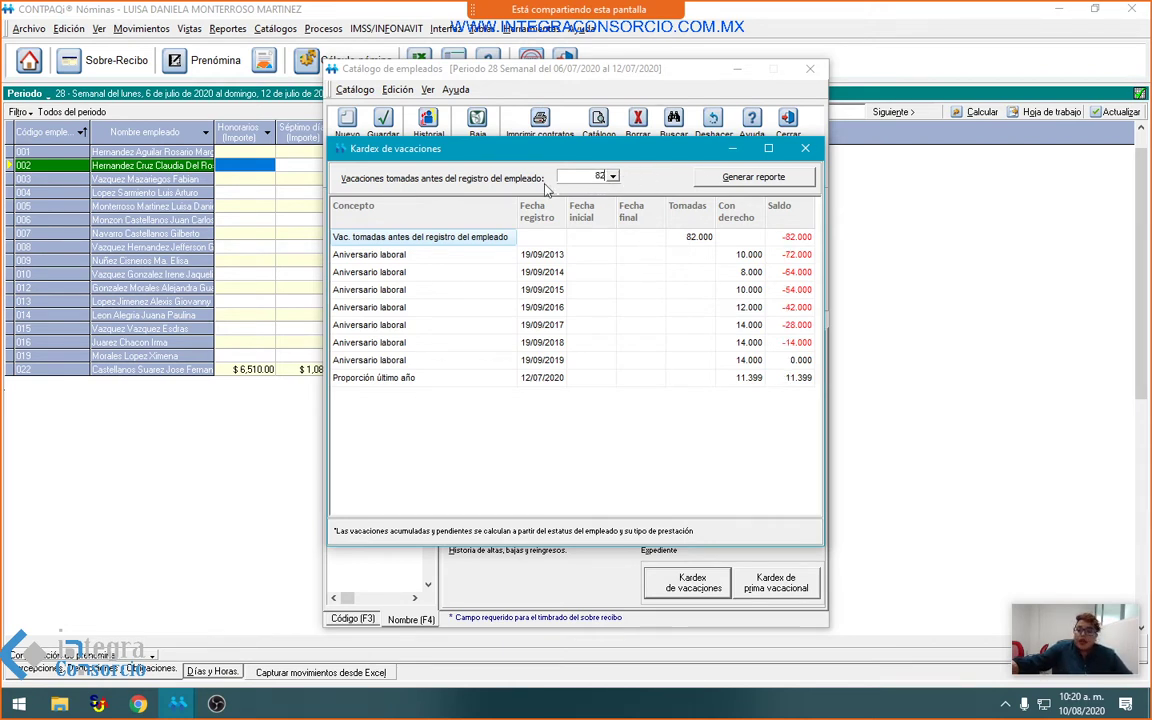
{"action": "left_click", "coordinate": [805, 148]}
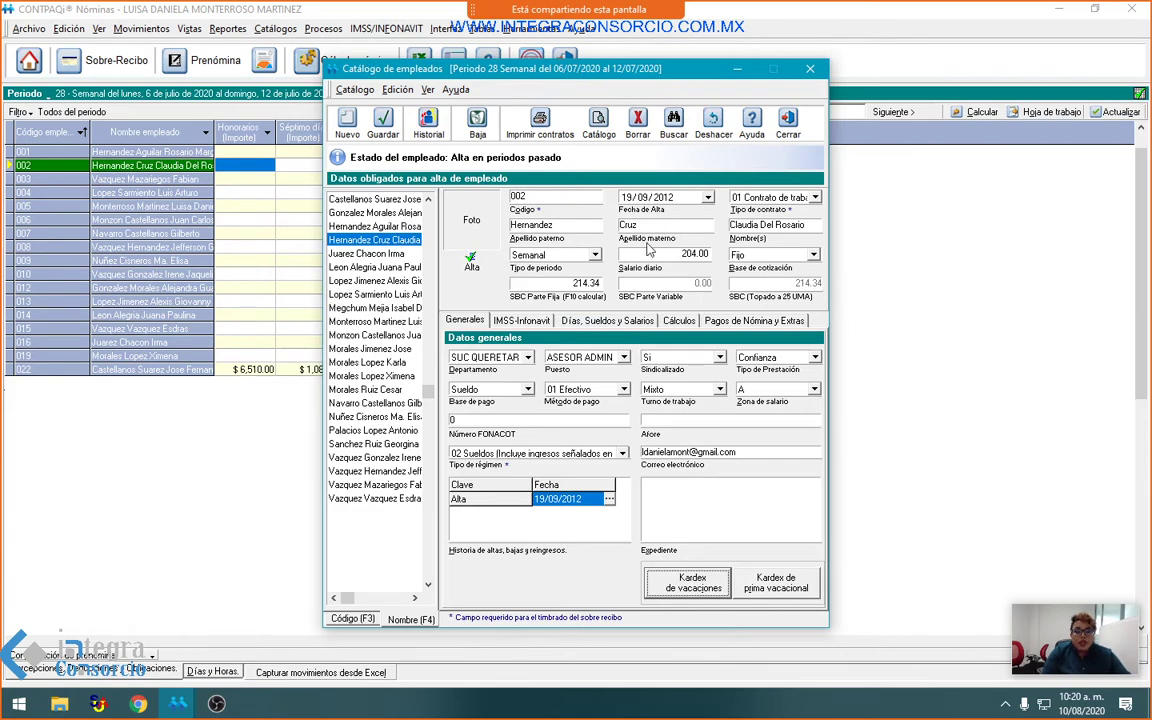
Step: Set employee 002's period type to Quincenal, save the change, and close the employee catalog
{"action": "left_click", "coordinate": [548, 254]}
{"action": "left_click", "coordinate": [553, 277]}
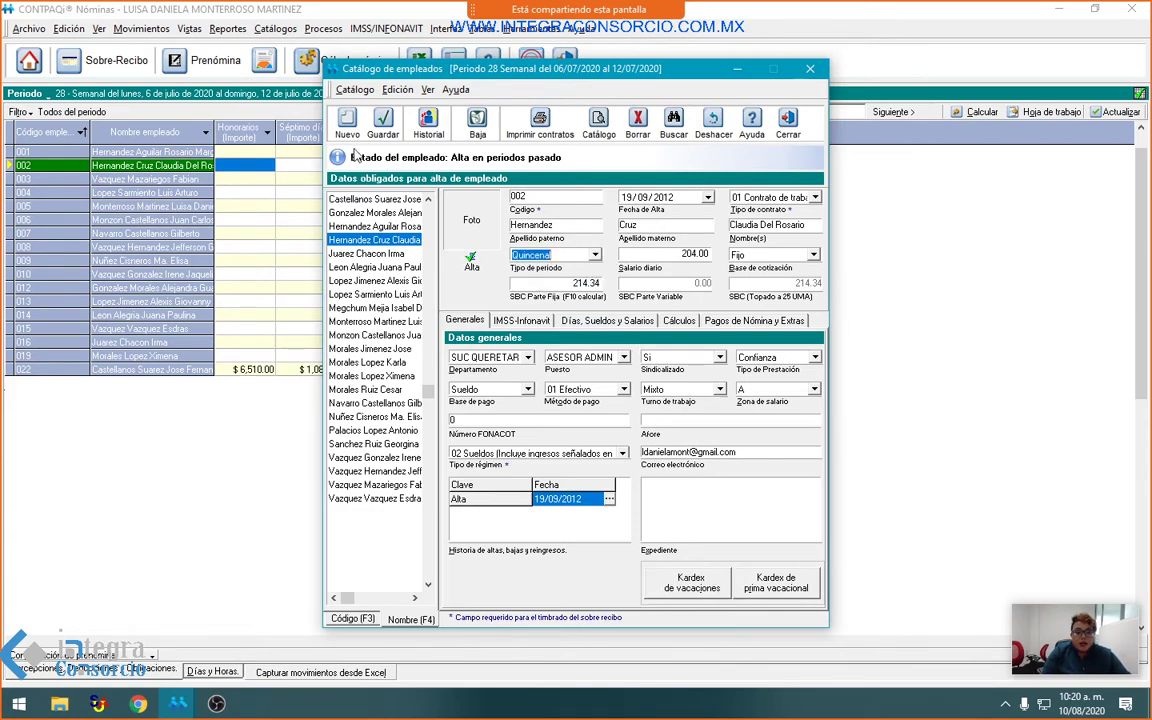
{"action": "left_click", "coordinate": [383, 125]}
{"action": "left_click", "coordinate": [548, 405]}
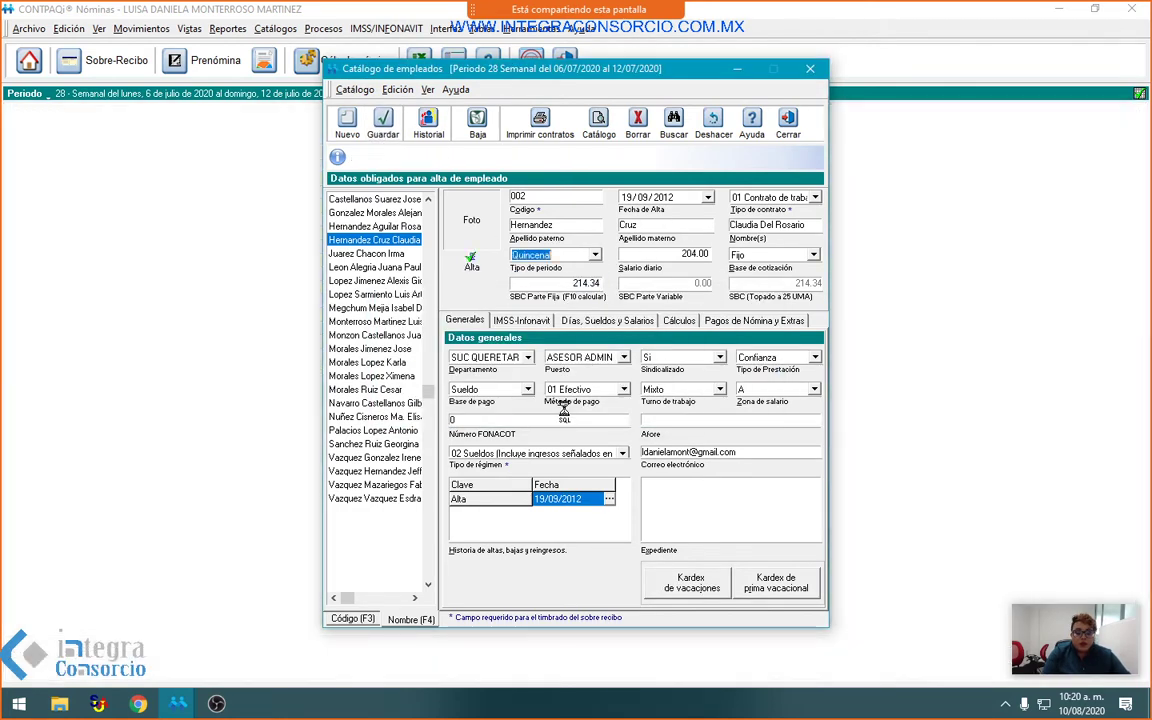
{"action": "left_click", "coordinate": [790, 130]}
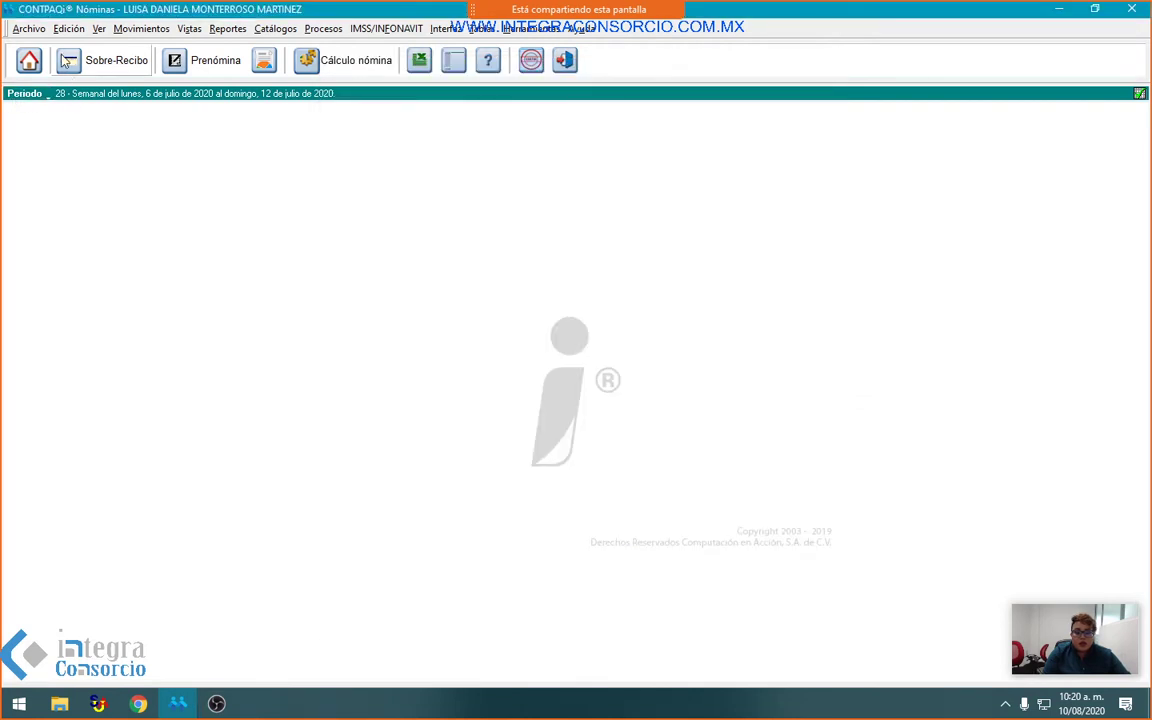
Step: Switch the working periods to Quincenal through Archivo > Selección > Periodos
{"action": "left_click", "coordinate": [30, 28]}
{"action": "mouse_move", "coordinate": [144, 62]}
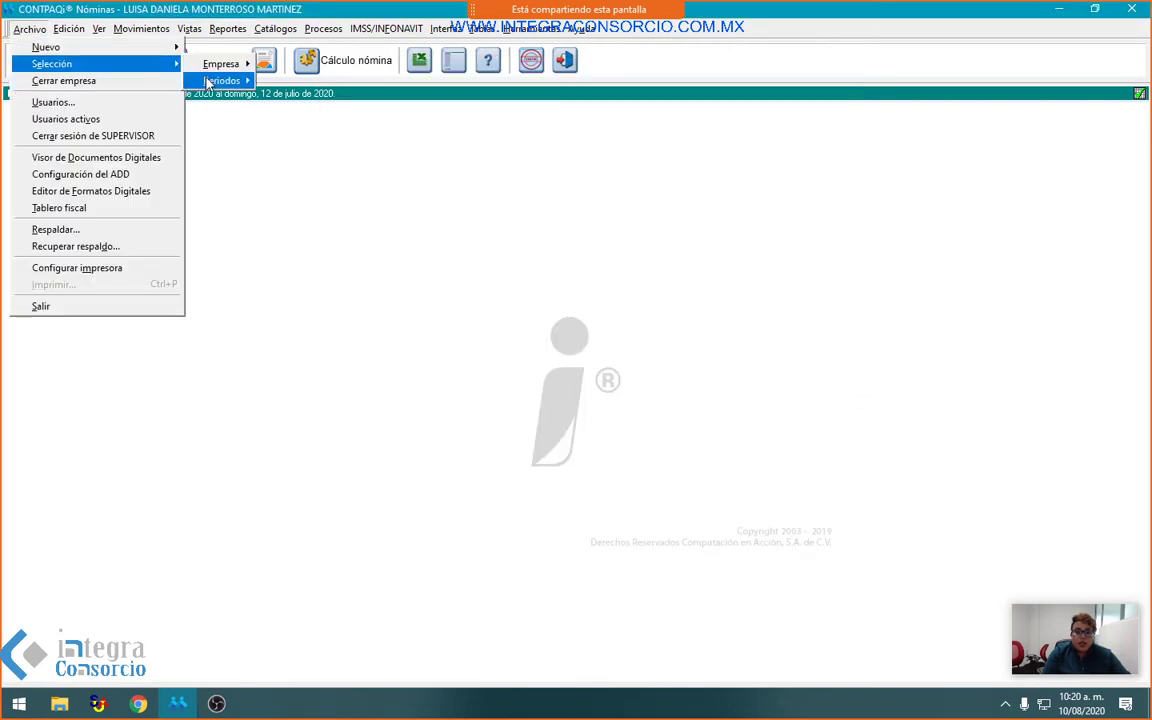
{"action": "mouse_move", "coordinate": [210, 80]}
{"action": "left_click", "coordinate": [292, 82]}
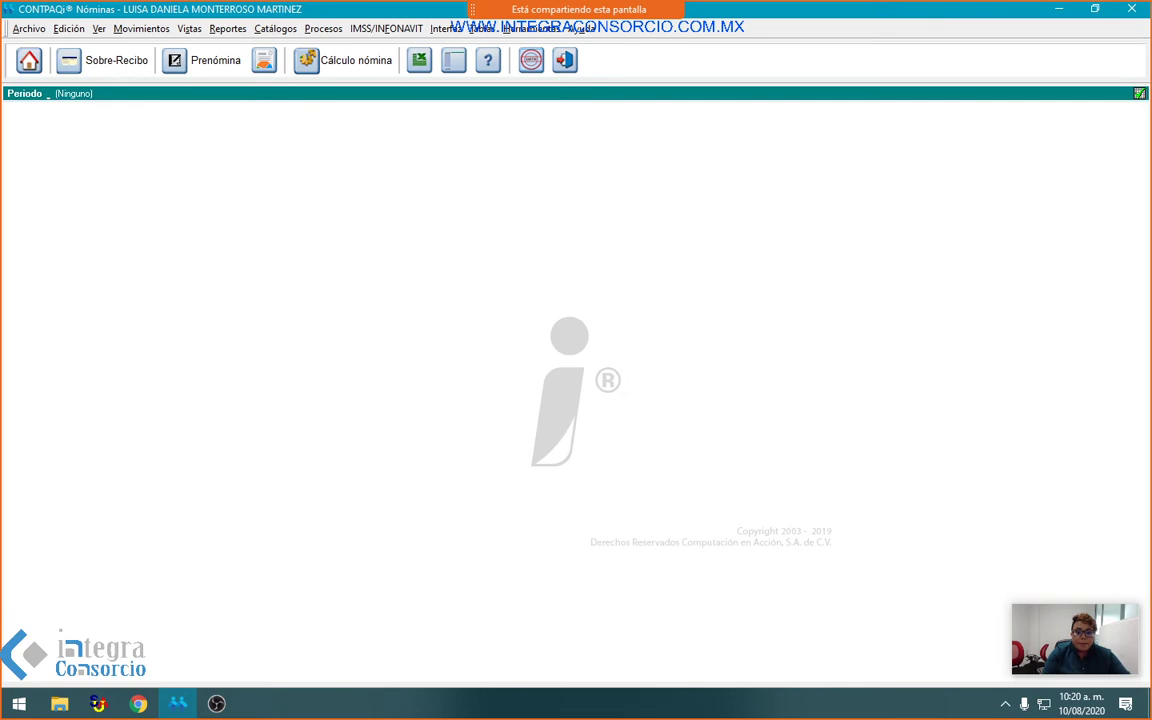
Step: Calculate employee 002's sobre-recibo for period 11 ($3,060.00 Honorarios, $2,687.78 net) and check the FONACOT tab
{"action": "left_click", "coordinate": [219, 69]}
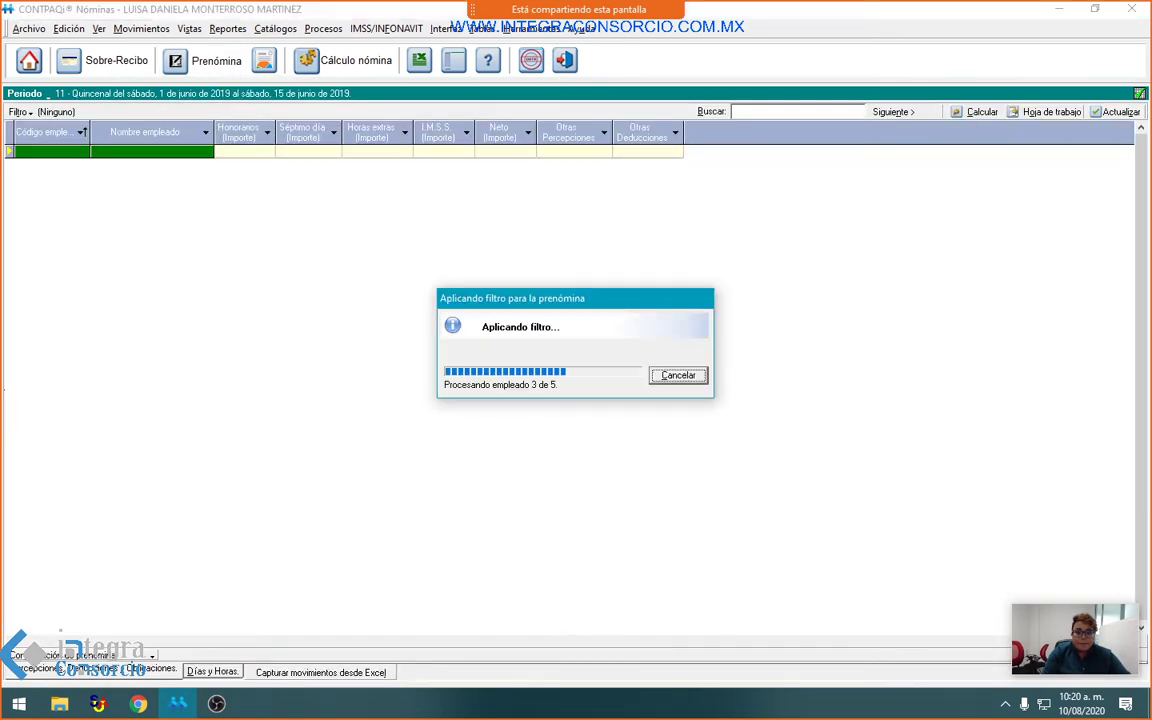
{"action": "mouse_move", "coordinate": [578, 9]}
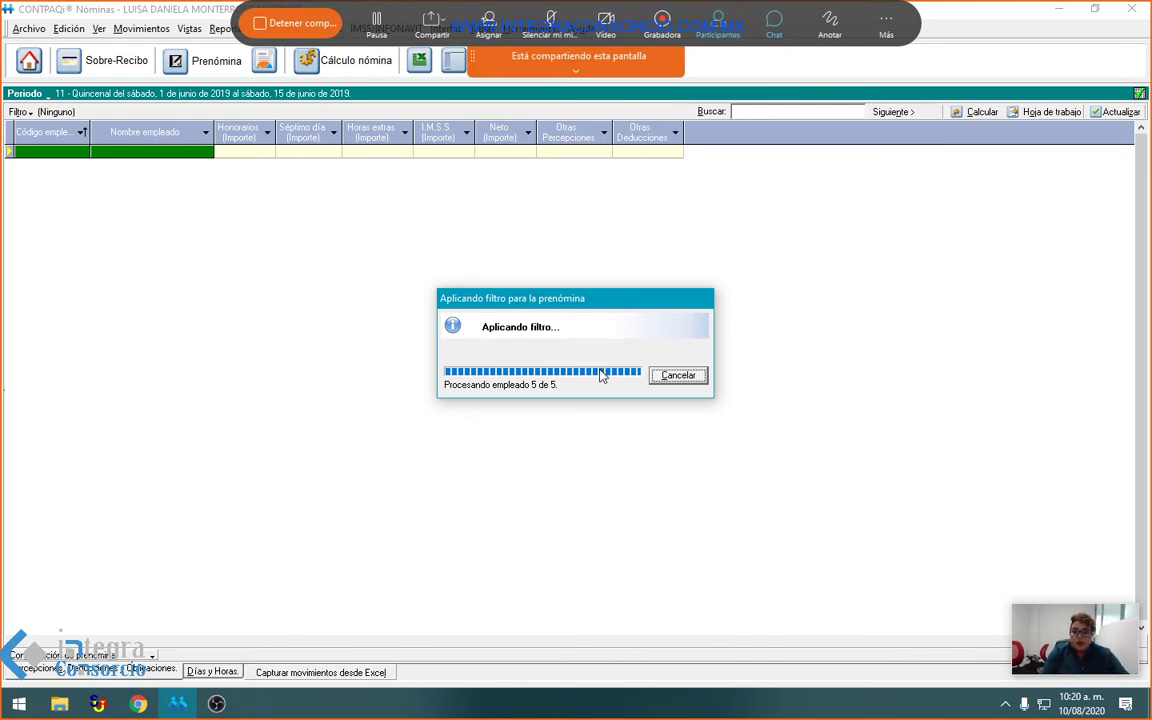
{"action": "right_click", "coordinate": [240, 158]}
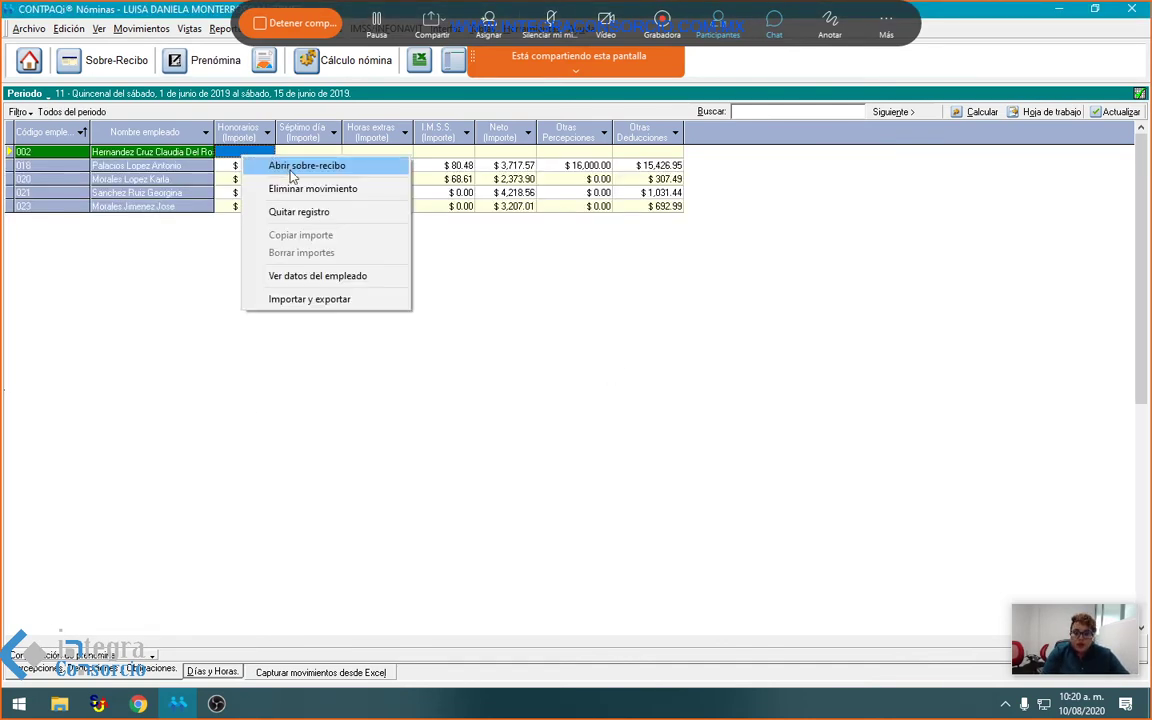
{"action": "left_click", "coordinate": [288, 166]}
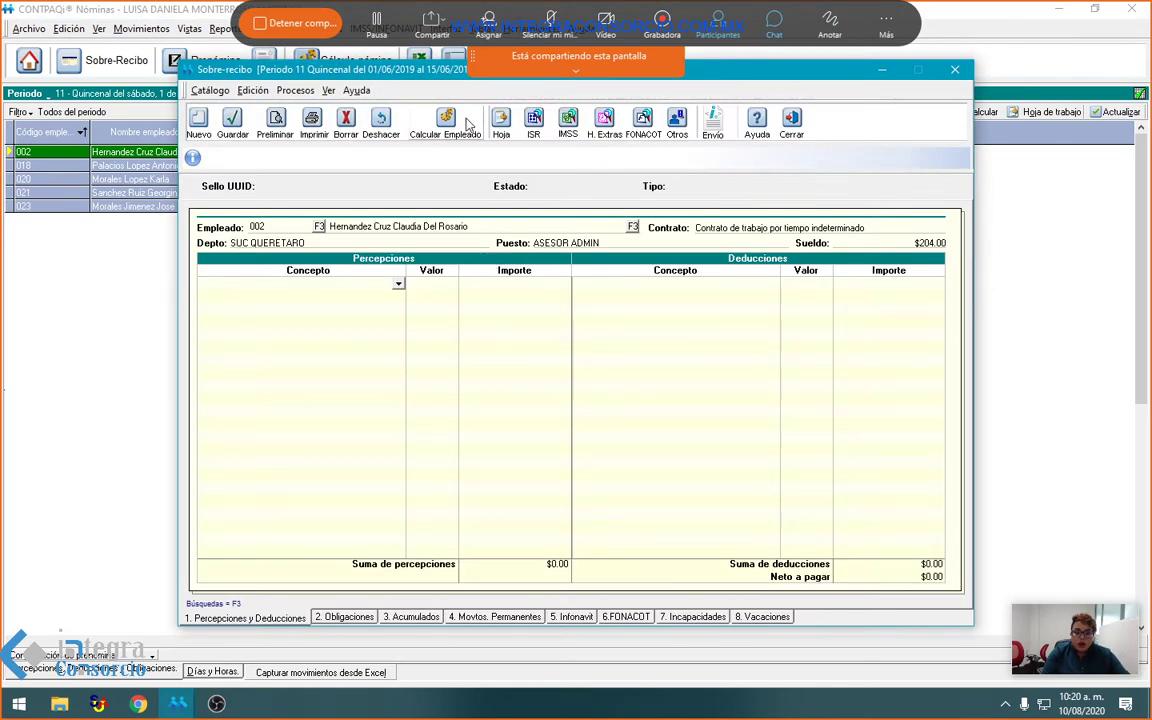
{"action": "left_click", "coordinate": [445, 125]}
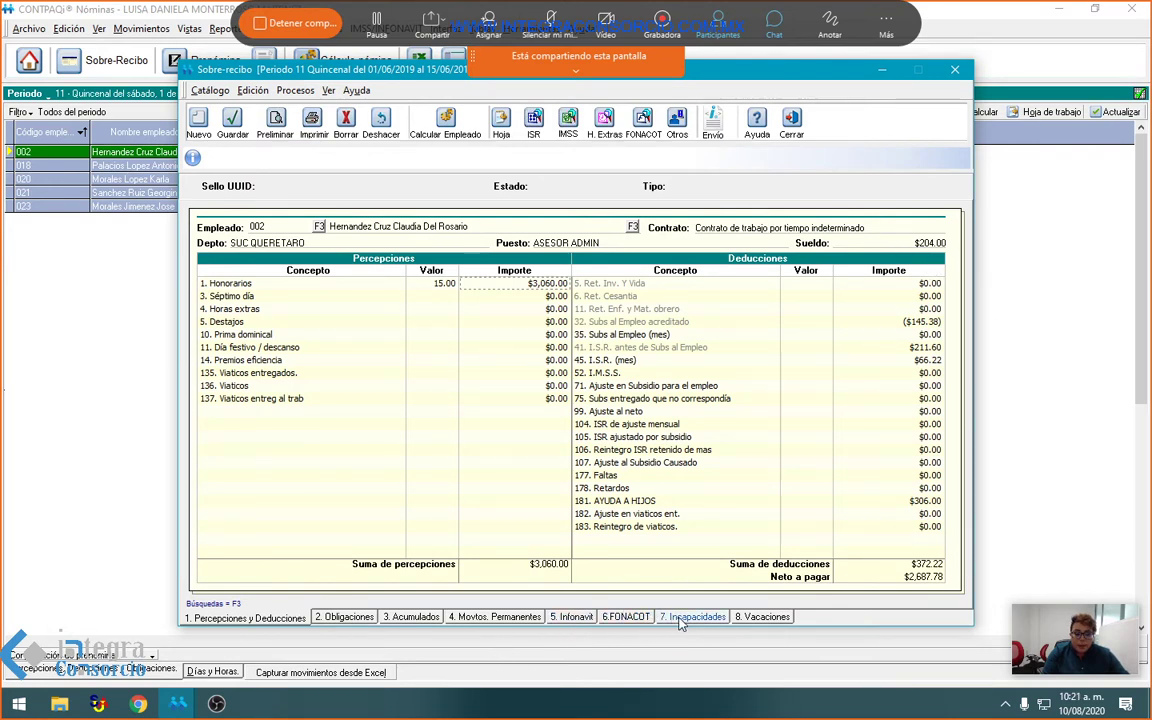
{"action": "left_click", "coordinate": [624, 619]}
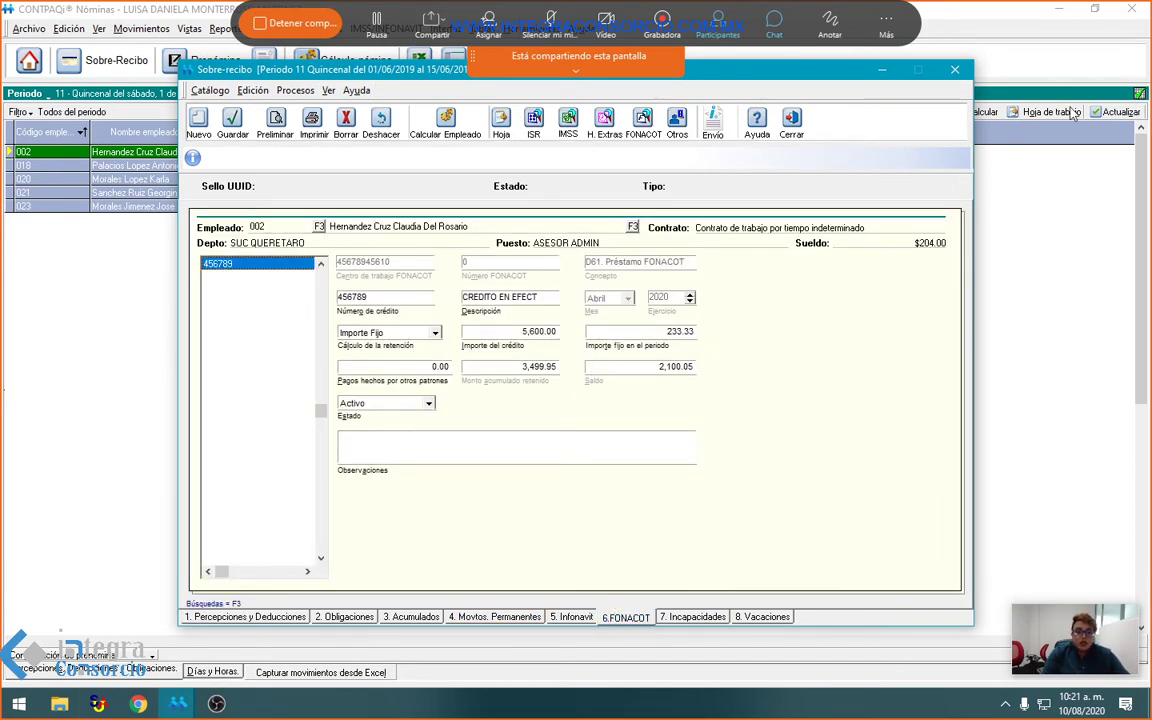
{"action": "key", "text": "Escape"}
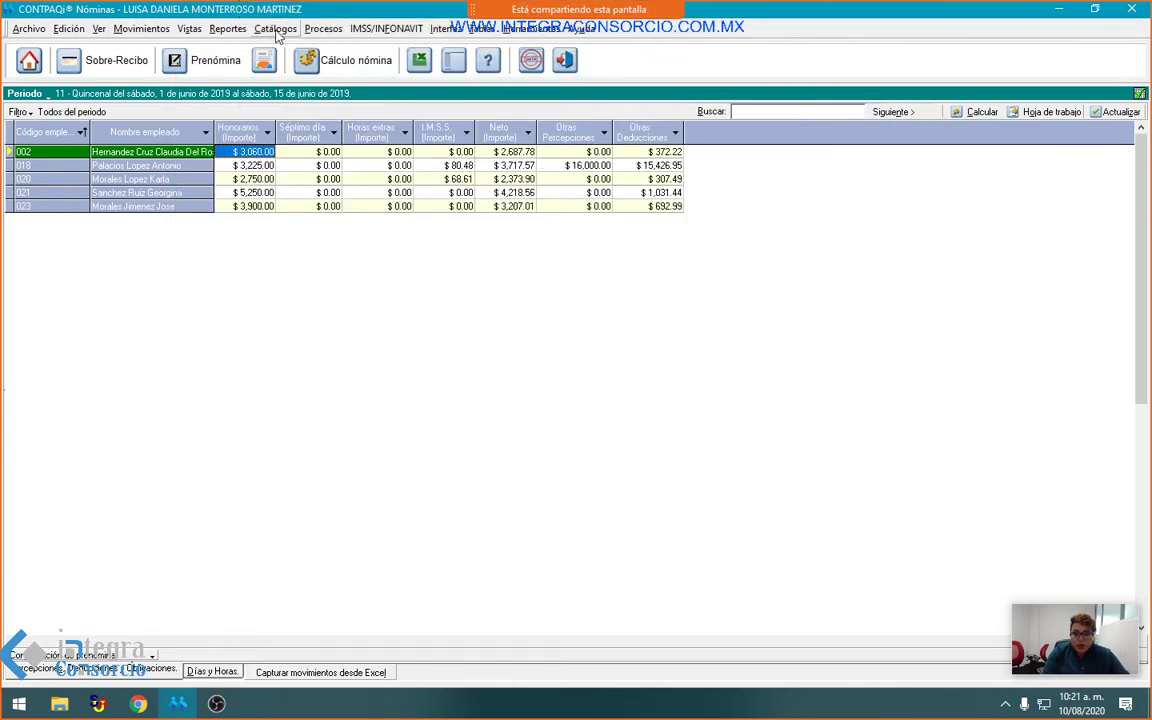
Step: Open the first employee's record via Ver datos del empleado and show its Kardex de vacaciones
{"action": "left_click", "coordinate": [275, 28]}
{"action": "right_click", "coordinate": [243, 151]}
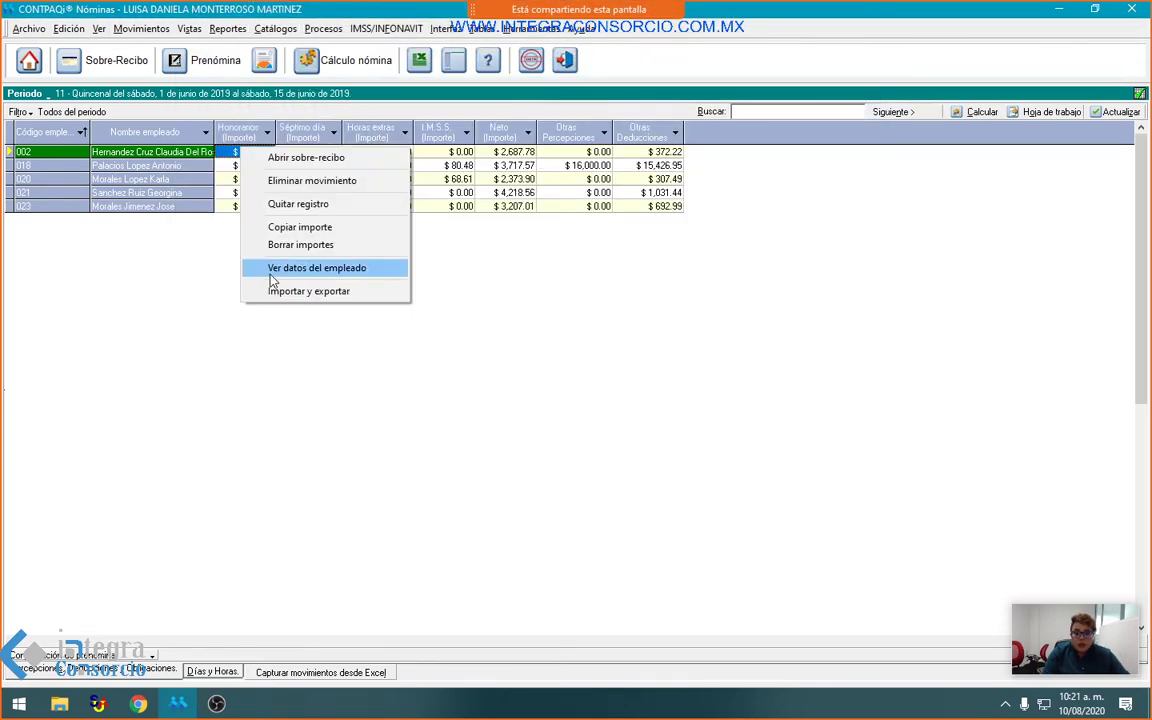
{"action": "left_click", "coordinate": [270, 273]}
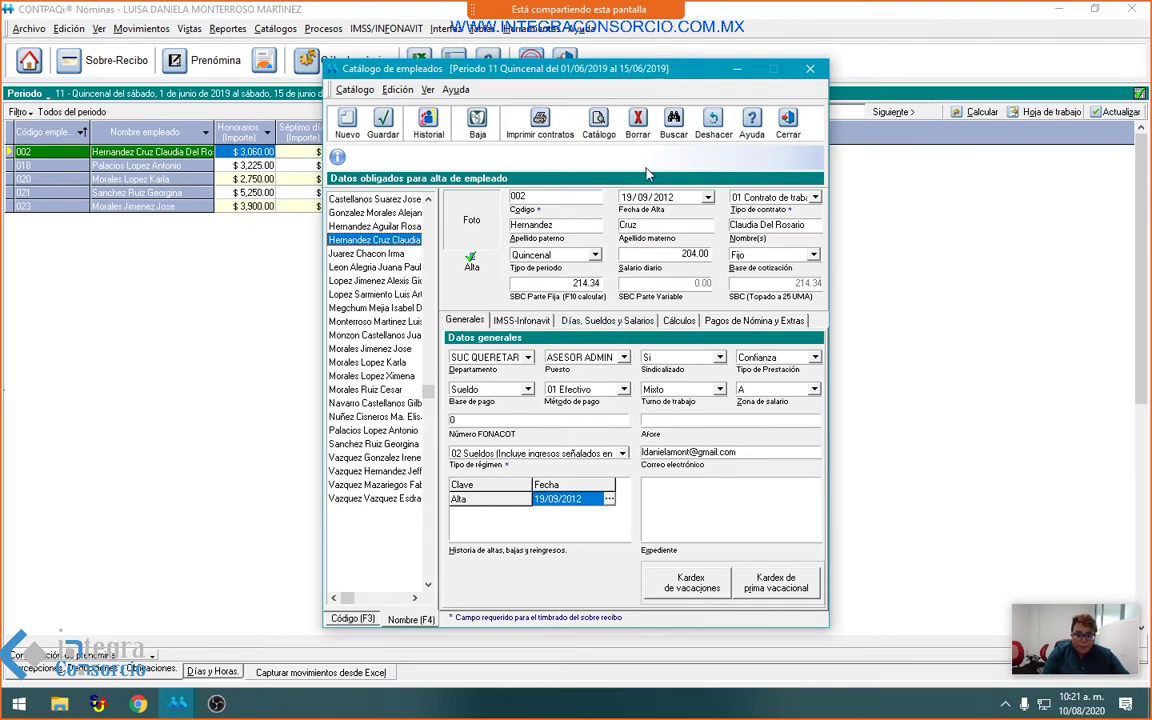
{"action": "left_click", "coordinate": [691, 582]}
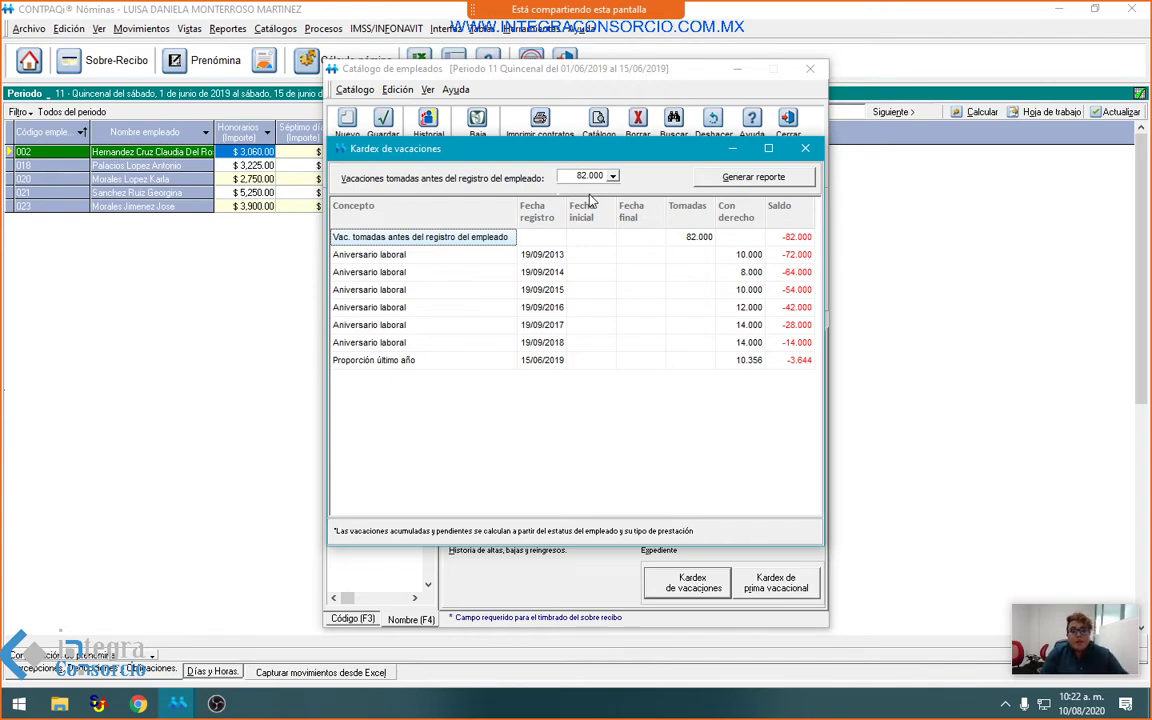
Step: Close the vacation kardex, back on employee 002's Quincenal record with 204.00 daily salary
{"action": "left_click", "coordinate": [805, 150]}
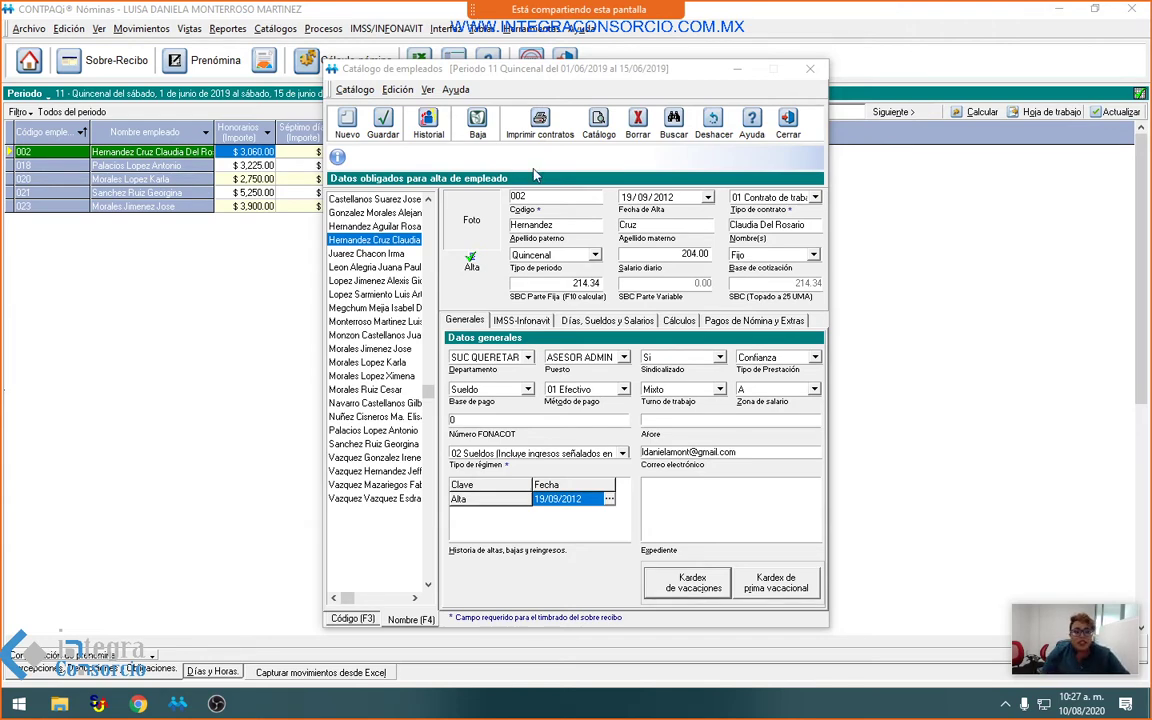
Step: Close the employee catalog and select employee 021 ($5,250.00 fees, $4,218.56 net) in the prenómina
{"action": "left_click", "coordinate": [788, 122]}
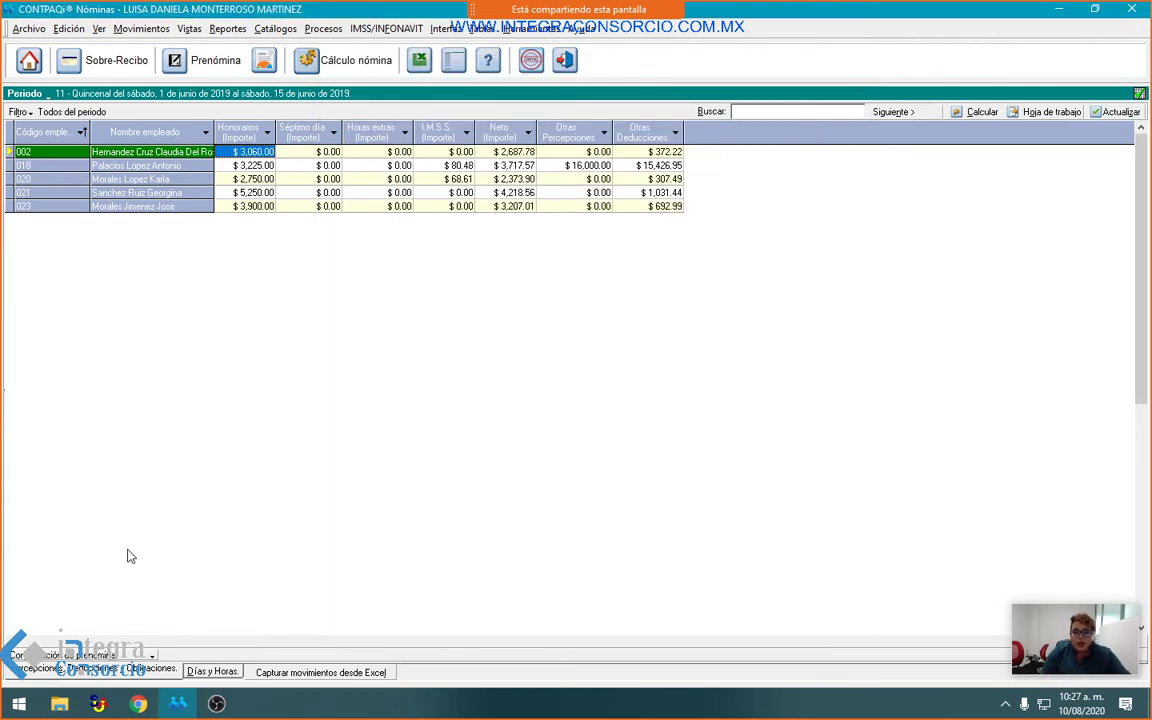
{"action": "left_click", "coordinate": [250, 192]}
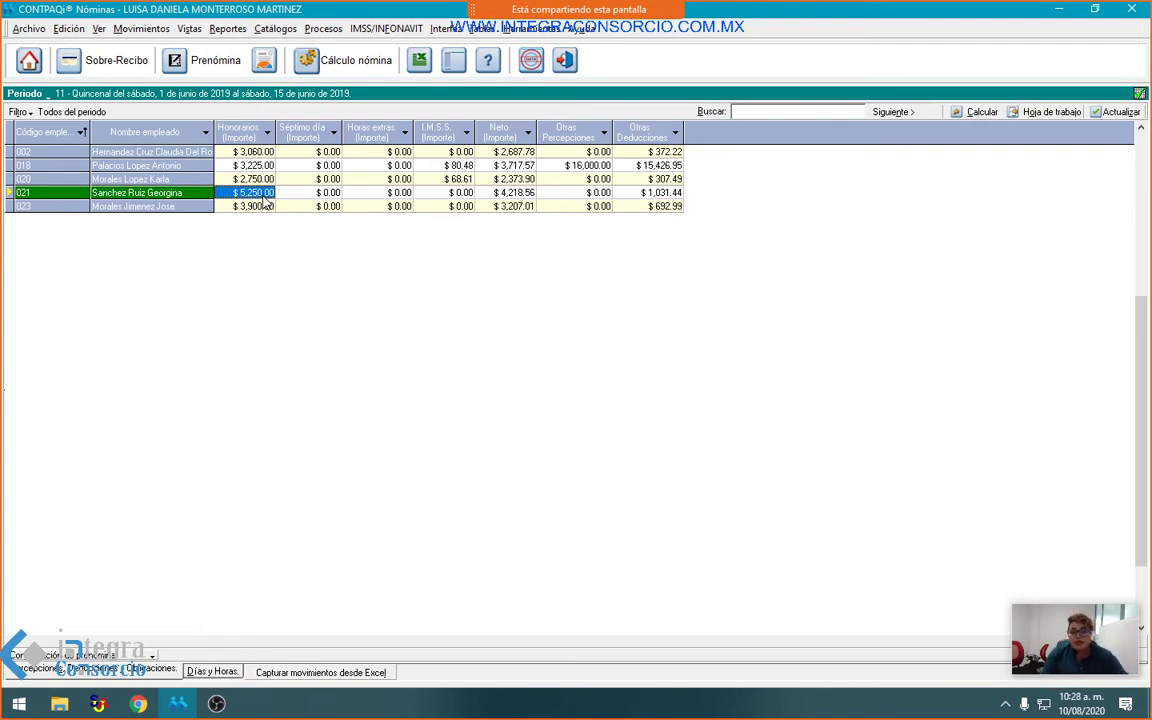
Step: Select Semanal period 28 under Archivo > Selección > Periodos and show its prenómina grid
{"action": "left_click", "coordinate": [29, 28]}
{"action": "mouse_move", "coordinate": [115, 68]}
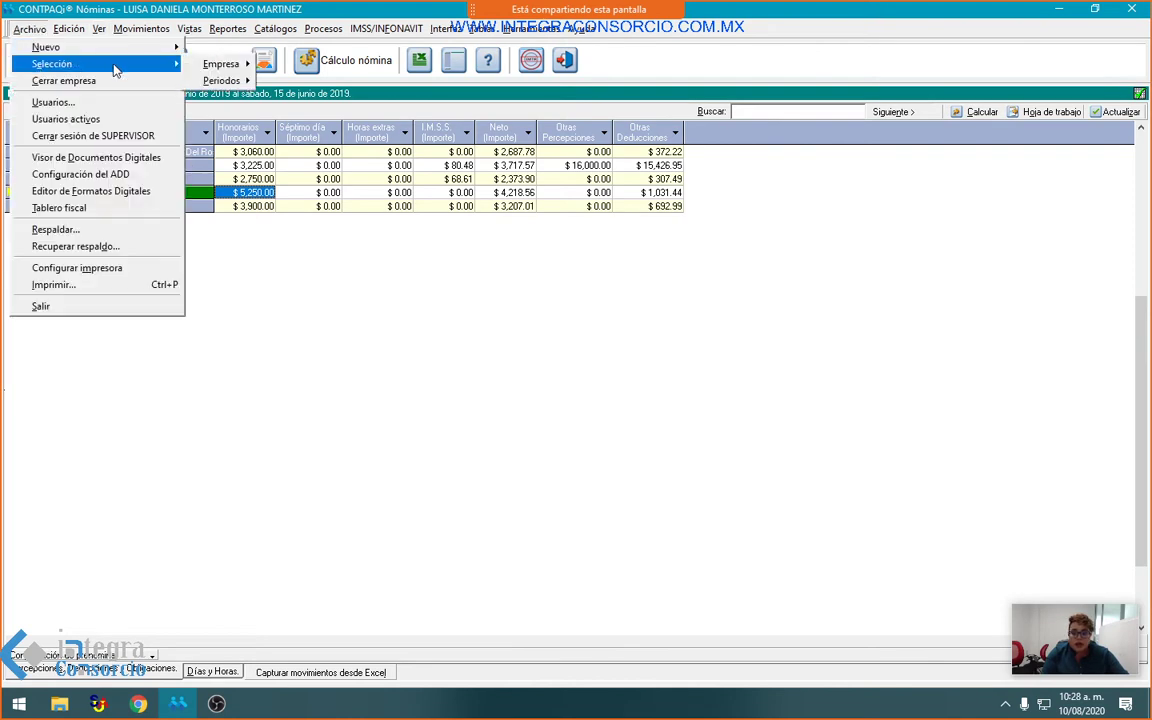
{"action": "mouse_move", "coordinate": [225, 80]}
{"action": "left_click", "coordinate": [325, 108]}
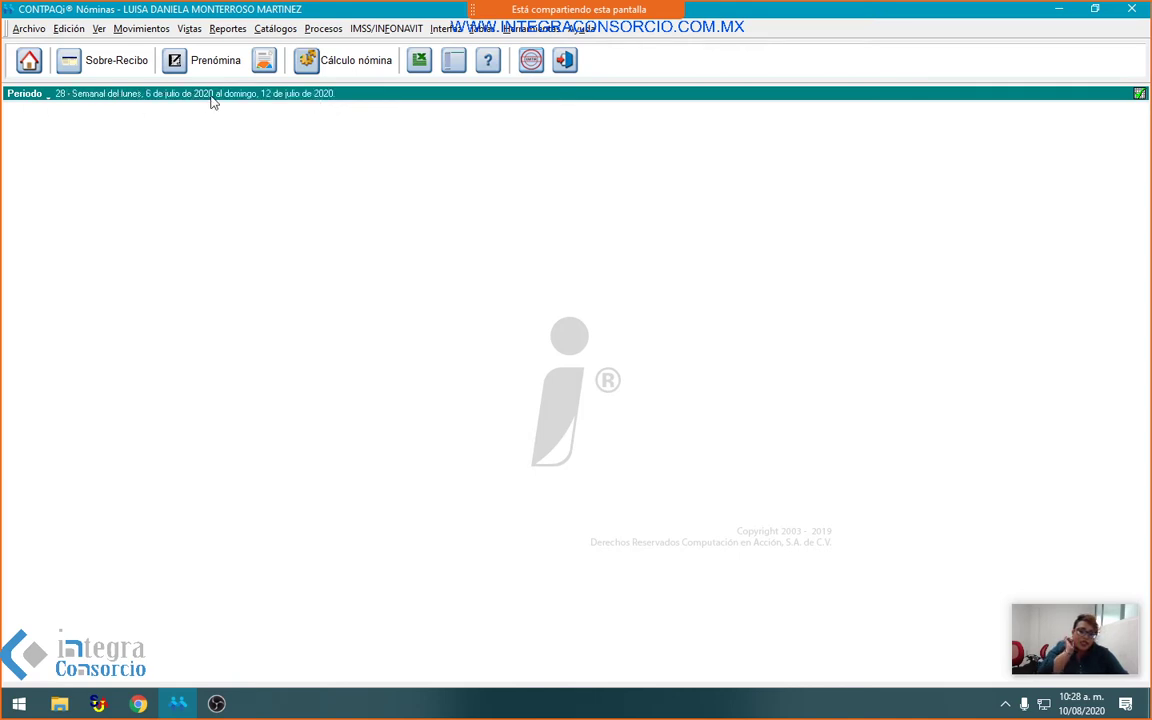
{"action": "left_click", "coordinate": [210, 72]}
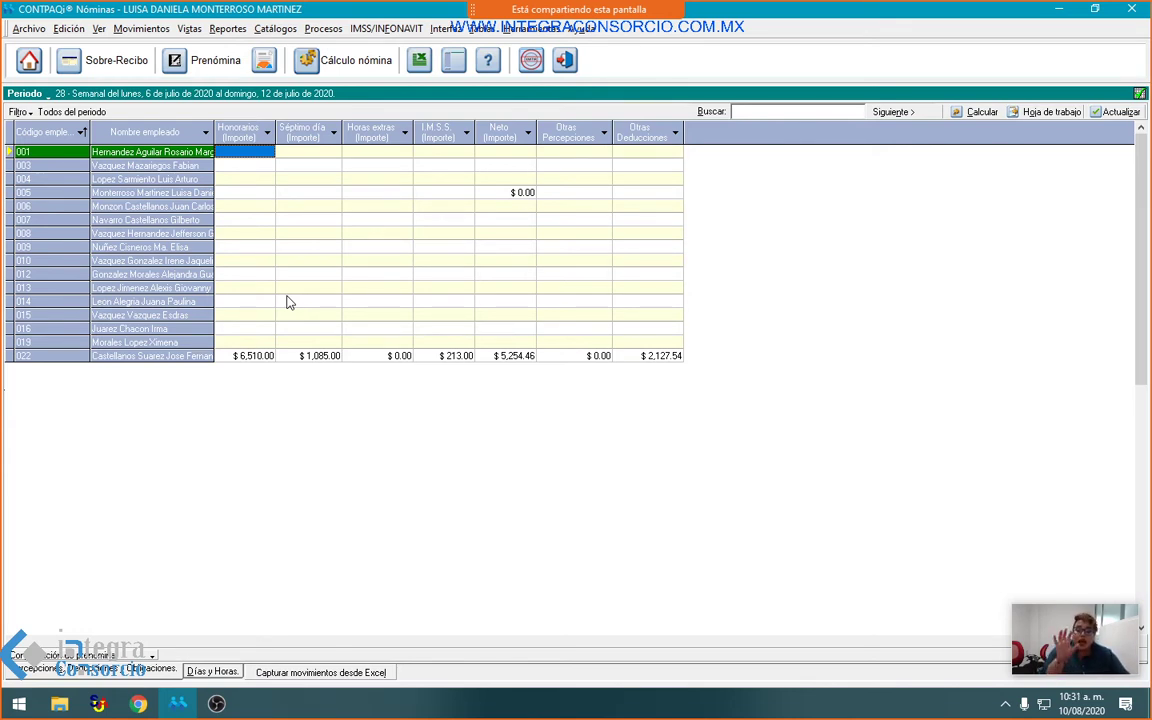
Step: Run Cálculo nómina for Todos los empleados del Periodo and acknowledge the completion message
{"action": "left_click", "coordinate": [340, 60]}
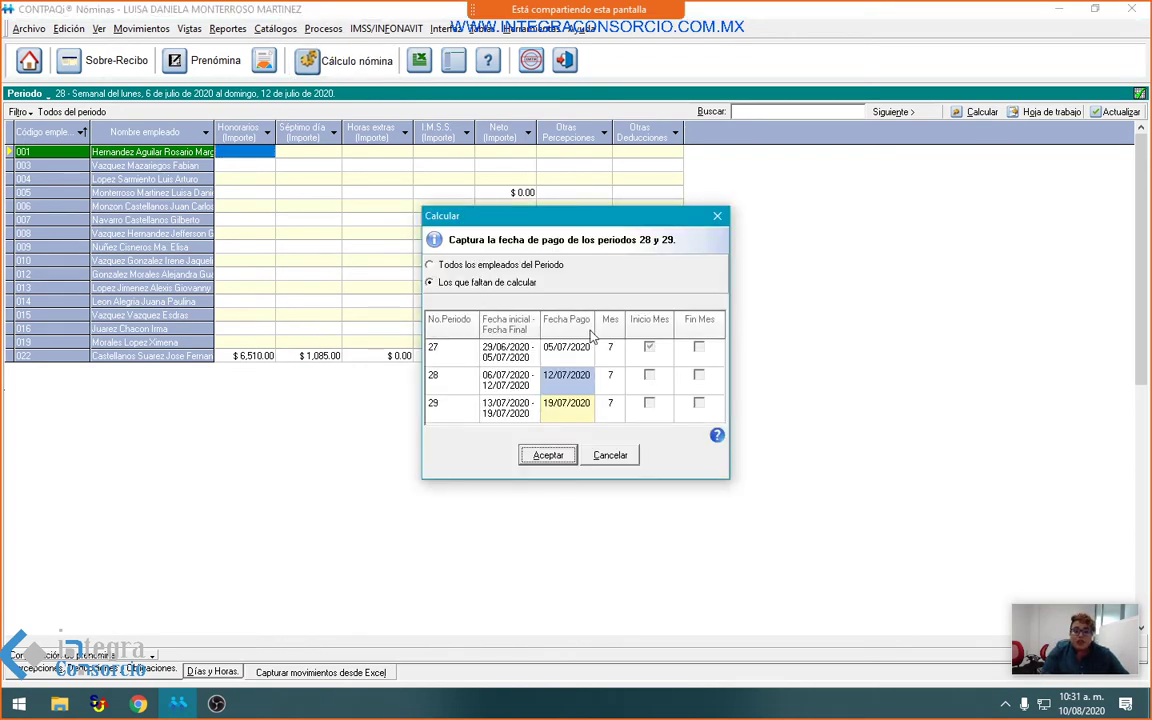
{"action": "left_click", "coordinate": [430, 265]}
{"action": "left_click", "coordinate": [562, 456]}
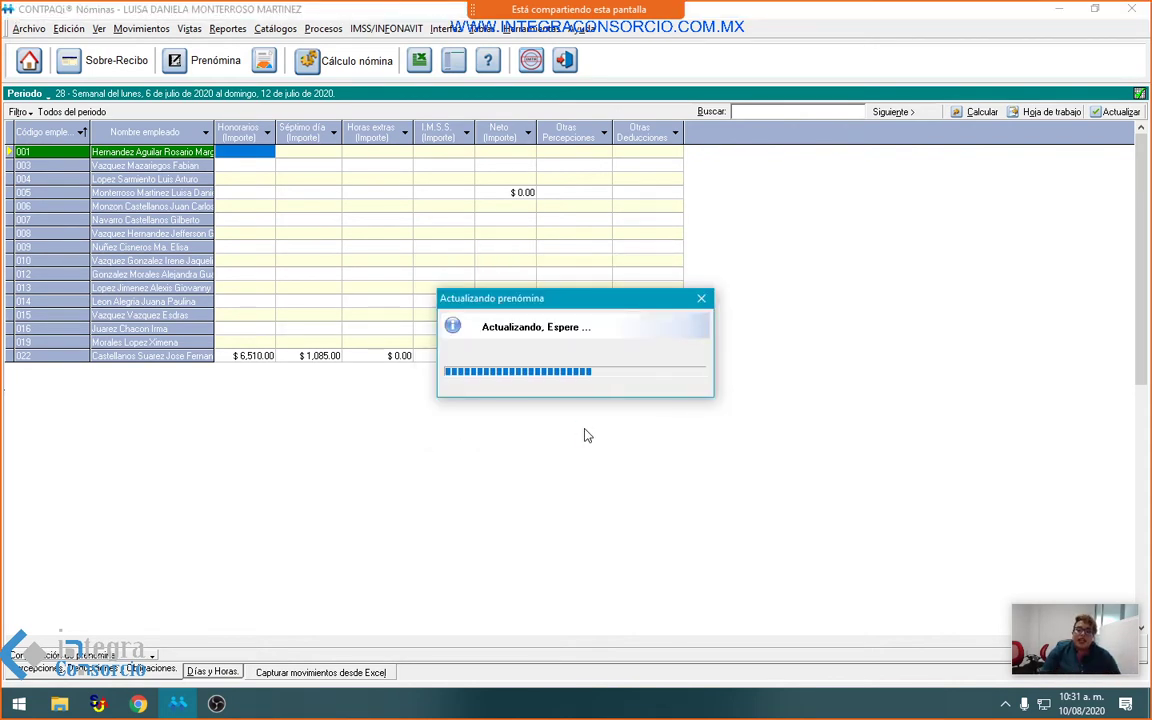
{"action": "left_click", "coordinate": [585, 409]}
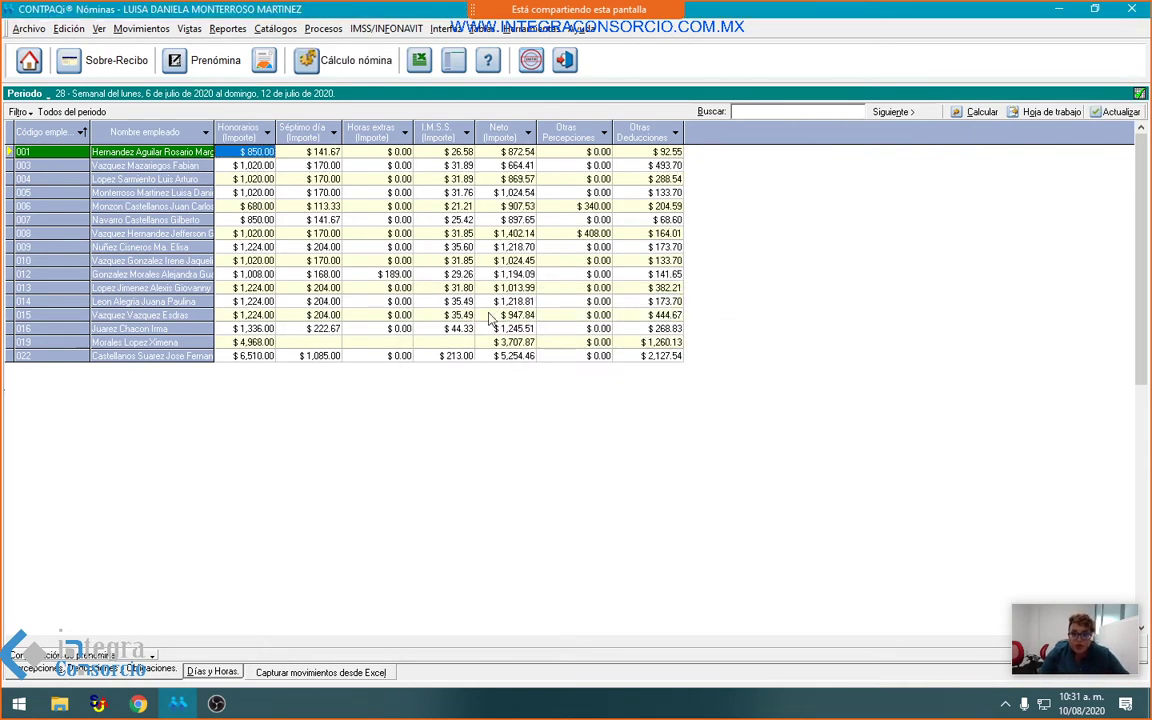
Step: Run the R12 Auxiliar ISR Detalle por periodo report with all registros patronales included
{"action": "left_click", "coordinate": [228, 29]}
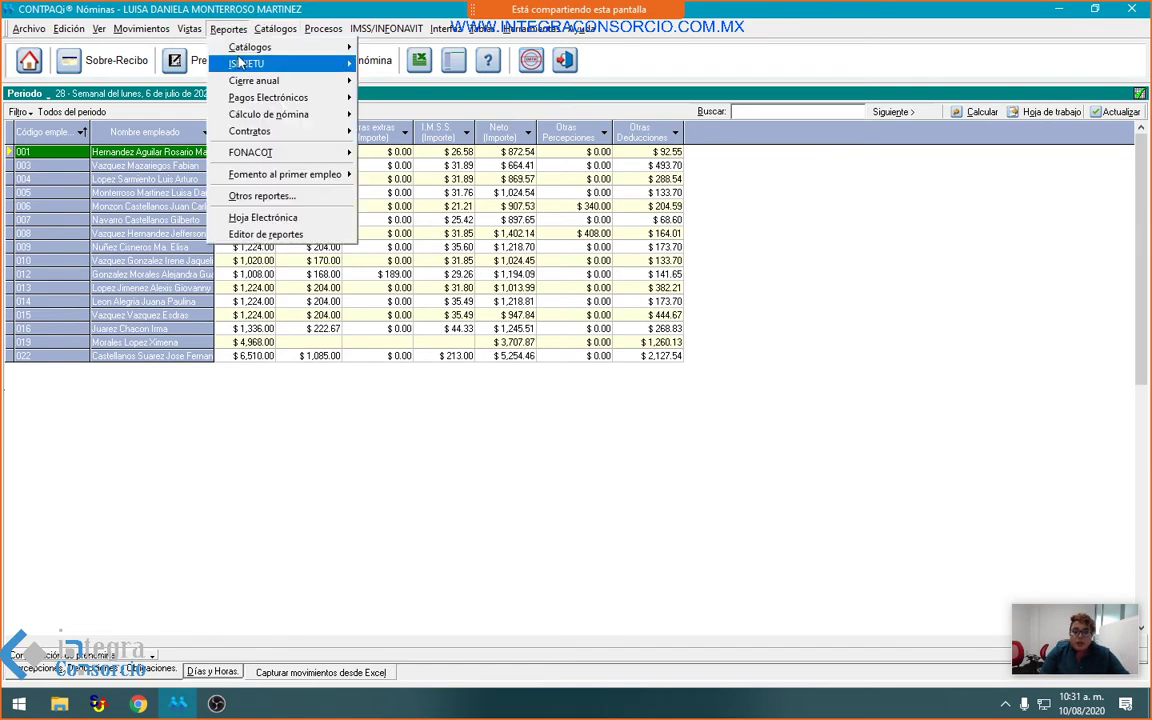
{"action": "mouse_move", "coordinate": [340, 80]}
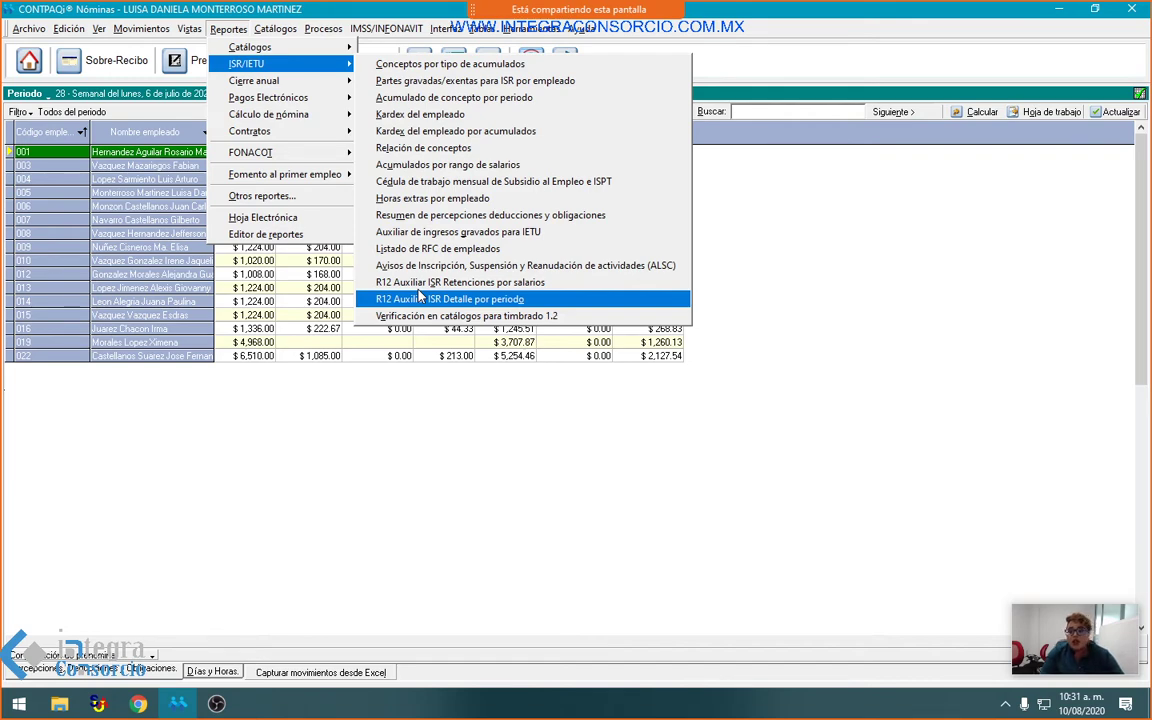
{"action": "left_click", "coordinate": [421, 300]}
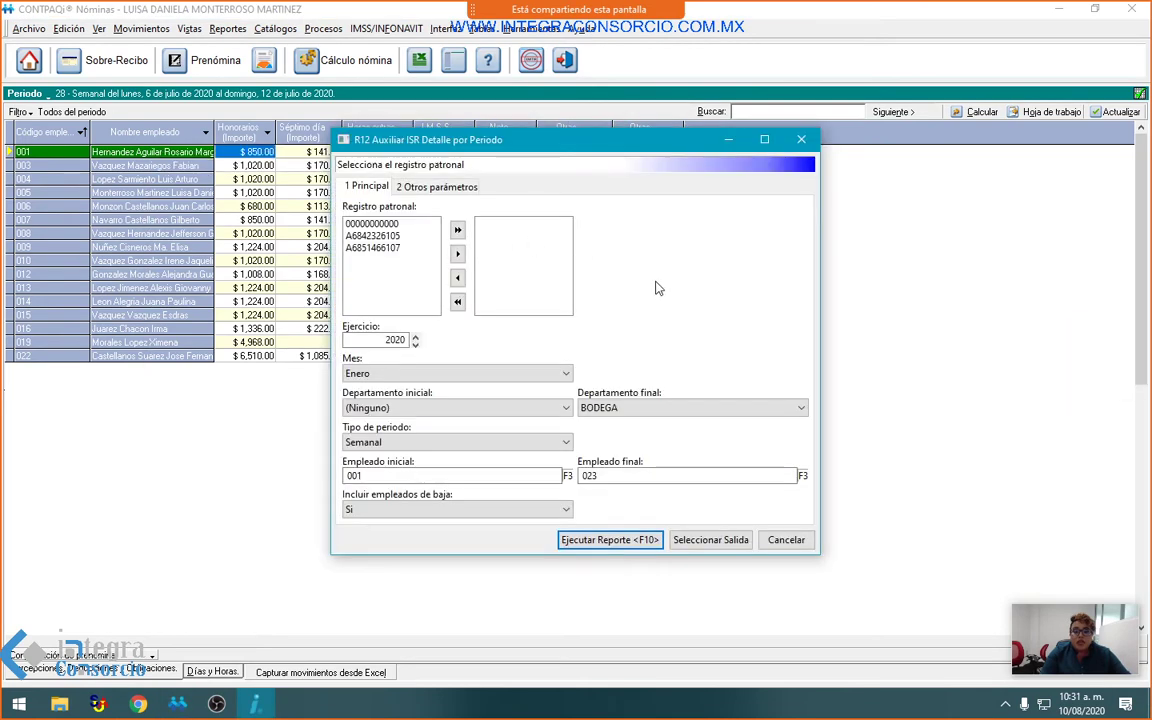
{"action": "left_click", "coordinate": [457, 231]}
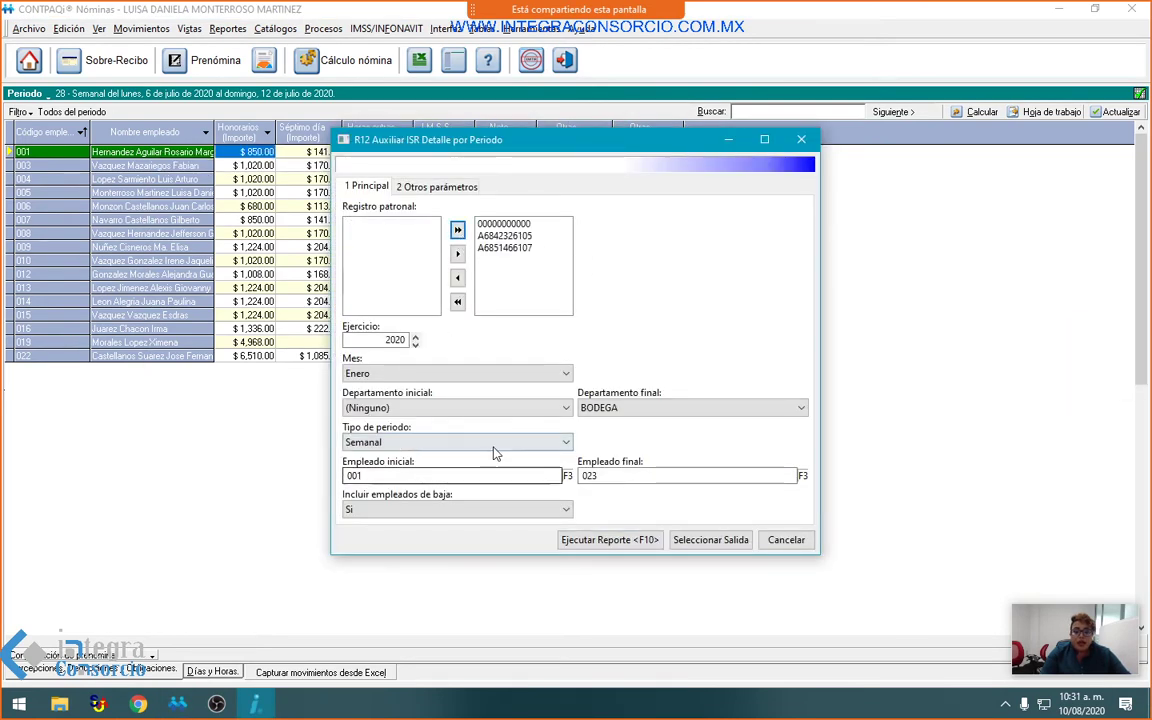
{"action": "left_click", "coordinate": [603, 541]}
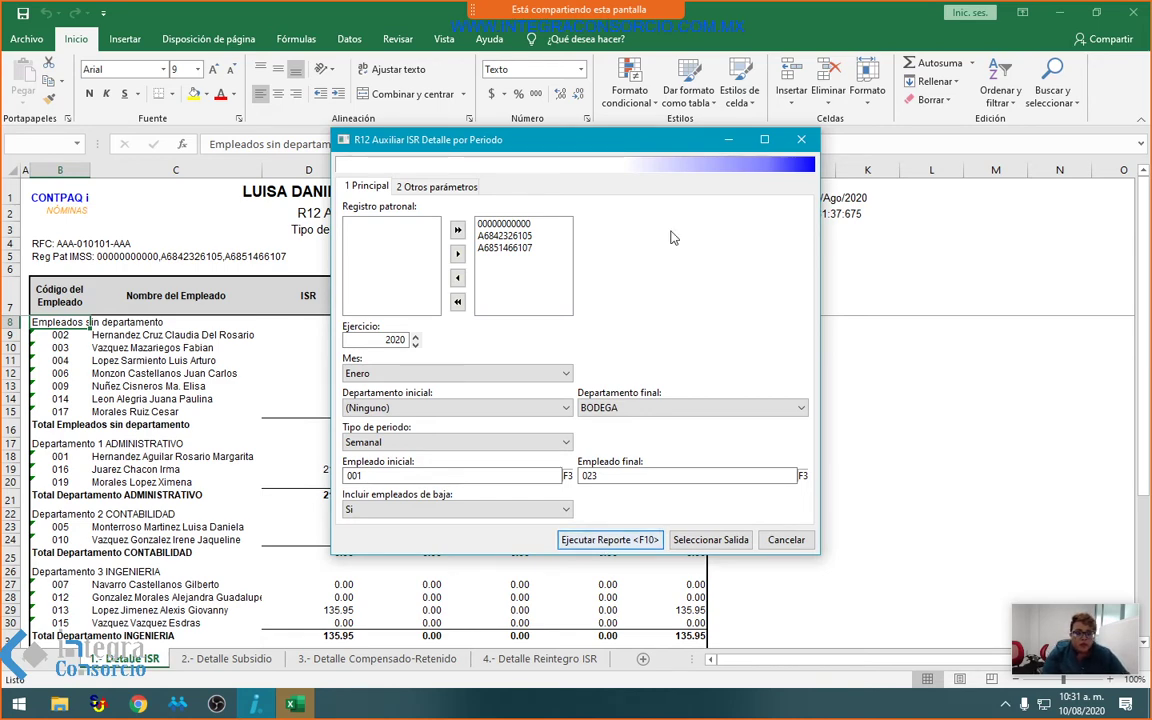
Step: Check ISR amounts 218.32 in D19 and 135.95 in D29, and the Periodo value in E33
{"action": "key", "text": "Escape"}
{"action": "scroll", "coordinate": [747, 437], "scroll_direction": "down", "scroll_amount": 1}
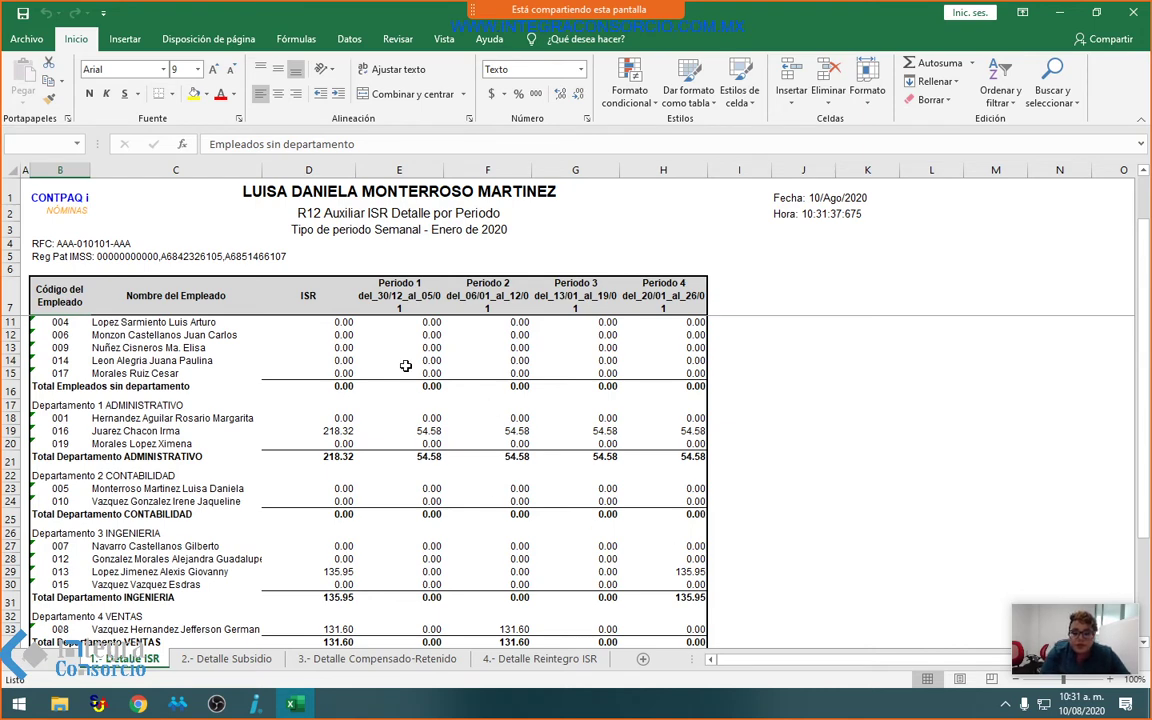
{"action": "left_click", "coordinate": [335, 431]}
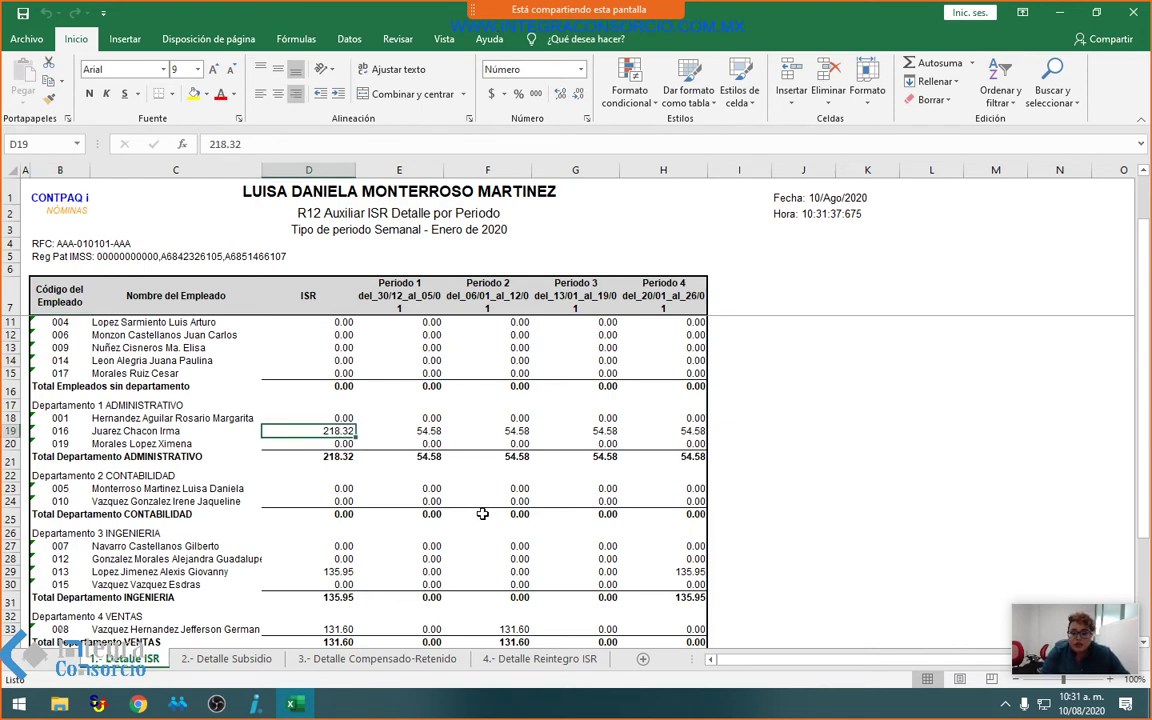
{"action": "scroll", "coordinate": [480, 515], "scroll_direction": "down", "scroll_amount": 2}
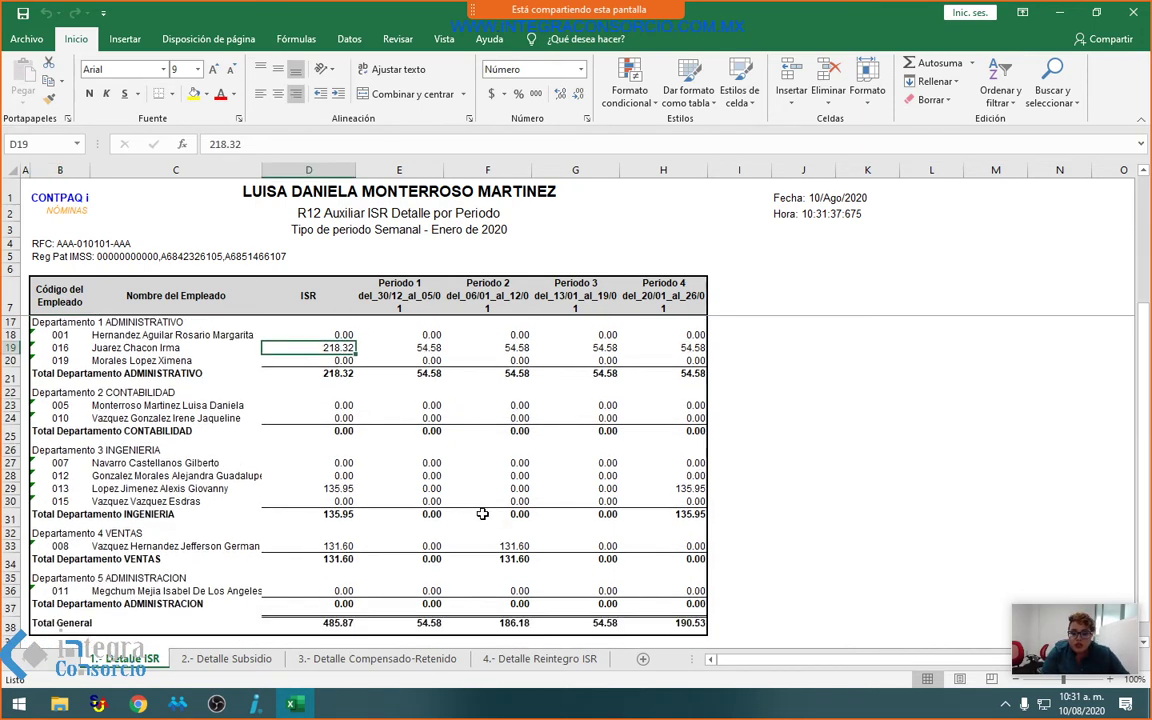
{"action": "left_click", "coordinate": [330, 488]}
{"action": "scroll", "coordinate": [535, 540], "scroll_direction": "down", "scroll_amount": 3}
{"action": "left_click", "coordinate": [370, 419]}
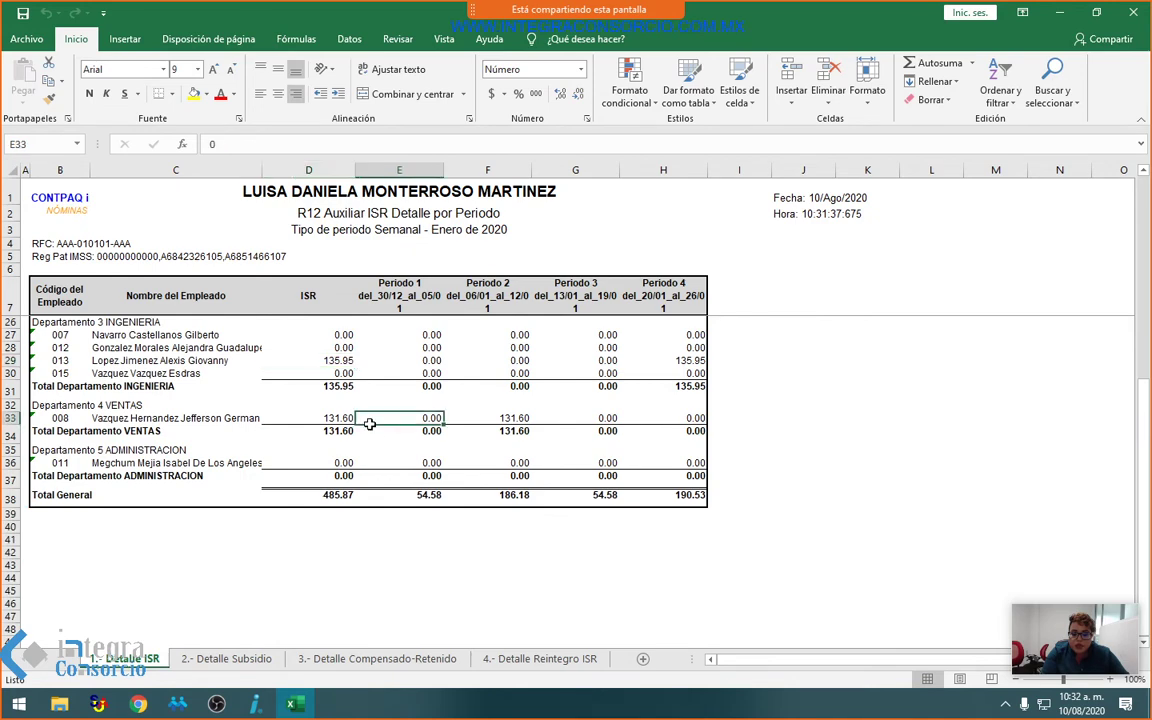
Step: Select D12:H15, scroll back over the report, and close the workbook, prompting to save Hoja1
{"action": "scroll", "coordinate": [607, 460], "scroll_direction": "up", "scroll_amount": 6}
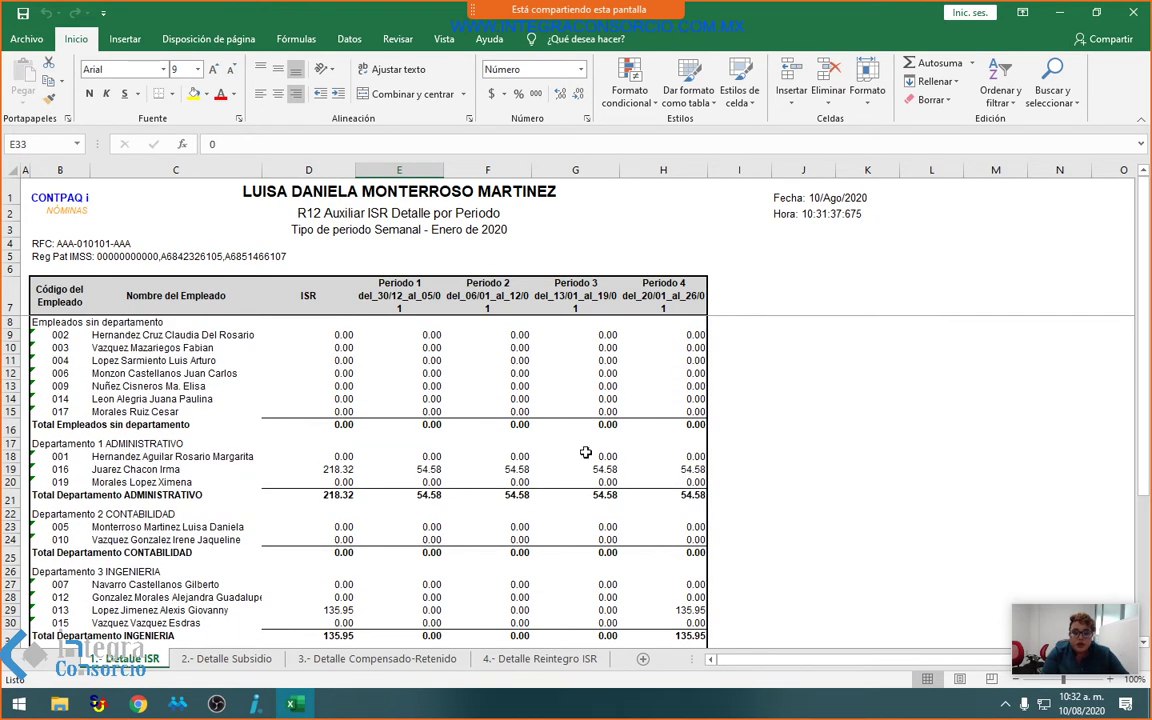
{"action": "left_click_drag", "start_coordinate": [325, 373], "coordinate": [685, 411]}
{"action": "scroll", "coordinate": [720, 430], "scroll_direction": "down", "scroll_amount": 8}
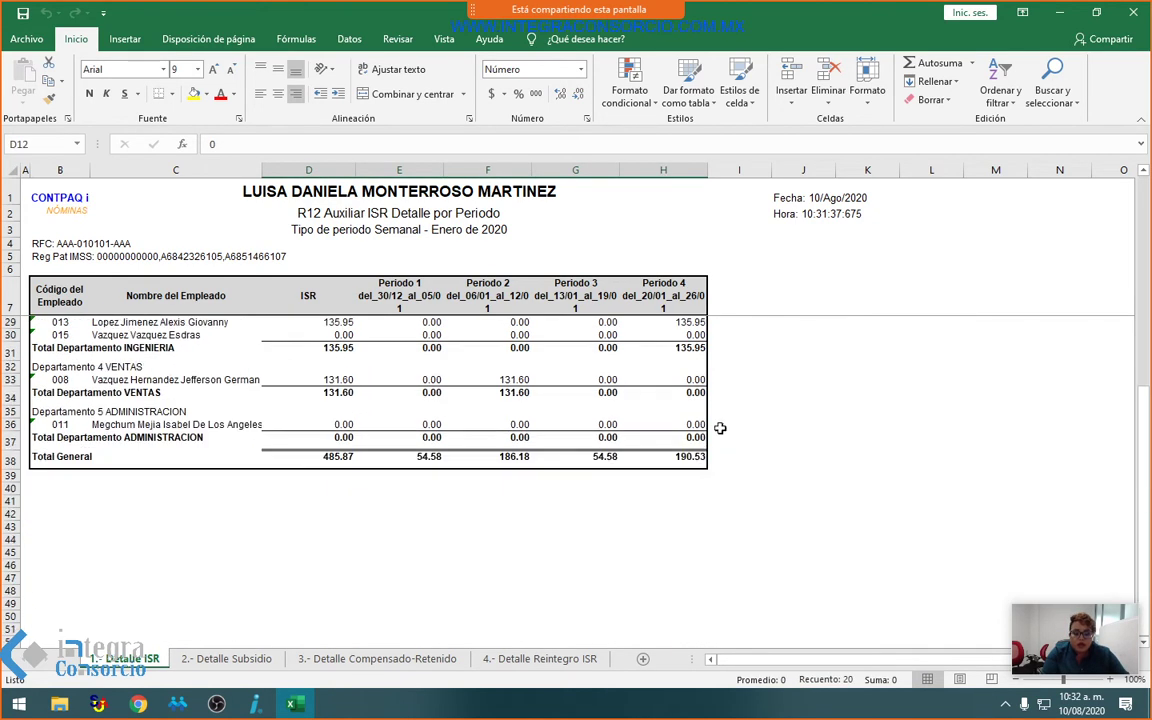
{"action": "scroll", "coordinate": [725, 433], "scroll_direction": "up", "scroll_amount": 7}
{"action": "scroll", "coordinate": [728, 436], "scroll_direction": "up", "scroll_amount": 1}
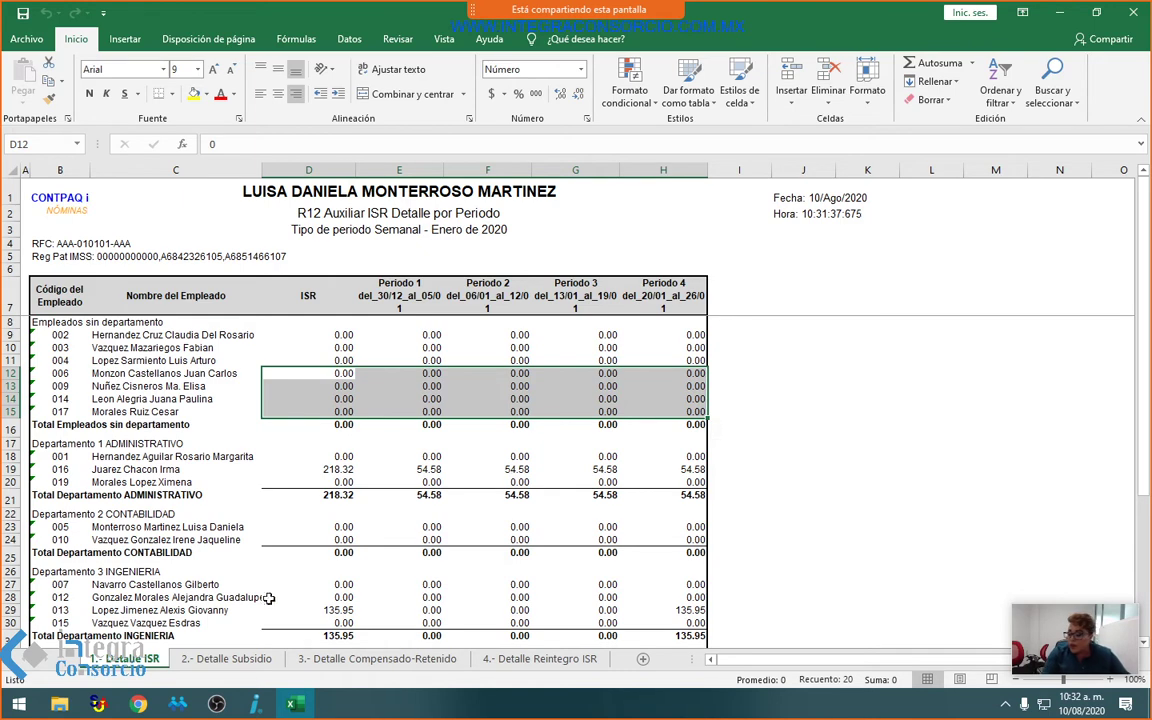
{"action": "left_click", "coordinate": [1133, 12]}
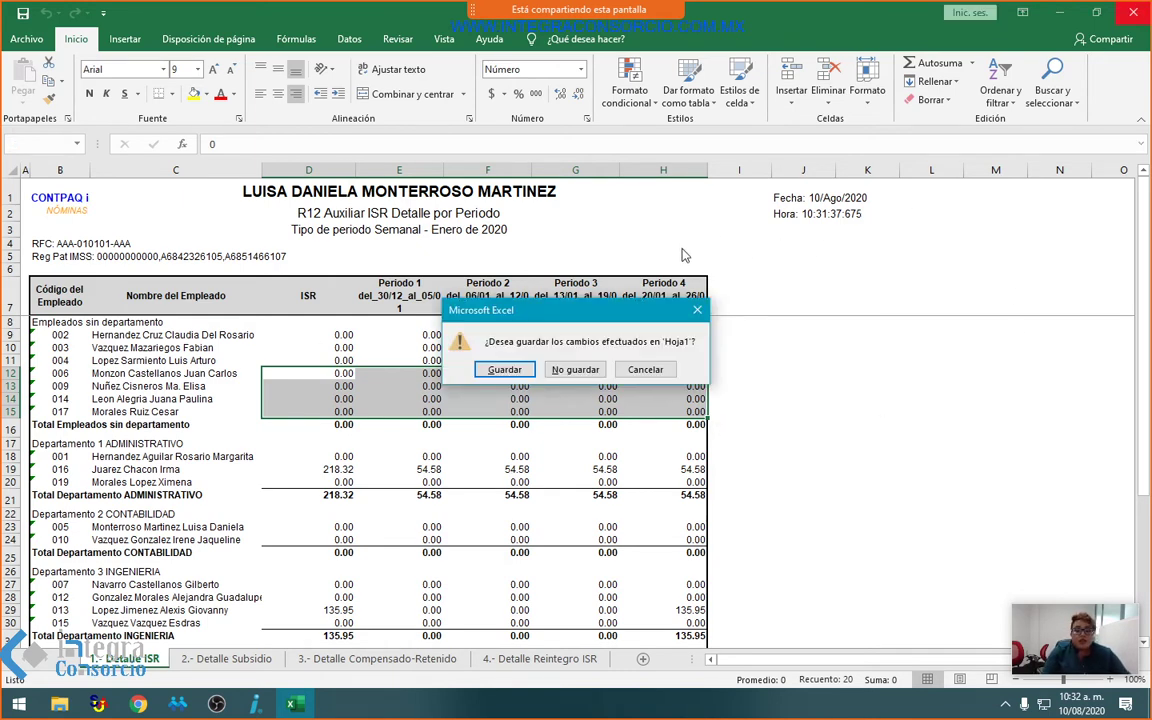
Step: Close the R12 Excel report without saving changes to Hoja1
{"action": "left_click", "coordinate": [576, 368]}
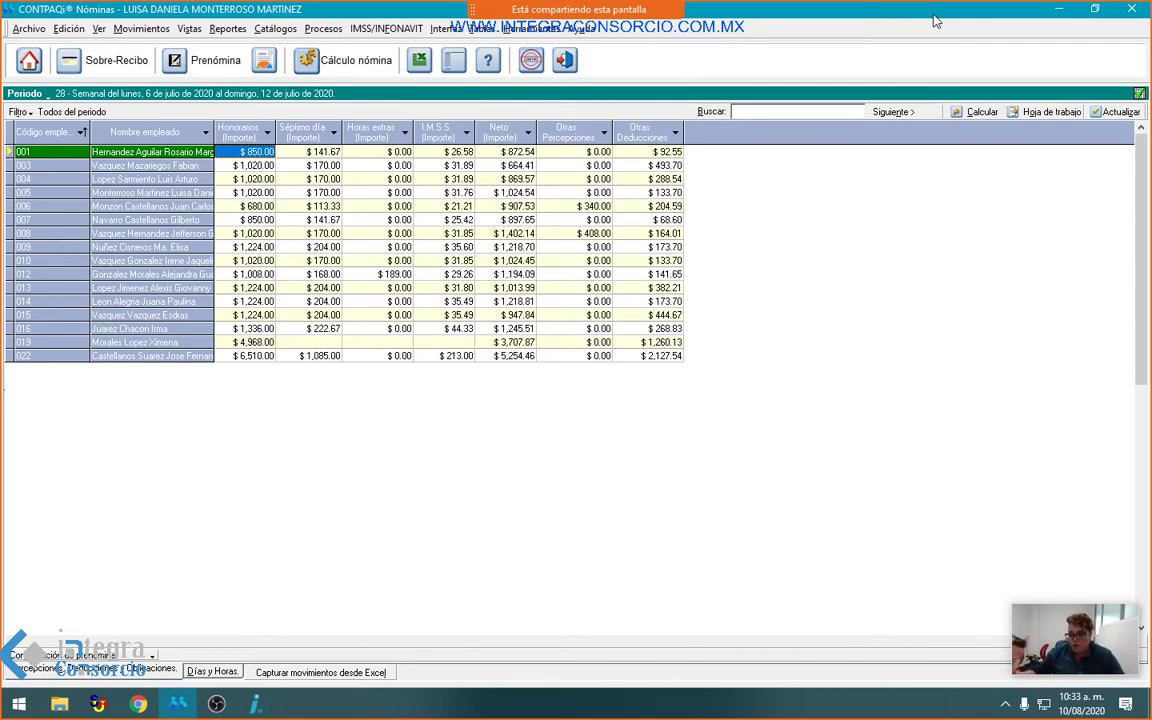
{"action": "mouse_move", "coordinate": [486, 8]}
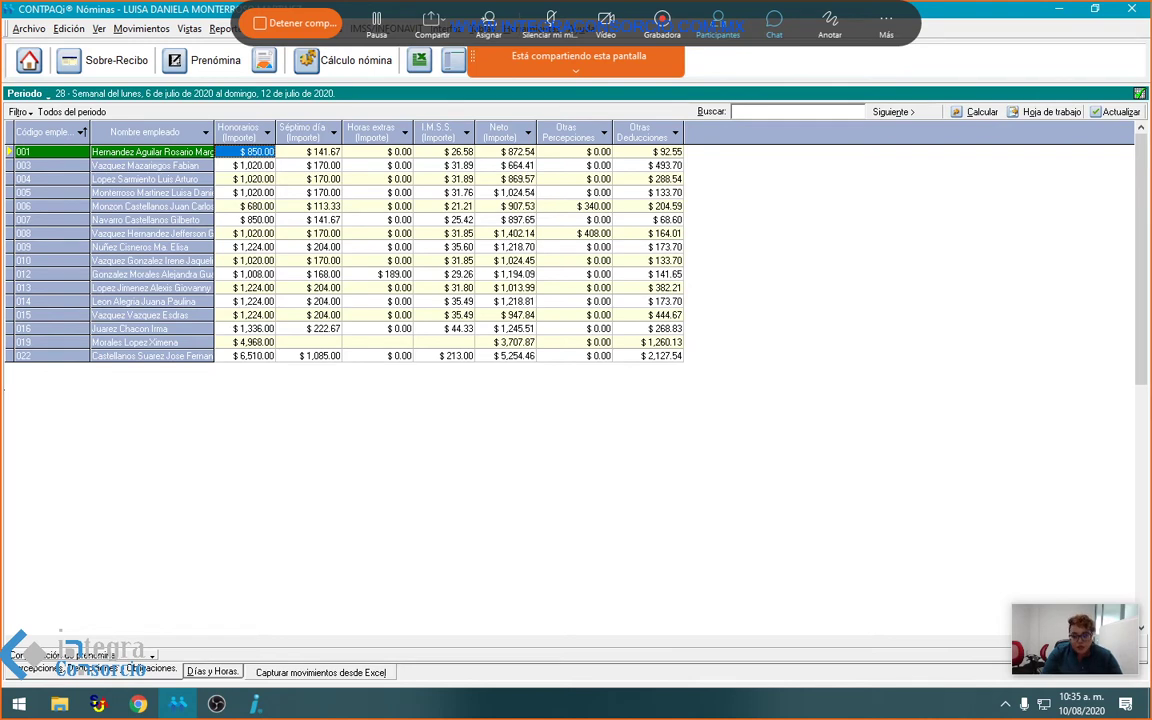
Step: Switch the period 28 prenómina to the Días y Horas per-day incidence grid
{"action": "left_click", "coordinate": [212, 672]}
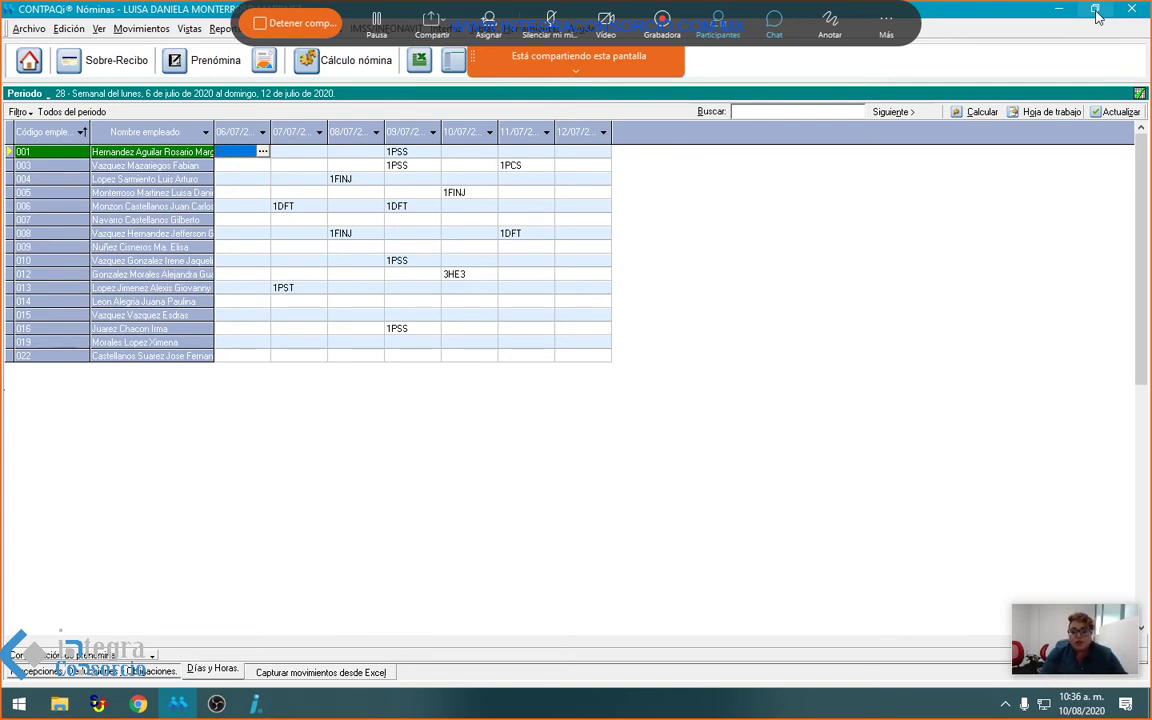
Step: Restore the window and open the Tipo de incidencia catalog at Accidente de trayecto
{"action": "left_click", "coordinate": [1095, 11]}
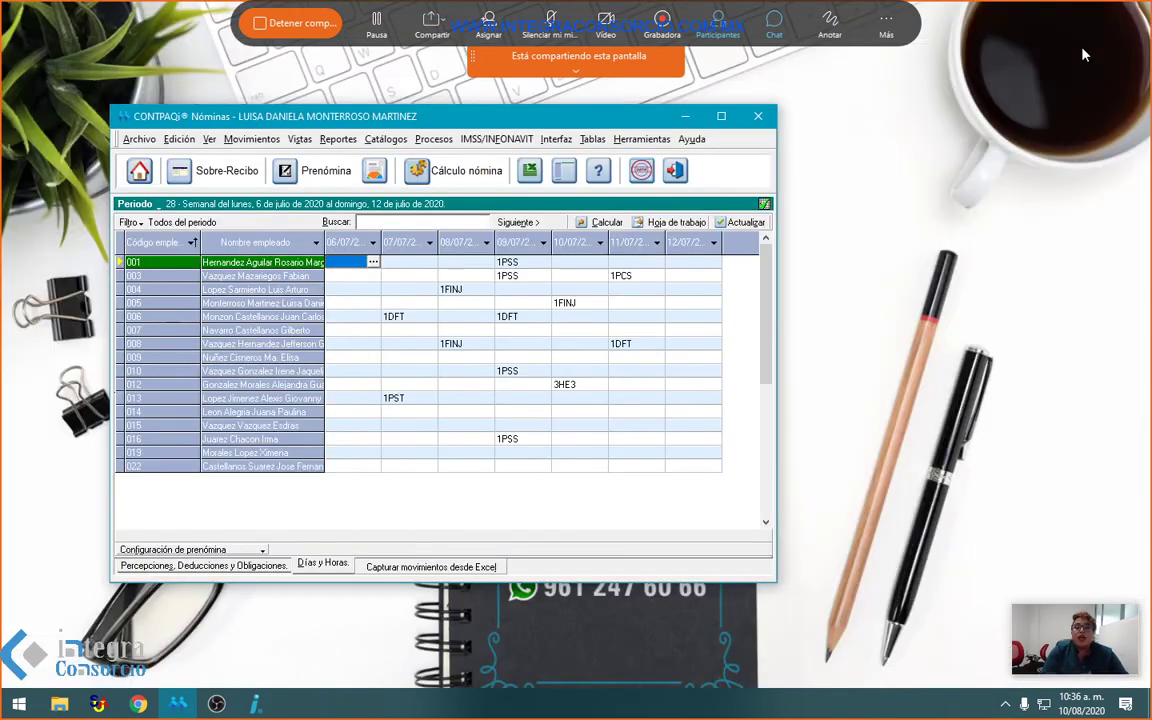
{"action": "left_click", "coordinate": [386, 139]}
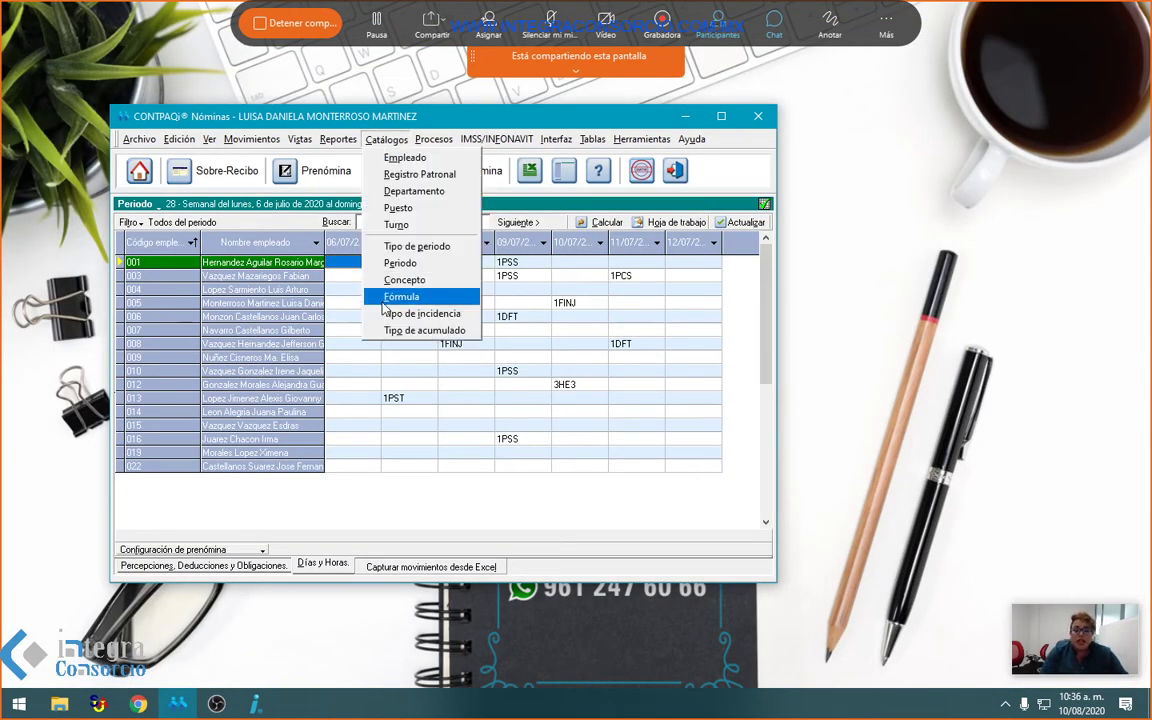
{"action": "left_click", "coordinate": [410, 314]}
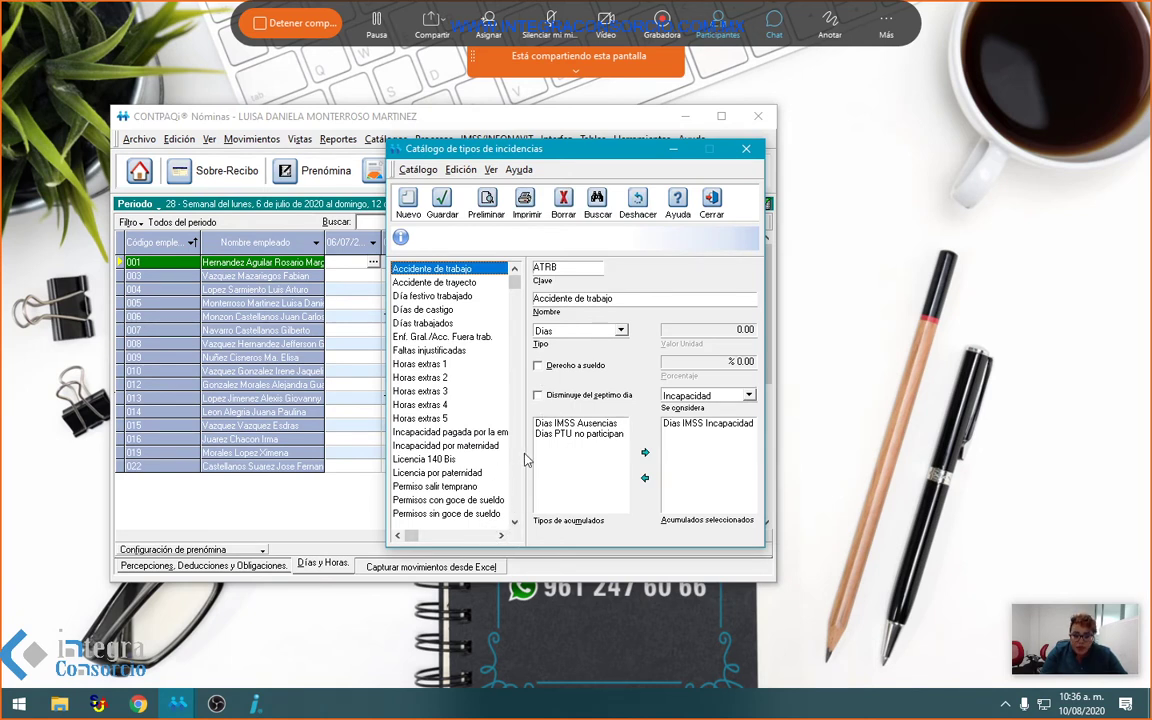
{"action": "left_click", "coordinate": [462, 283]}
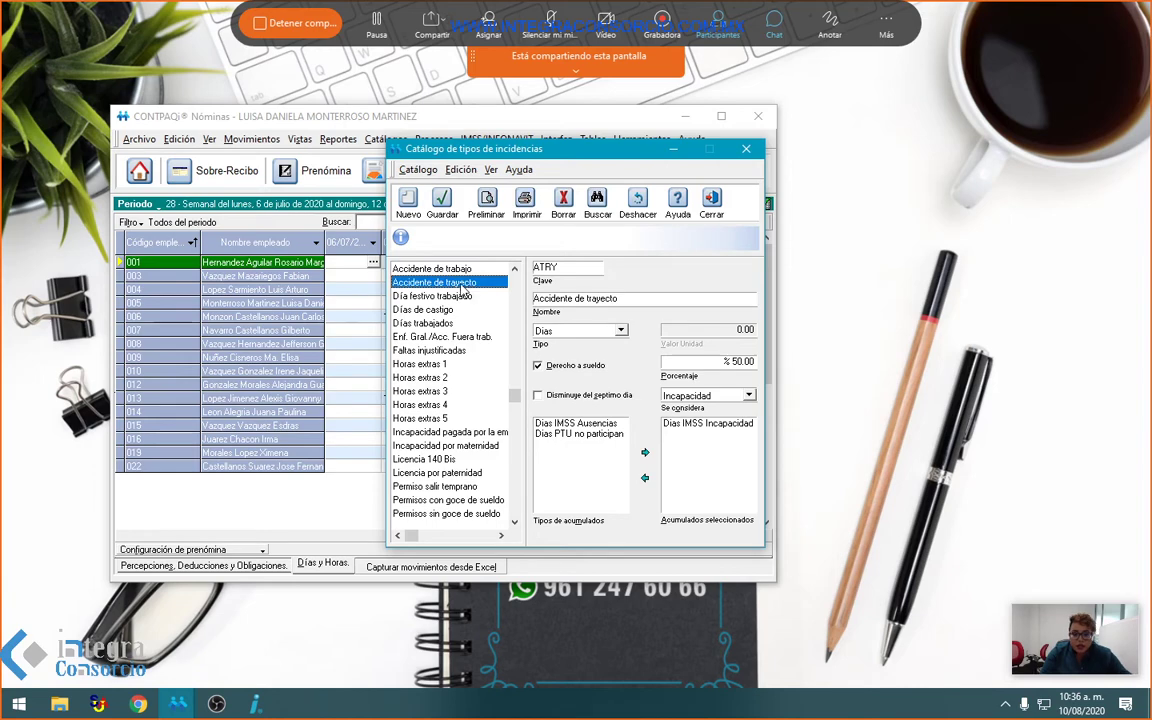
Step: Browse the overtime, Permisos sin goce de sueldo and Retardos entries, then close the catalog and maximize the window
{"action": "key", "text": "Down"}
{"action": "key", "text": "Down"}
{"action": "key", "text": "Down"}
{"action": "key", "text": "Down"}
{"action": "key", "text": "Down"}
{"action": "key", "text": "Down"}
{"action": "key", "text": "Down"}
{"action": "key", "text": "Down"}
{"action": "key", "text": "Down"}
{"action": "key", "text": "Down"}
{"action": "key", "text": "Down"}
{"action": "key", "text": "Down"}
{"action": "key", "text": "Down"}
{"action": "key", "text": "Down"}
{"action": "key", "text": "Down"}
{"action": "key", "text": "Down"}
{"action": "key", "text": "Down"}
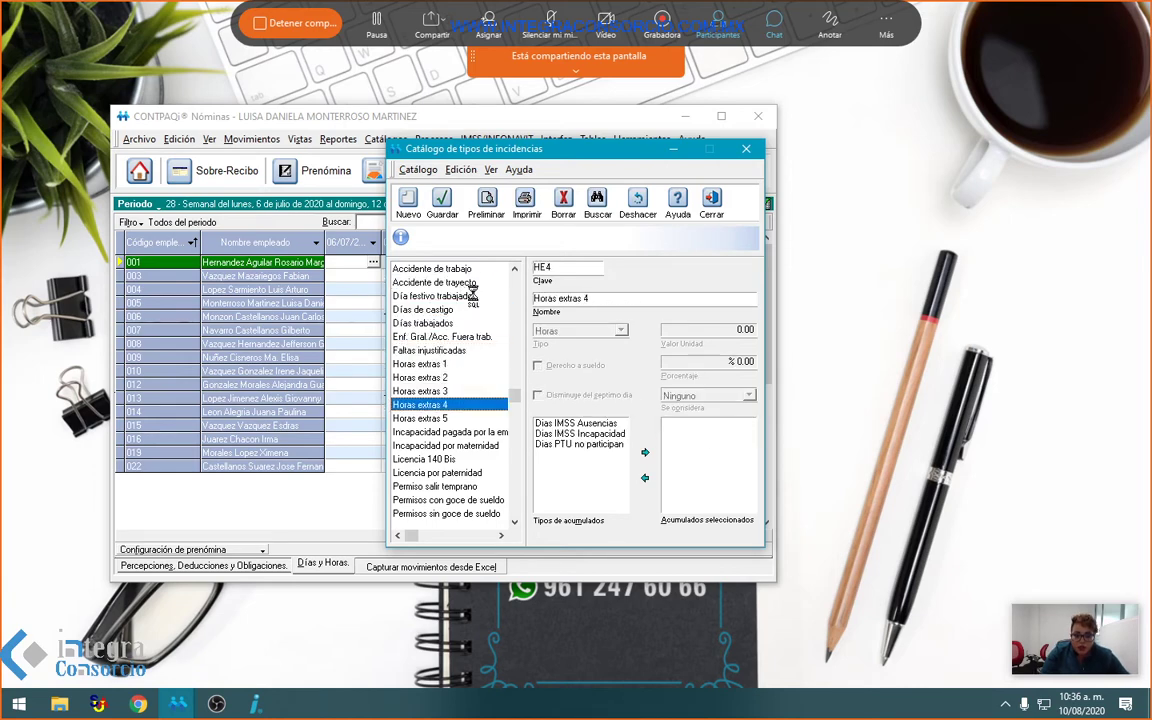
{"action": "key", "text": "Down"}
{"action": "key", "text": "Down"}
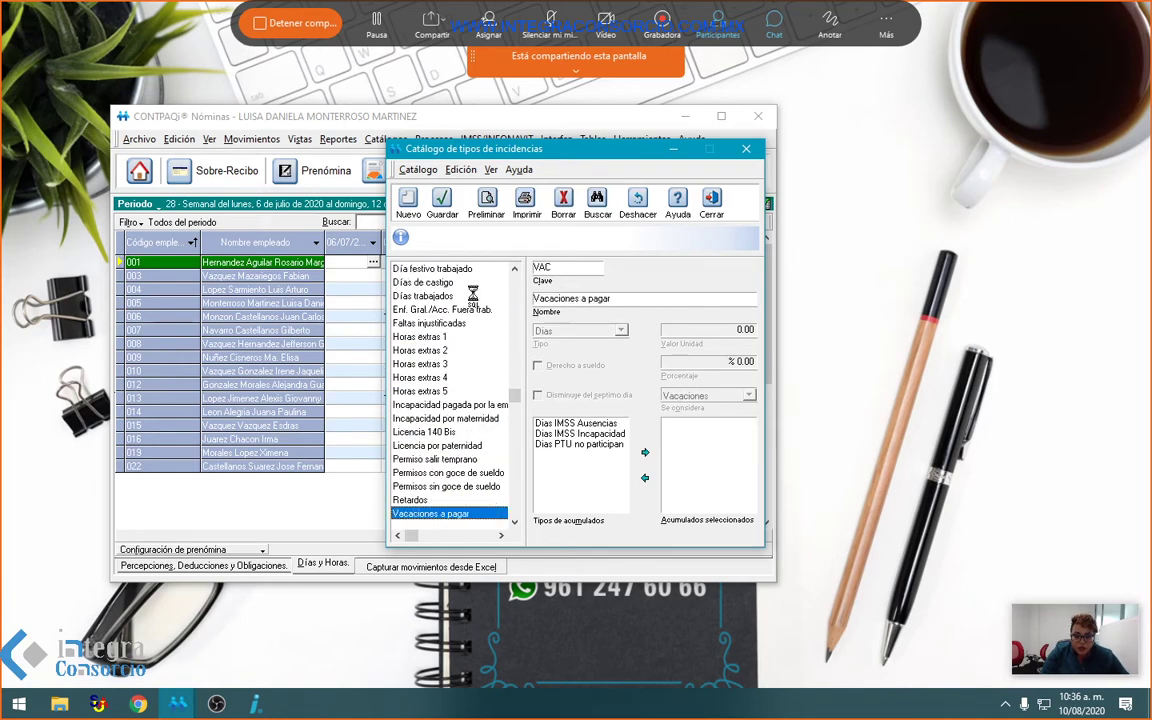
{"action": "key", "text": "Up"}
{"action": "key", "text": "Up"}
{"action": "key", "text": "Up"}
{"action": "key", "text": "Up"}
{"action": "key", "text": "Up"}
{"action": "key", "text": "Up"}
{"action": "key", "text": "Up"}
{"action": "key", "text": "Up"}
{"action": "key", "text": "Up"}
{"action": "key", "text": "Up"}
{"action": "key", "text": "Up"}
{"action": "key", "text": "Up"}
{"action": "key", "text": "Up"}
{"action": "key", "text": "Up"}
{"action": "key", "text": "Up"}
{"action": "key", "text": "Up"}
{"action": "key", "text": "Up"}
{"action": "key", "text": "Up"}
{"action": "key", "text": "Up"}
{"action": "key", "text": "Up"}
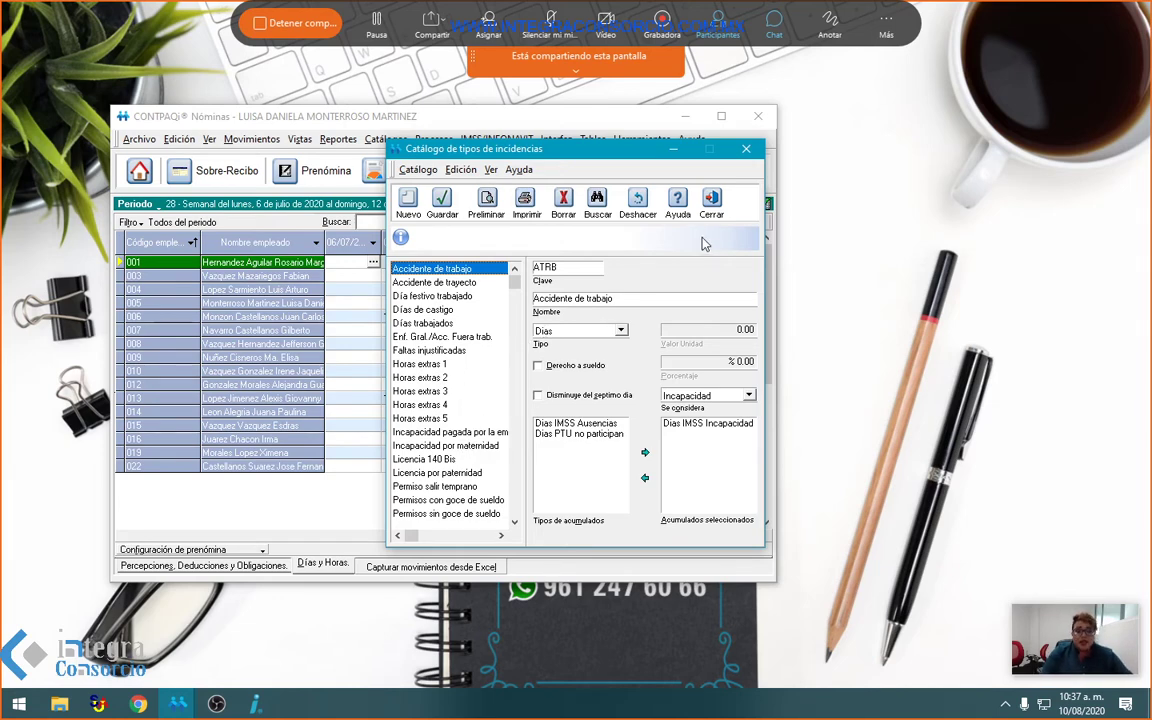
{"action": "left_click", "coordinate": [746, 149]}
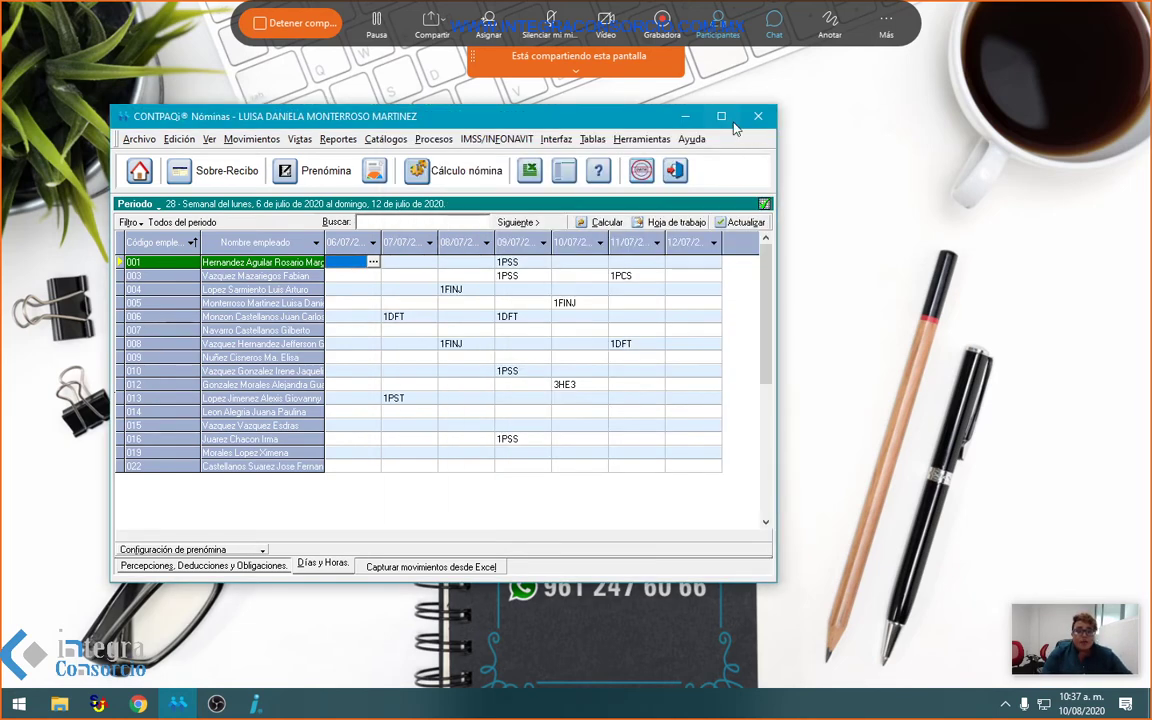
{"action": "double_click", "coordinate": [662, 117]}
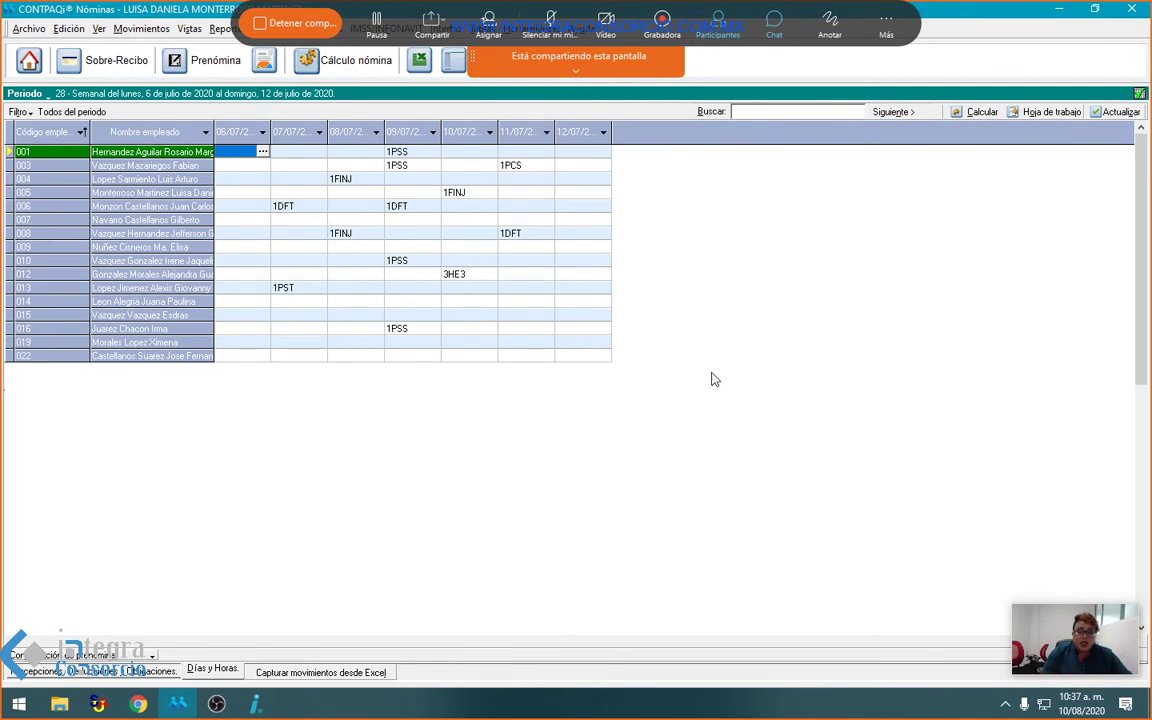
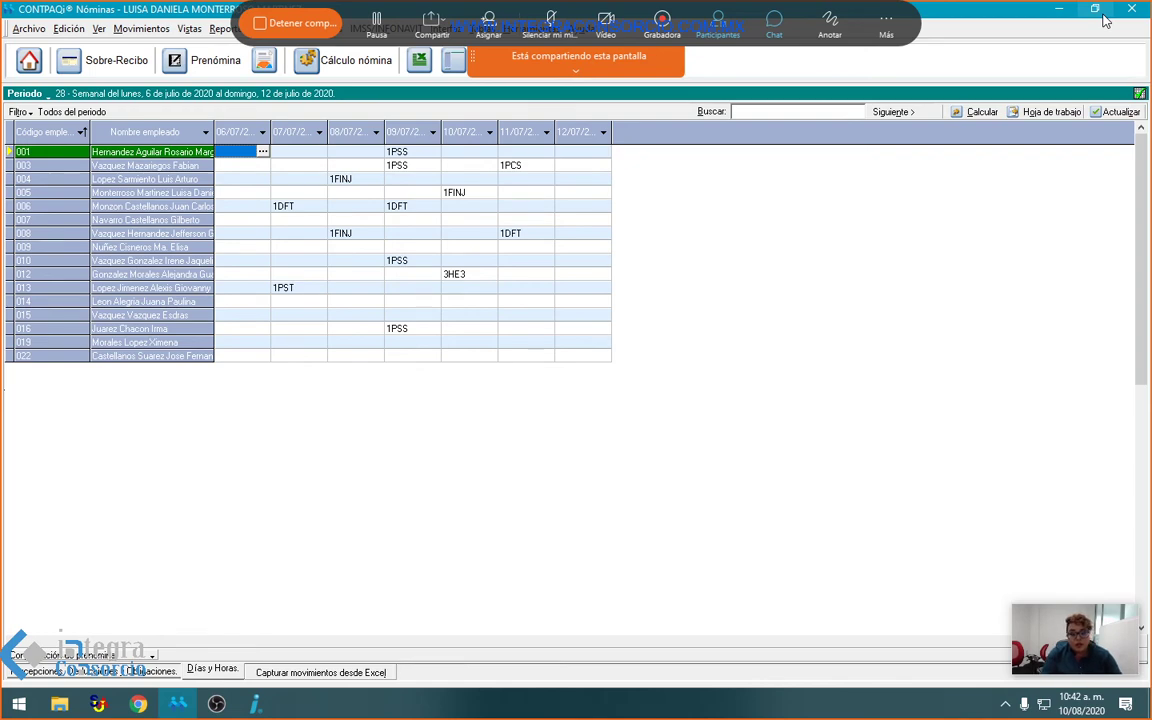
Step: Restart Webex sharing on Pantalla 2, showing the CONTPAQi Nube login page in a maximised Chrome
{"action": "left_click", "coordinate": [322, 33]}
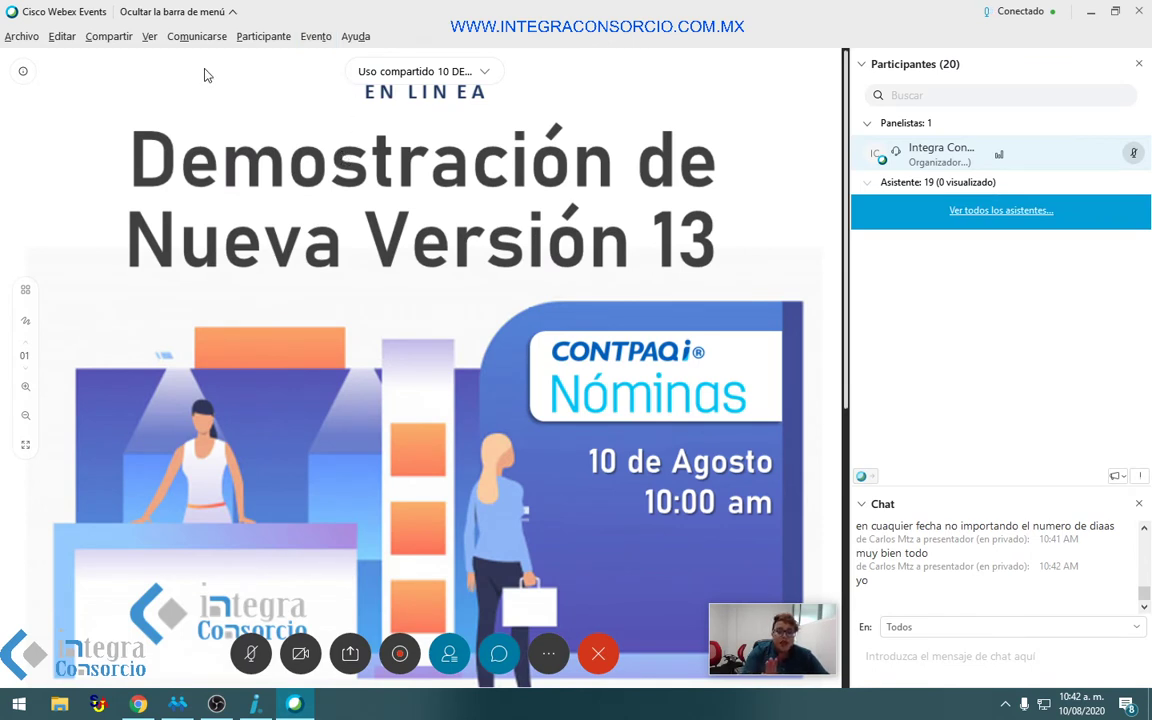
{"action": "left_click", "coordinate": [108, 36]}
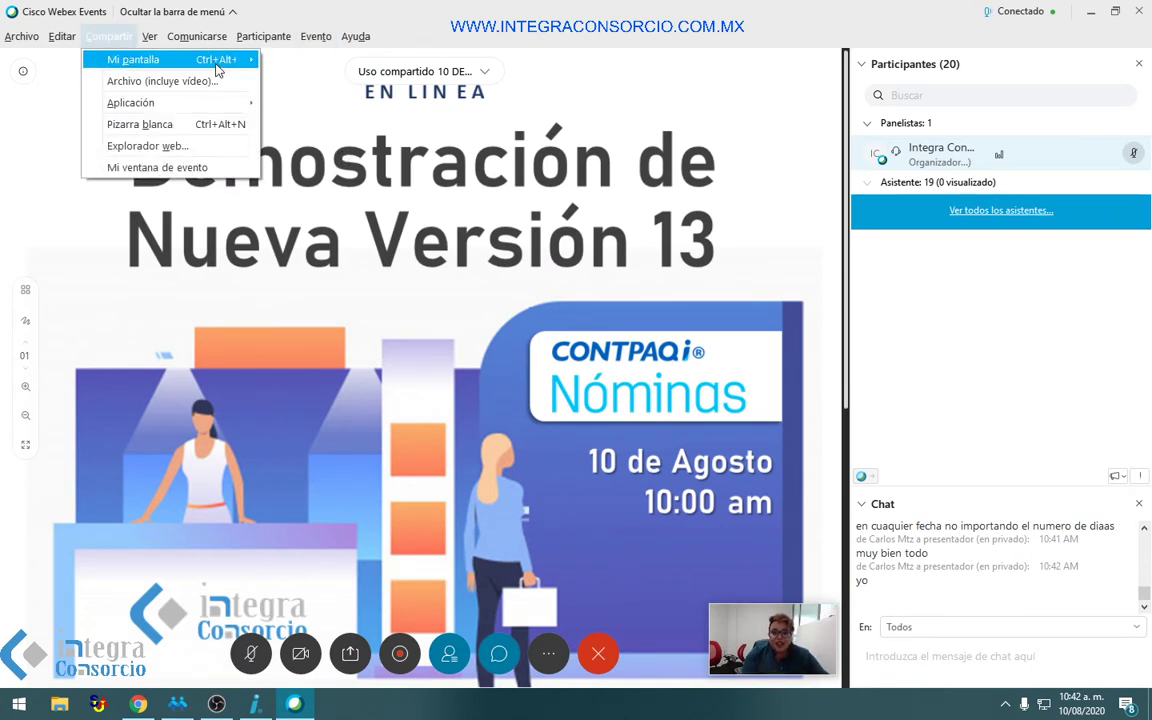
{"action": "mouse_move", "coordinate": [220, 60]}
{"action": "left_click", "coordinate": [300, 75]}
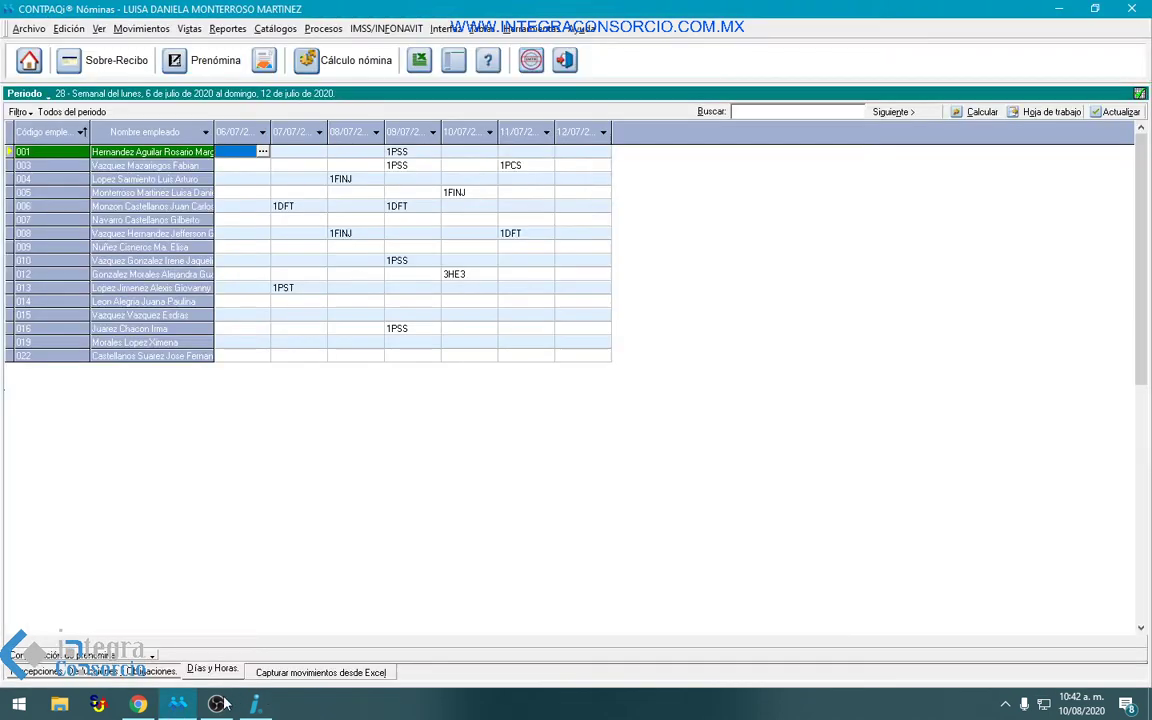
{"action": "left_click", "coordinate": [138, 704]}
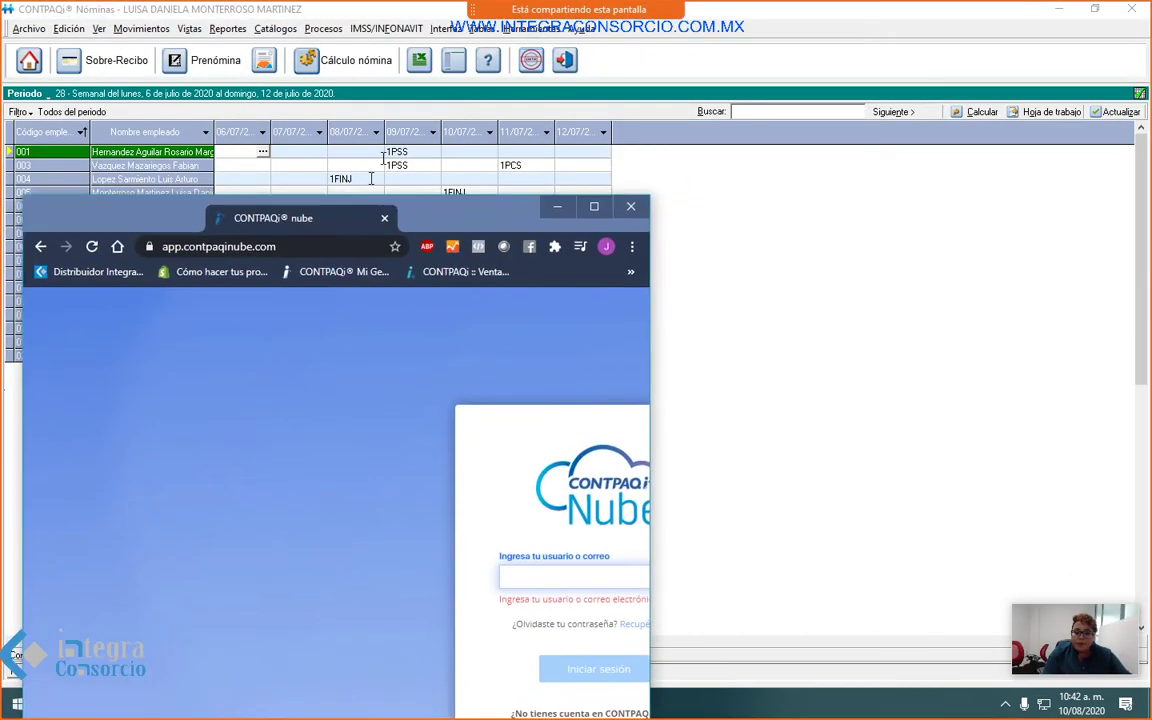
{"action": "left_click", "coordinate": [774, 22]}
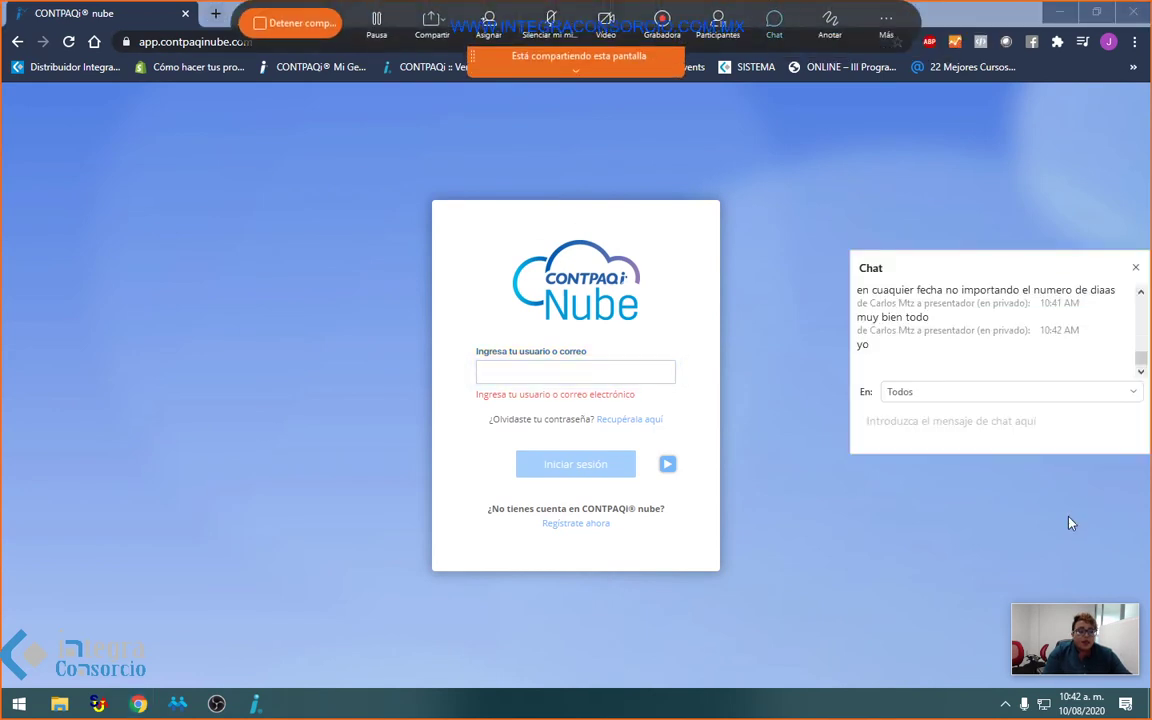
{"action": "left_click_drag", "start_coordinate": [1031, 288], "coordinate": [841, 386]}
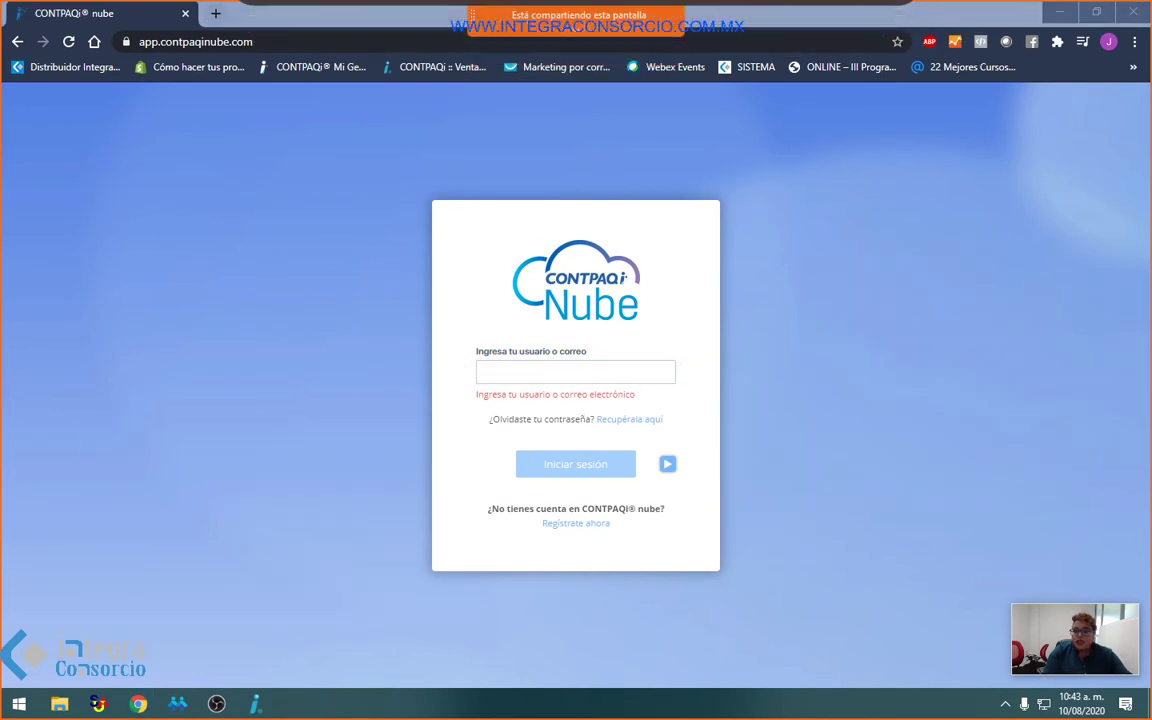
{"action": "mouse_move", "coordinate": [766, 10]}
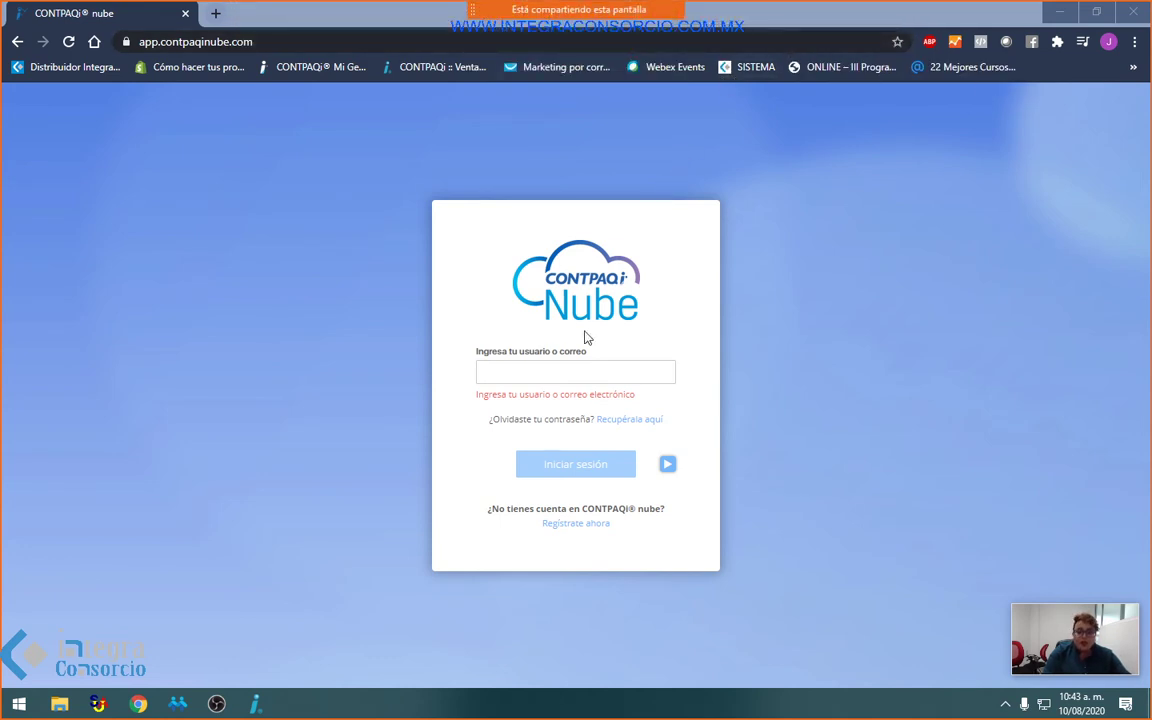
{"action": "left_click", "coordinate": [565, 373]}
{"action": "mouse_move", "coordinate": [718, 35]}
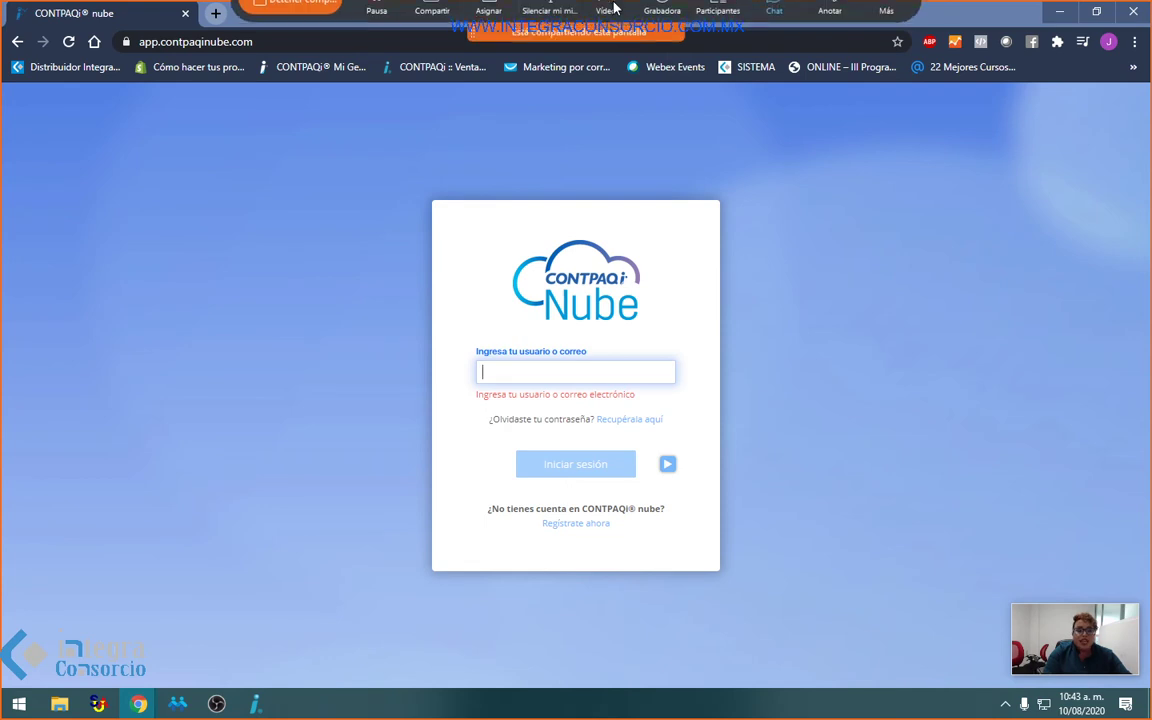
{"action": "left_click", "coordinate": [718, 35]}
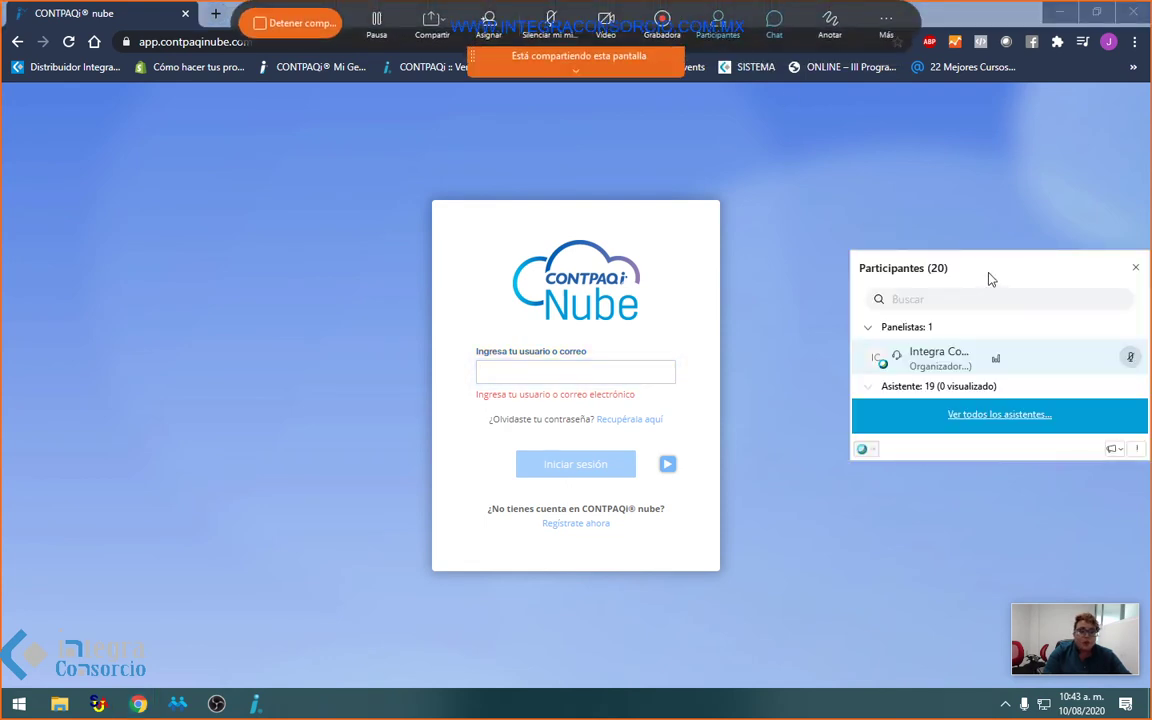
{"action": "left_click", "coordinate": [1133, 265]}
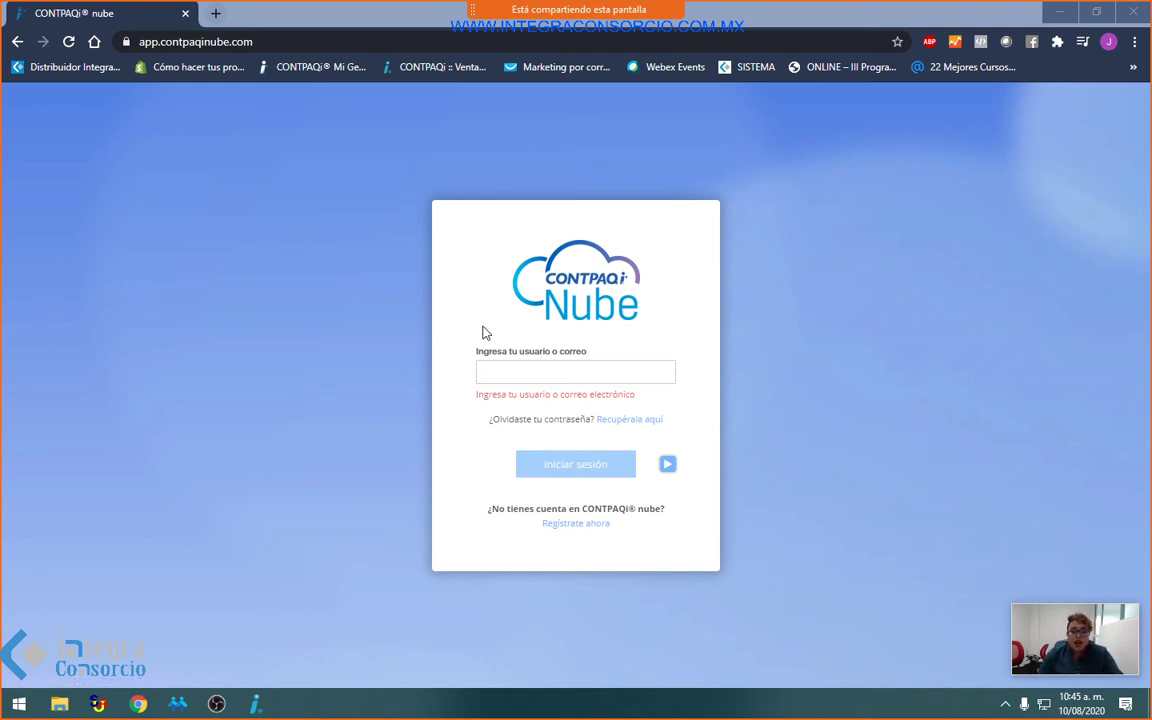
{"action": "left_click", "coordinate": [514, 373]}
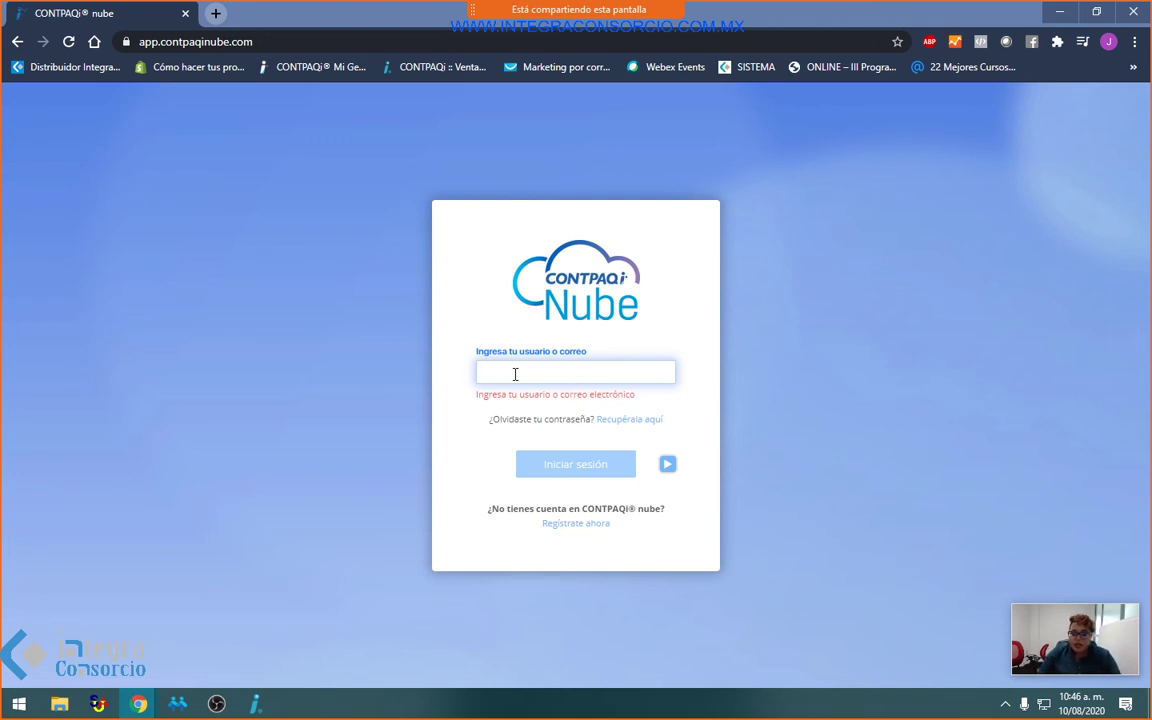
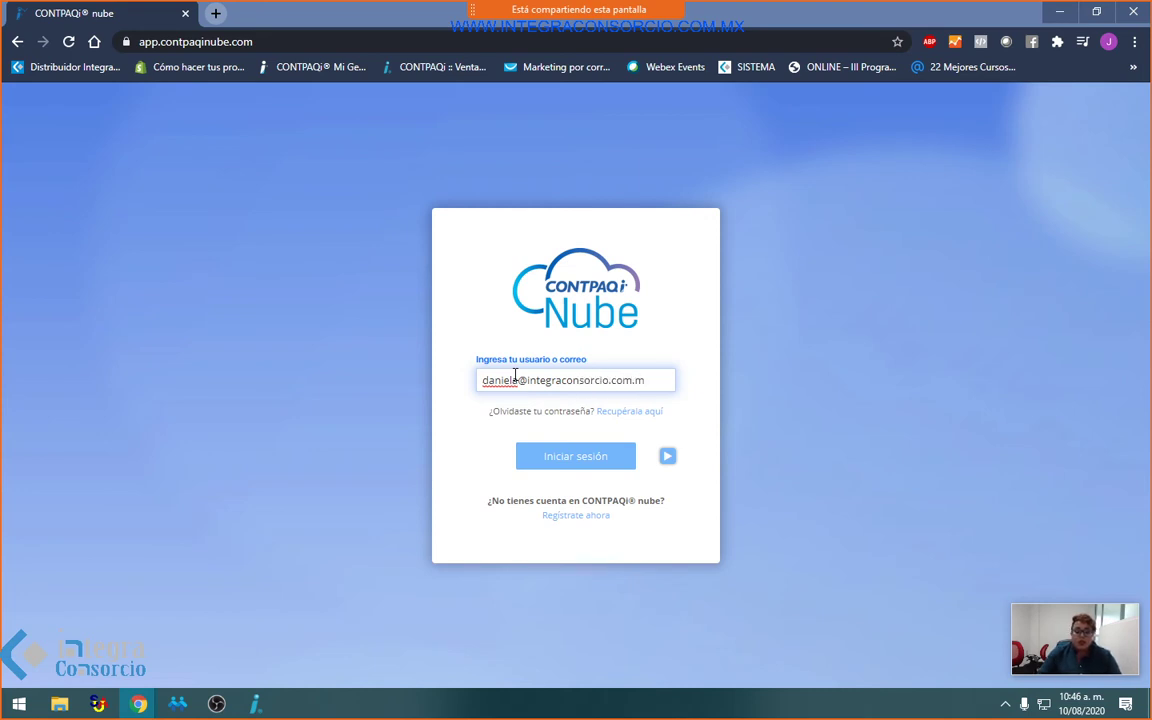
Step: Sign in to CONTPAQi Nube with the user's e-mail, correcting a typo, and the account password
{"action": "key", "text": "Return"}
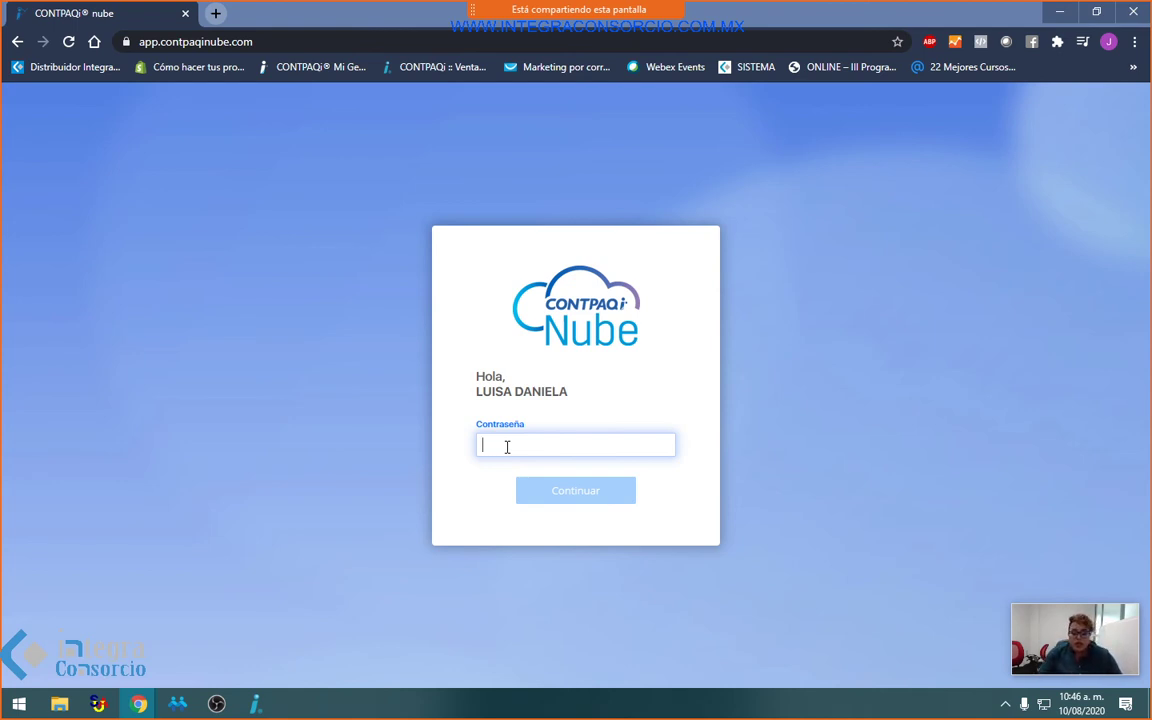
{"action": "type", "text": "•••••••"}
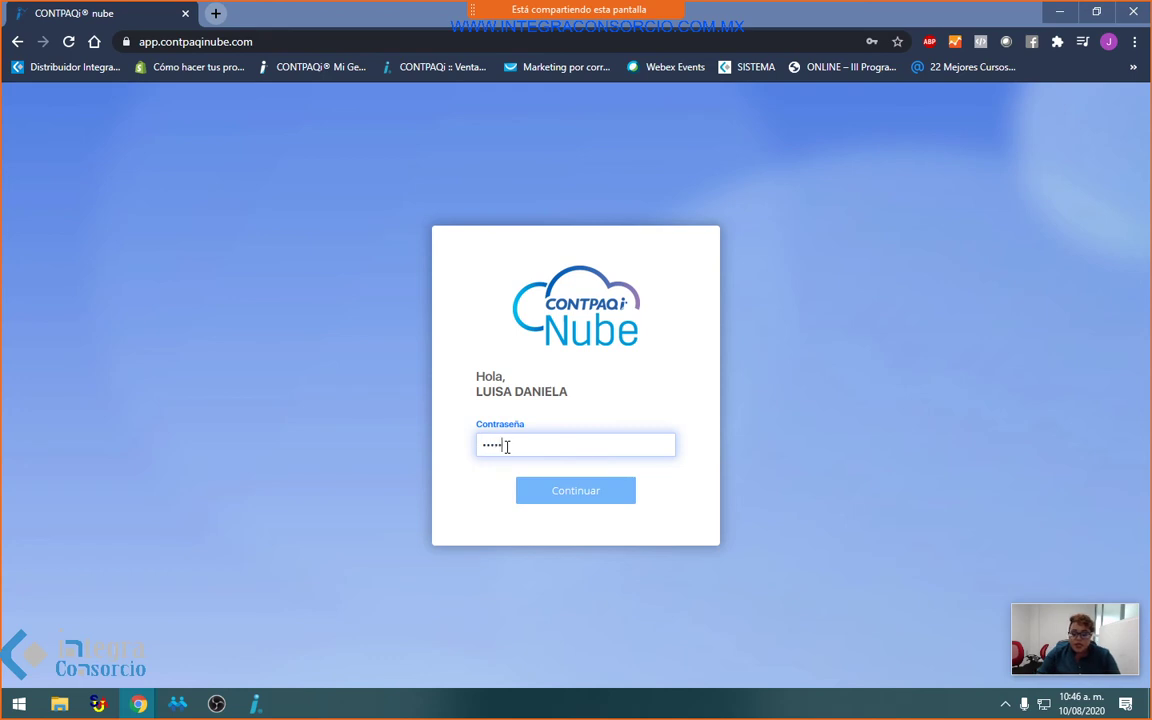
{"action": "type", "text": "••"}
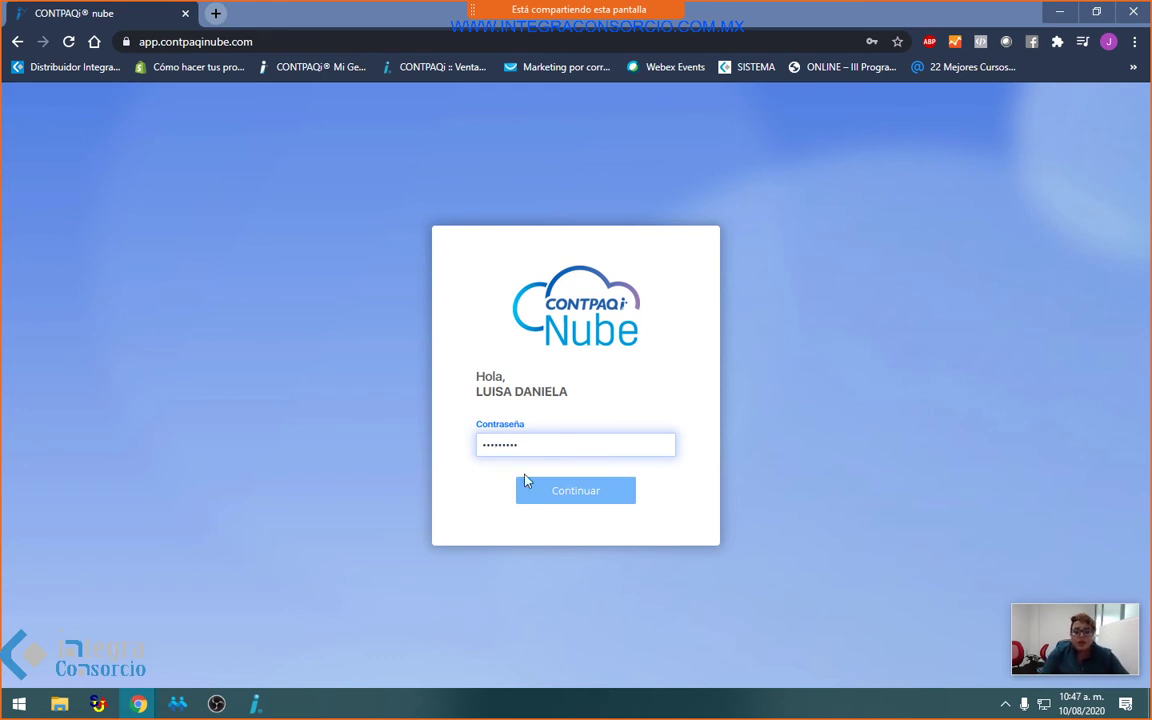
{"action": "left_click", "coordinate": [612, 498]}
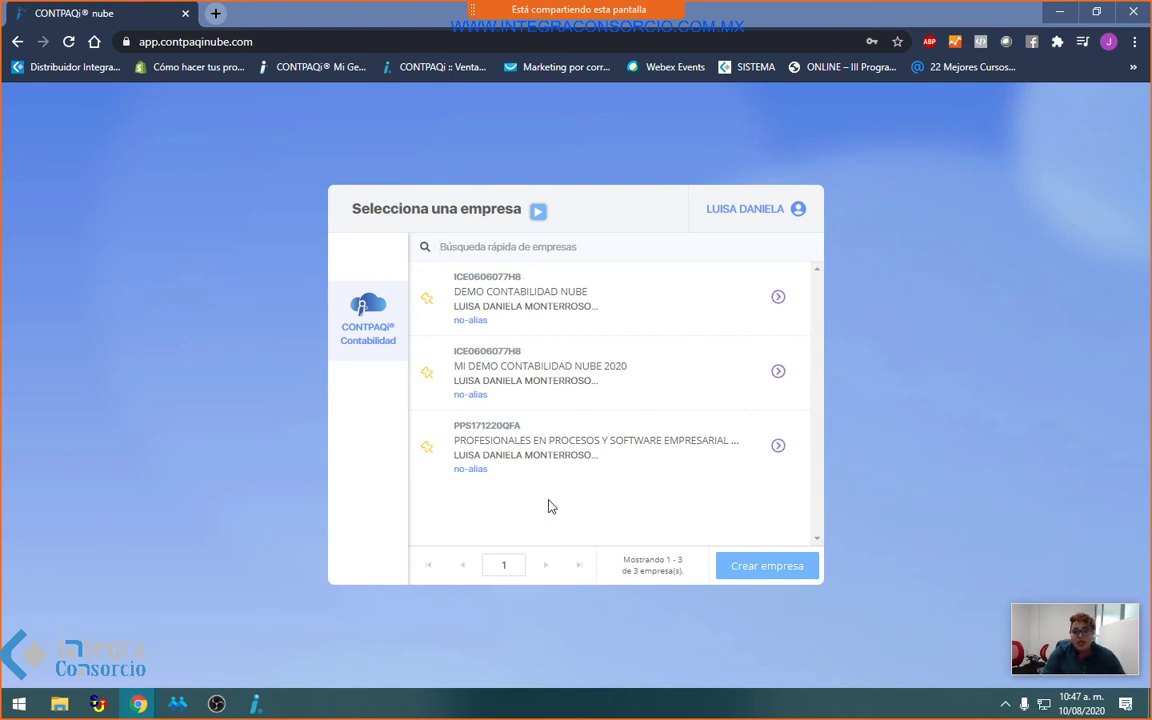
Step: Open MI DEMO CONTABILIDAD NUBE 2020, check its póliza notifications, and show the utility tasks
{"action": "left_click", "coordinate": [778, 373]}
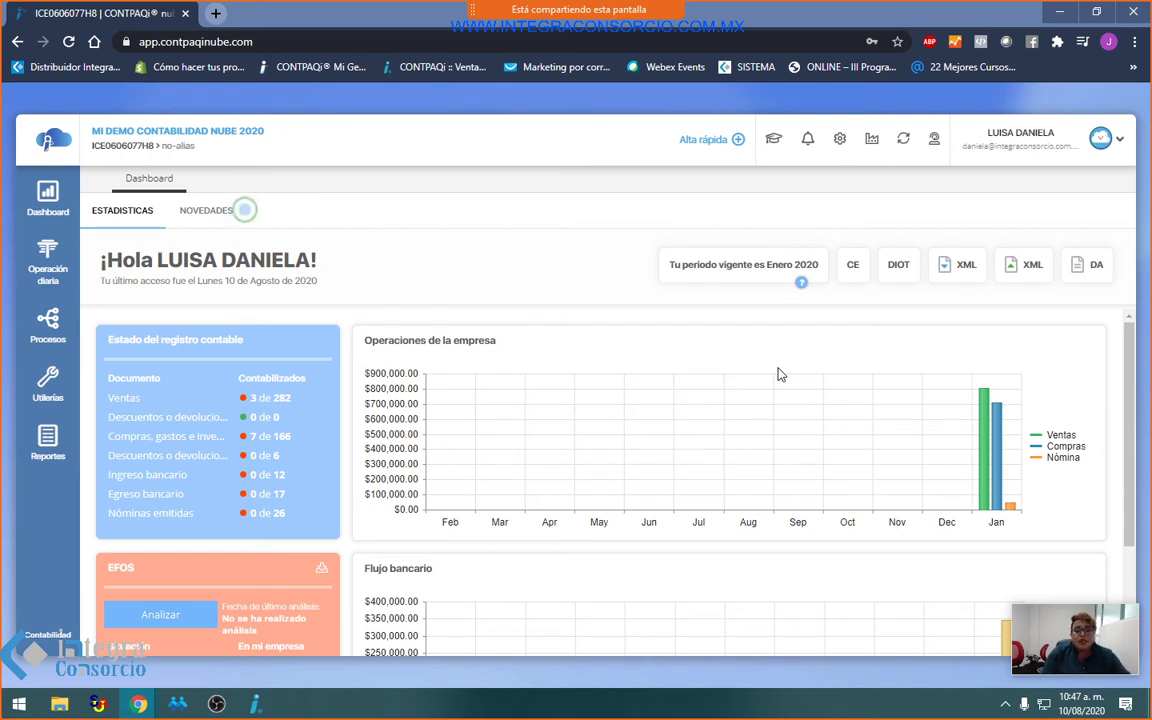
{"action": "left_click", "coordinate": [811, 140]}
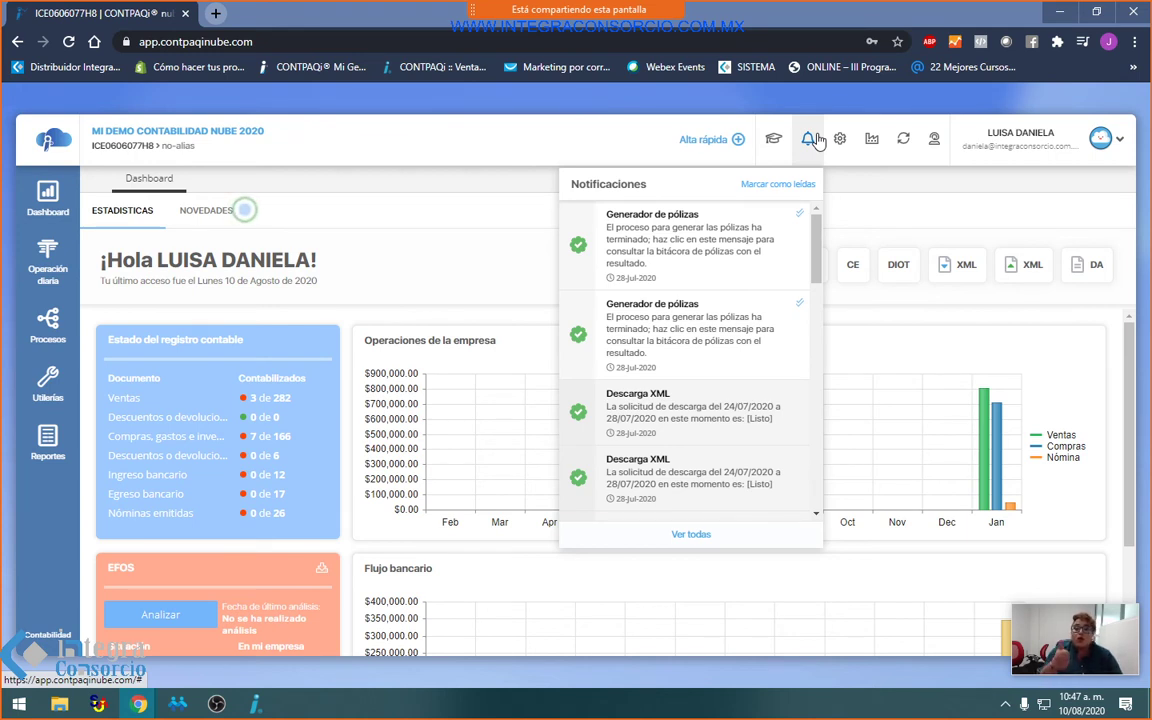
{"action": "left_click", "coordinate": [40, 400]}
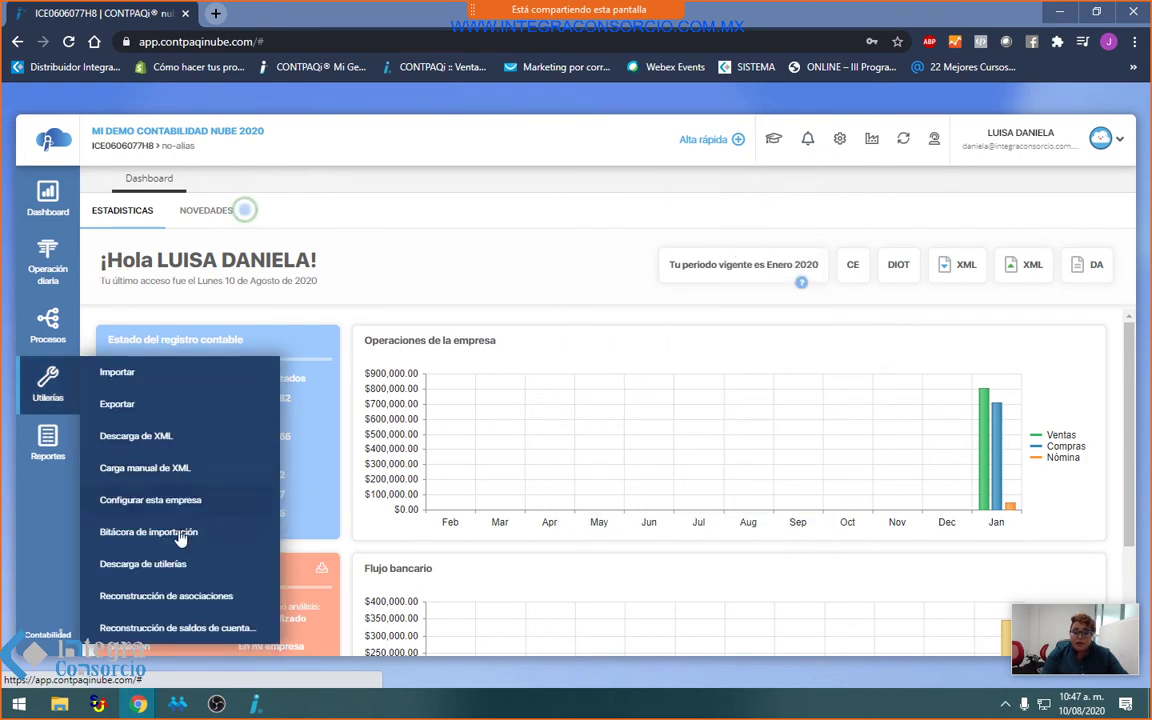
Step: Browse the Descarga de XML Peticiones realizadas table, then return to the Enero 2020 dashboard statistics
{"action": "left_click", "coordinate": [150, 438]}
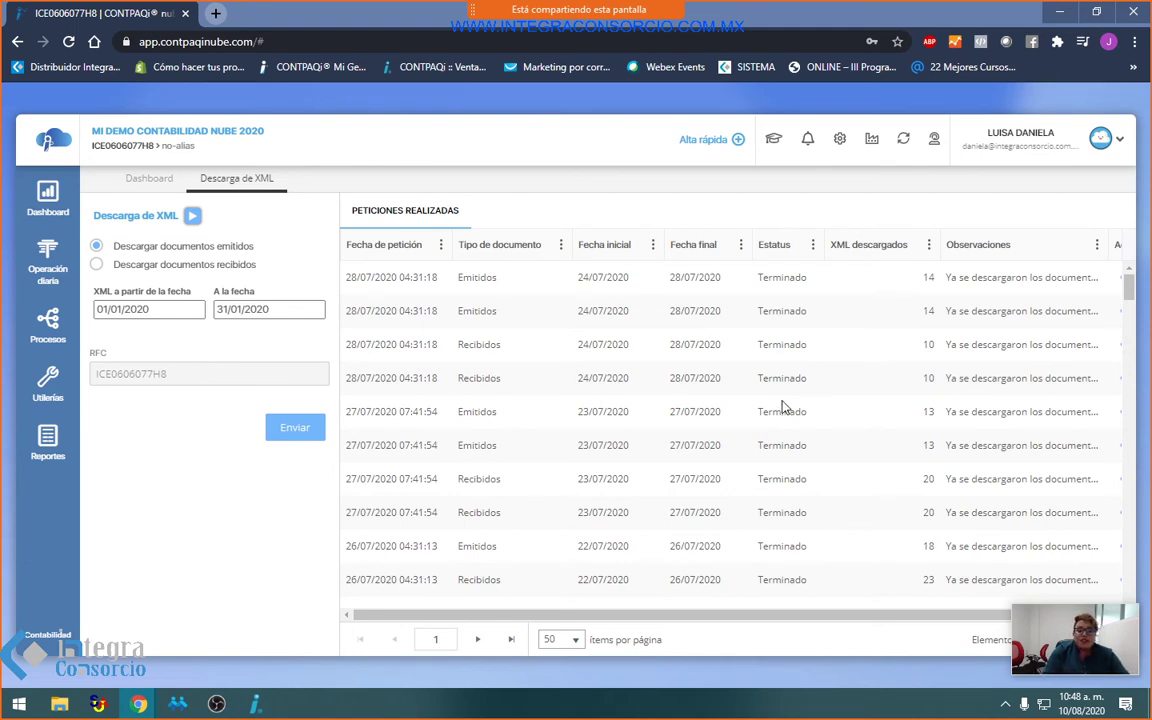
{"action": "scroll", "coordinate": [800, 450], "scroll_direction": "down", "scroll_amount": 3}
{"action": "scroll", "coordinate": [812, 477], "scroll_direction": "up", "scroll_amount": 3}
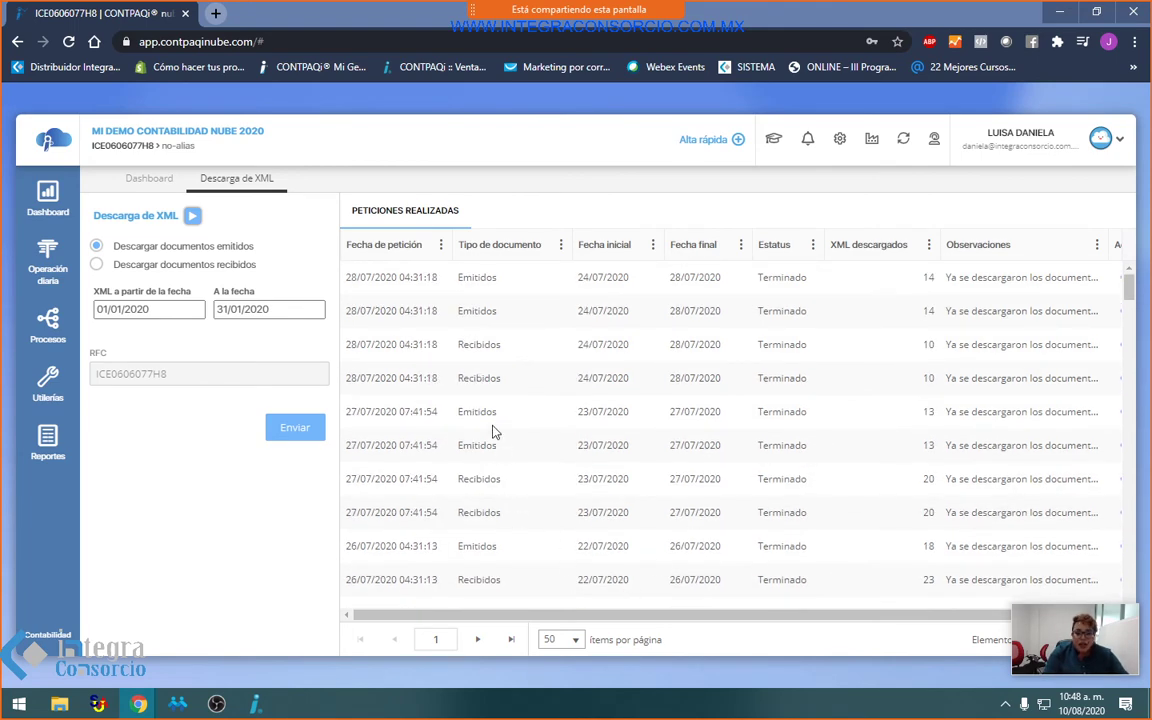
{"action": "scroll", "coordinate": [509, 540], "scroll_direction": "down", "scroll_amount": 5}
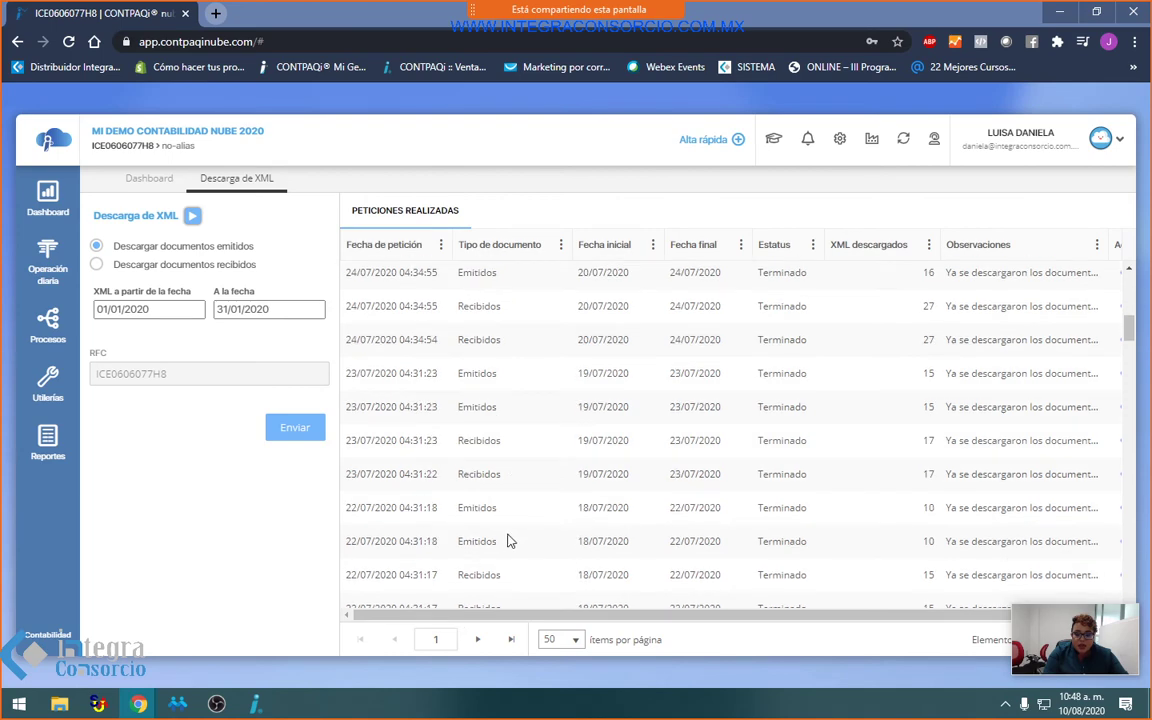
{"action": "left_click_drag", "start_coordinate": [541, 620], "coordinate": [756, 633]}
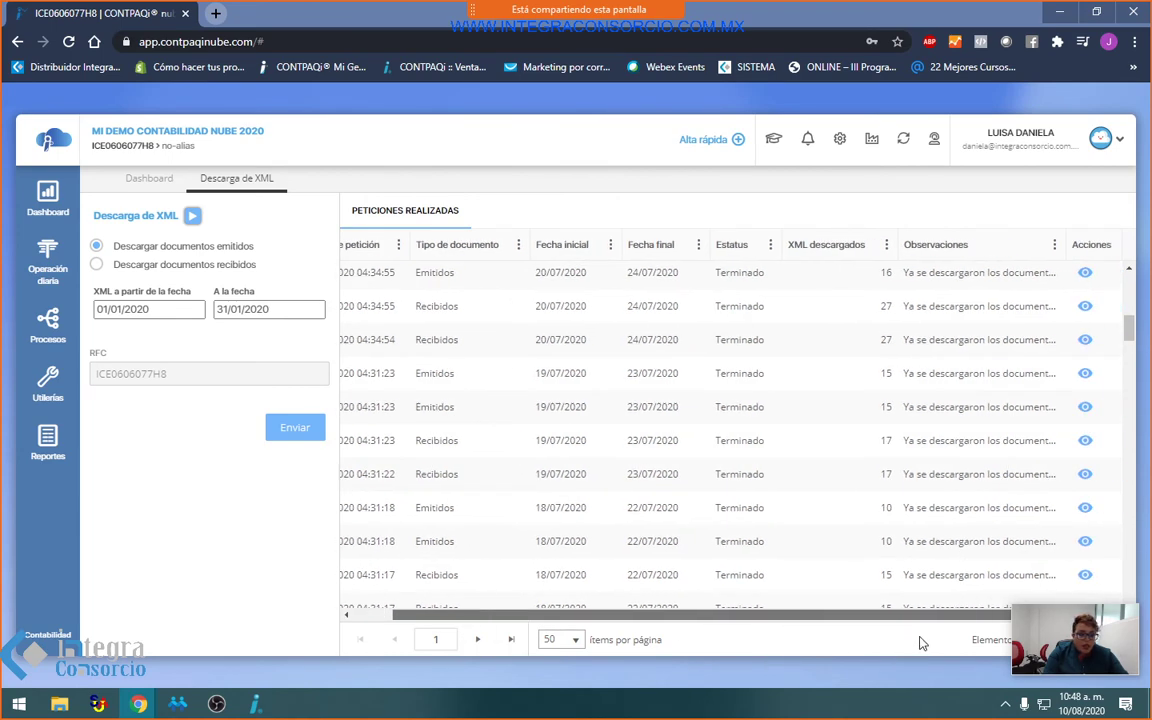
{"action": "scroll", "coordinate": [730, 470], "scroll_direction": "down", "scroll_amount": 5}
{"action": "scroll", "coordinate": [750, 515], "scroll_direction": "down", "scroll_amount": 15}
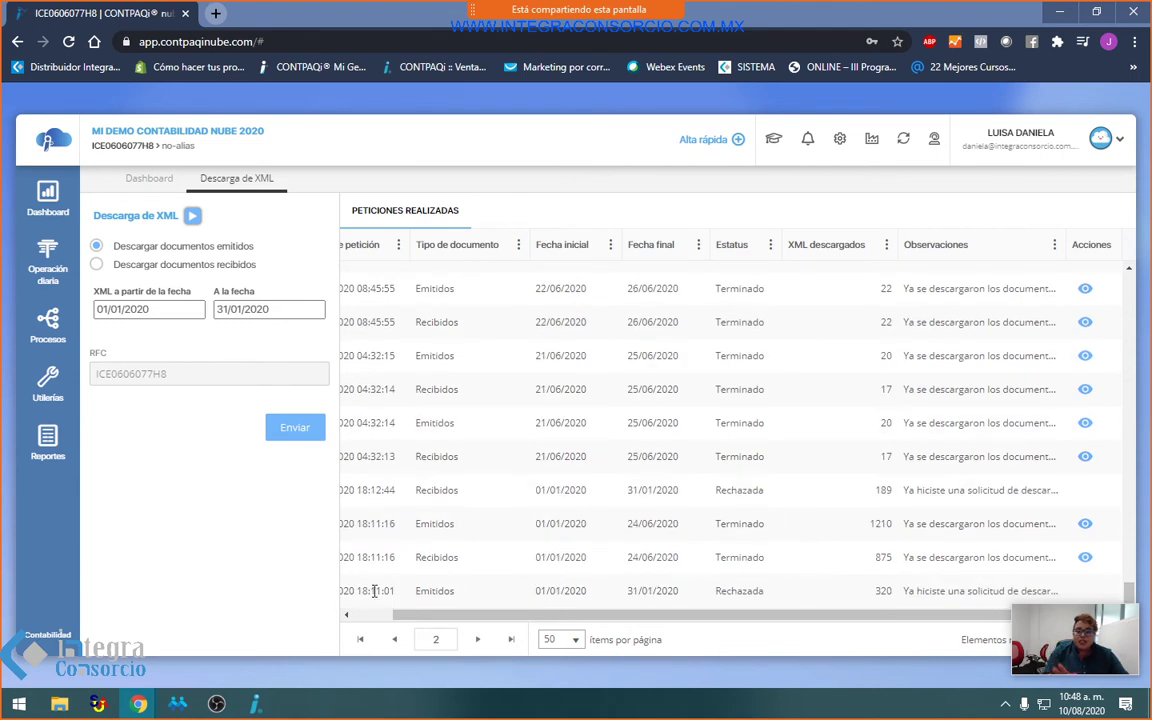
{"action": "scroll", "coordinate": [398, 455], "scroll_direction": "up", "scroll_amount": 2}
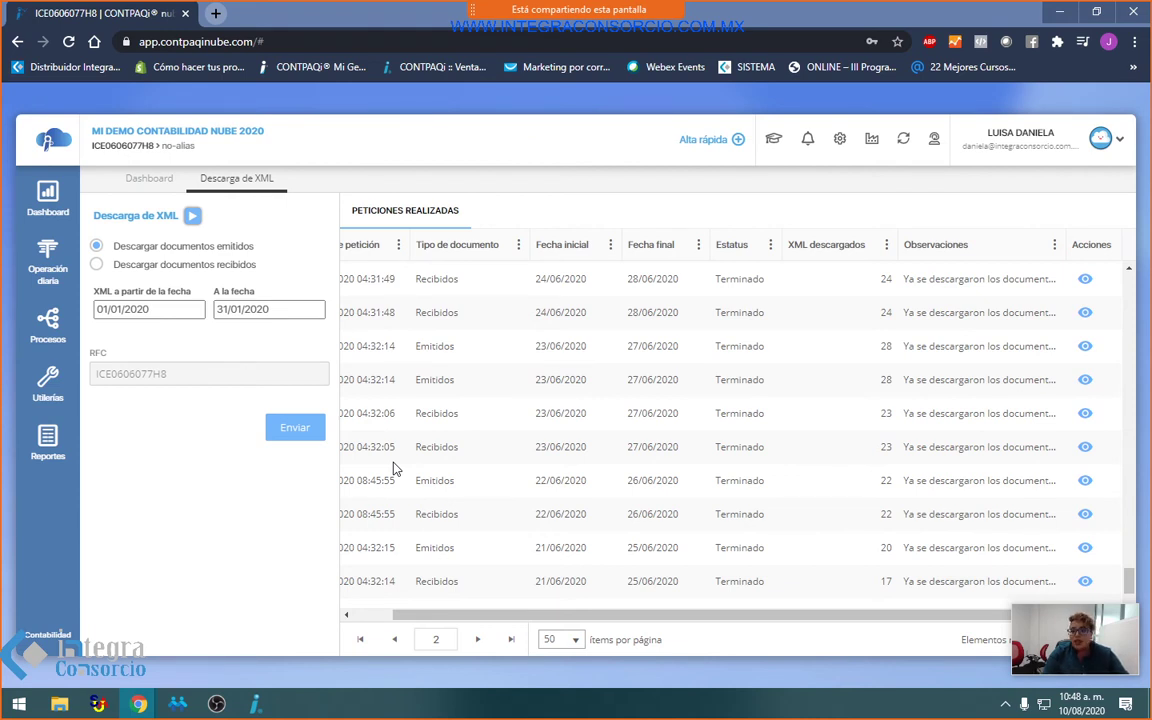
{"action": "scroll", "coordinate": [395, 468], "scroll_direction": "up", "scroll_amount": 1}
{"action": "scroll", "coordinate": [397, 468], "scroll_direction": "down", "scroll_amount": 3}
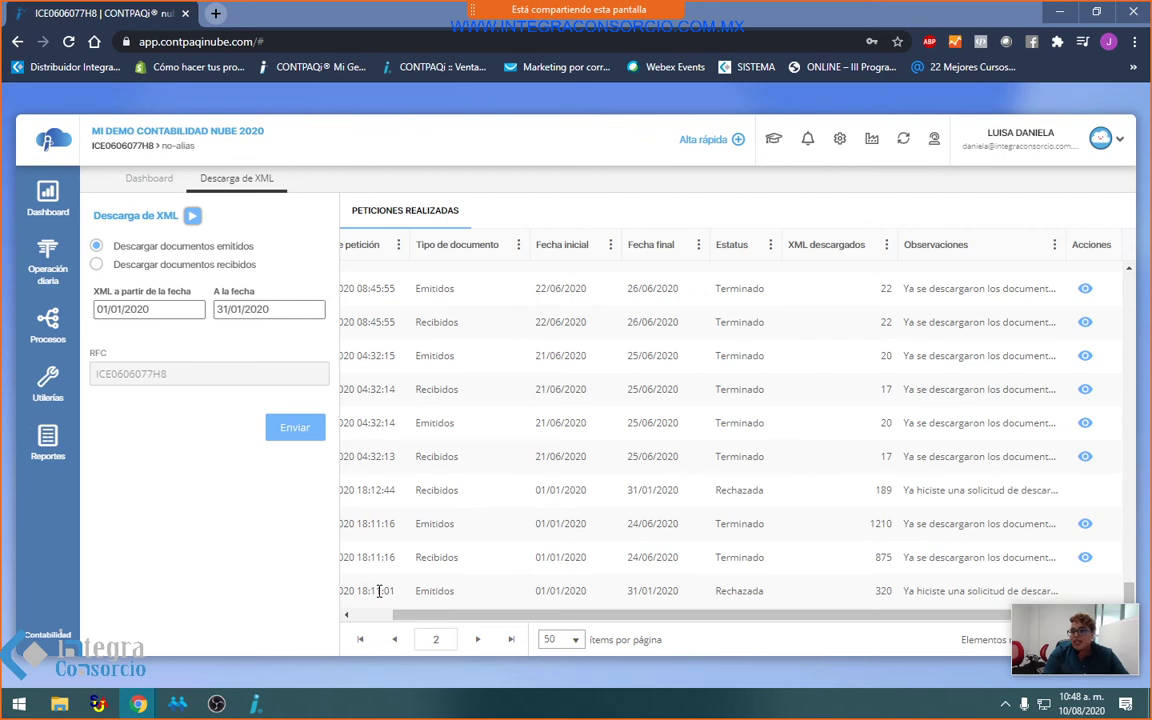
{"action": "scroll", "coordinate": [385, 593], "scroll_direction": "up", "scroll_amount": 5}
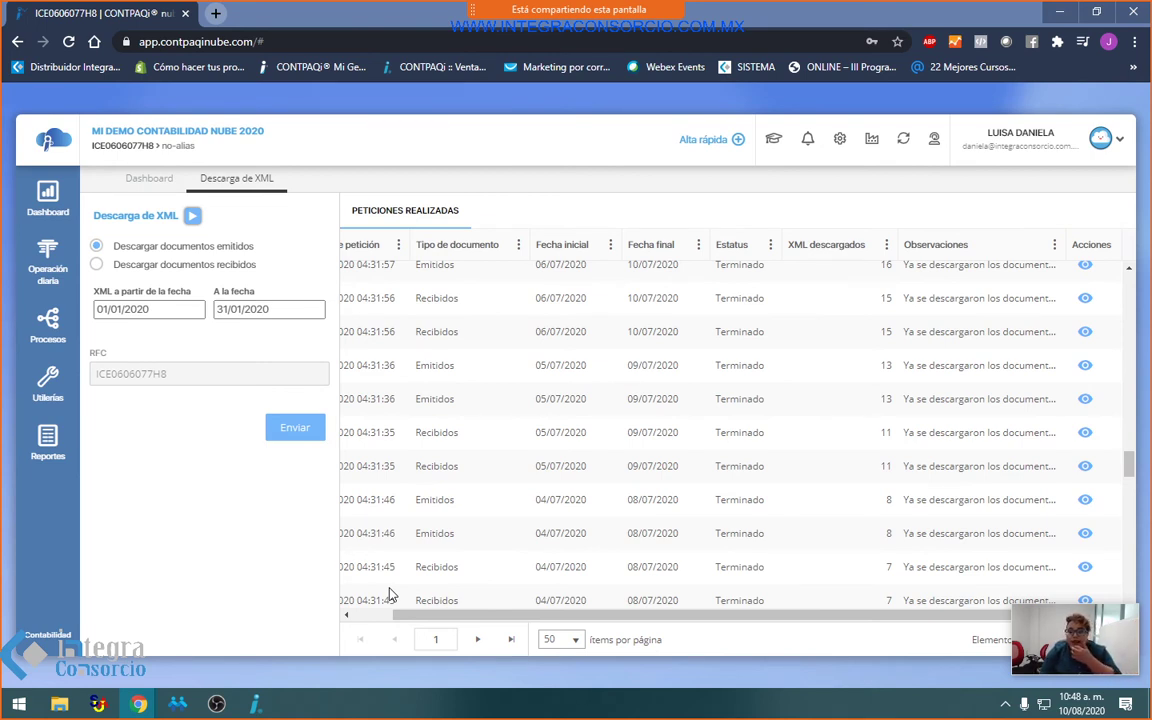
{"action": "scroll", "coordinate": [681, 429], "scroll_direction": "up", "scroll_amount": 5}
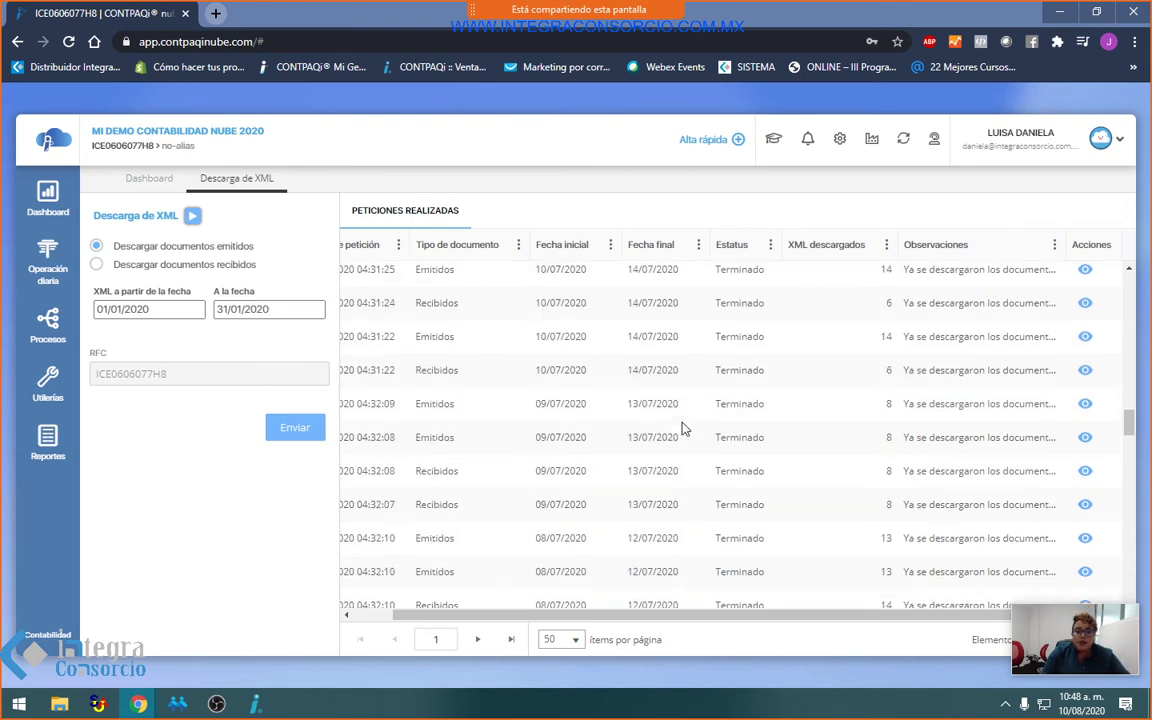
{"action": "scroll", "coordinate": [678, 428], "scroll_direction": "up", "scroll_amount": 5}
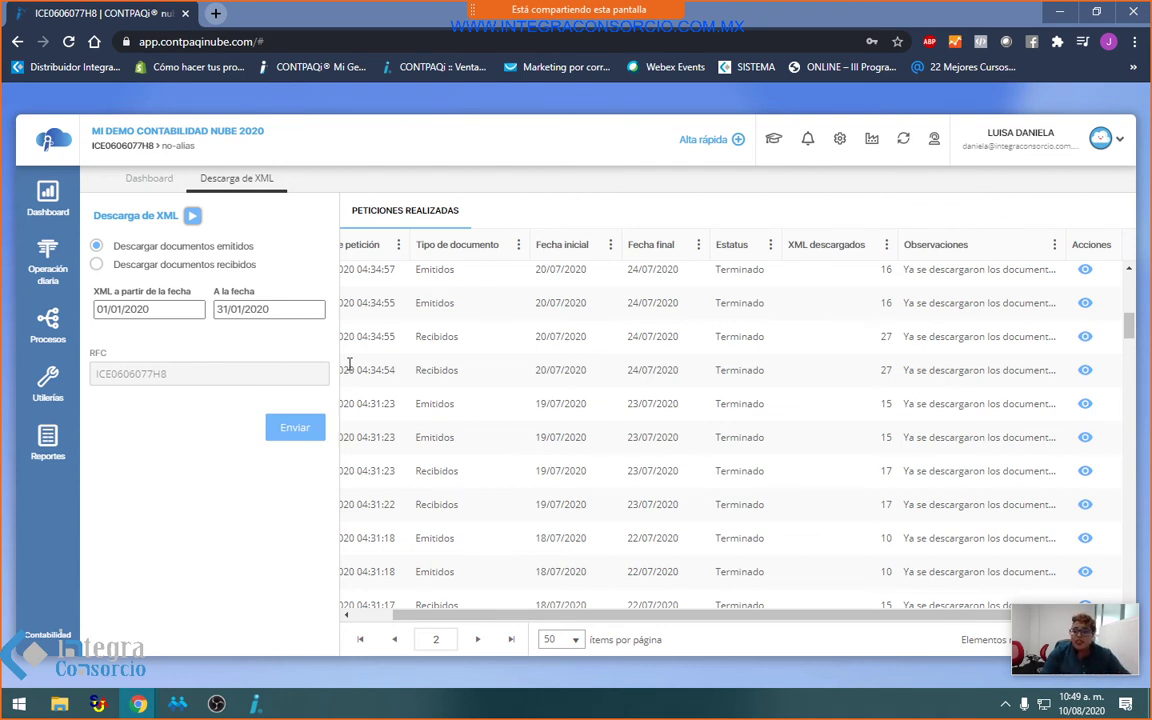
{"action": "left_click", "coordinate": [46, 205]}
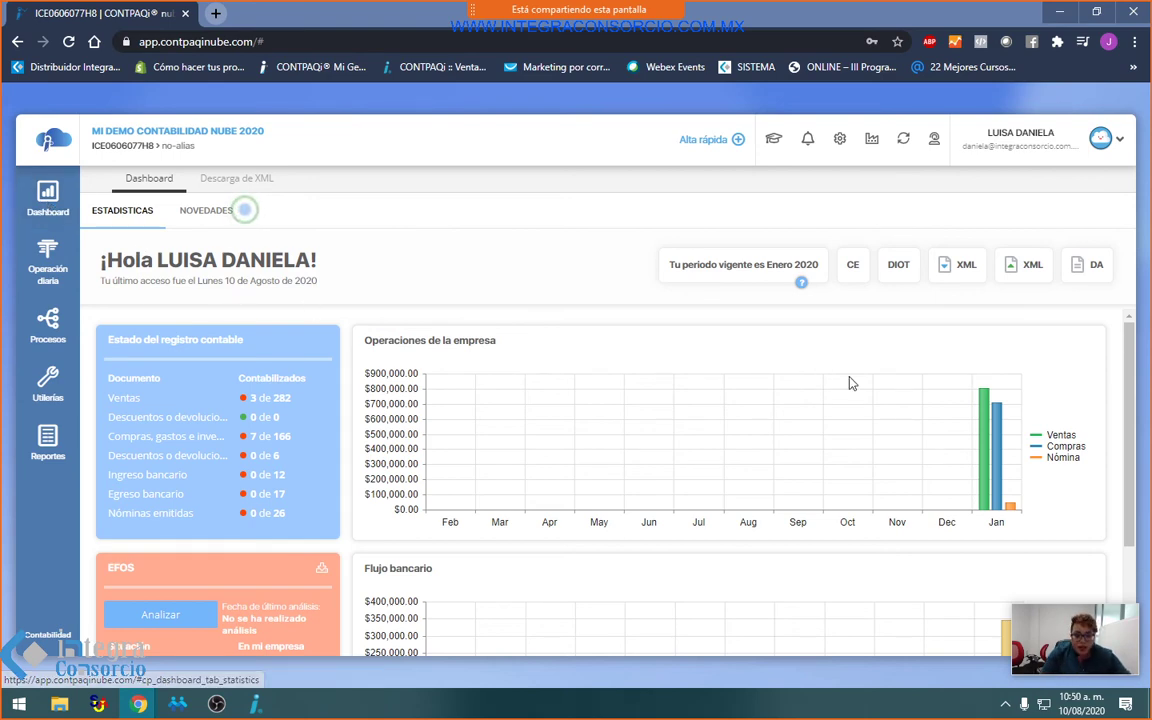
{"action": "scroll", "coordinate": [849, 381], "scroll_direction": "down", "scroll_amount": 3}
{"action": "scroll", "coordinate": [849, 383], "scroll_direction": "up", "scroll_amount": 2}
{"action": "scroll", "coordinate": [849, 385], "scroll_direction": "down", "scroll_amount": 1}
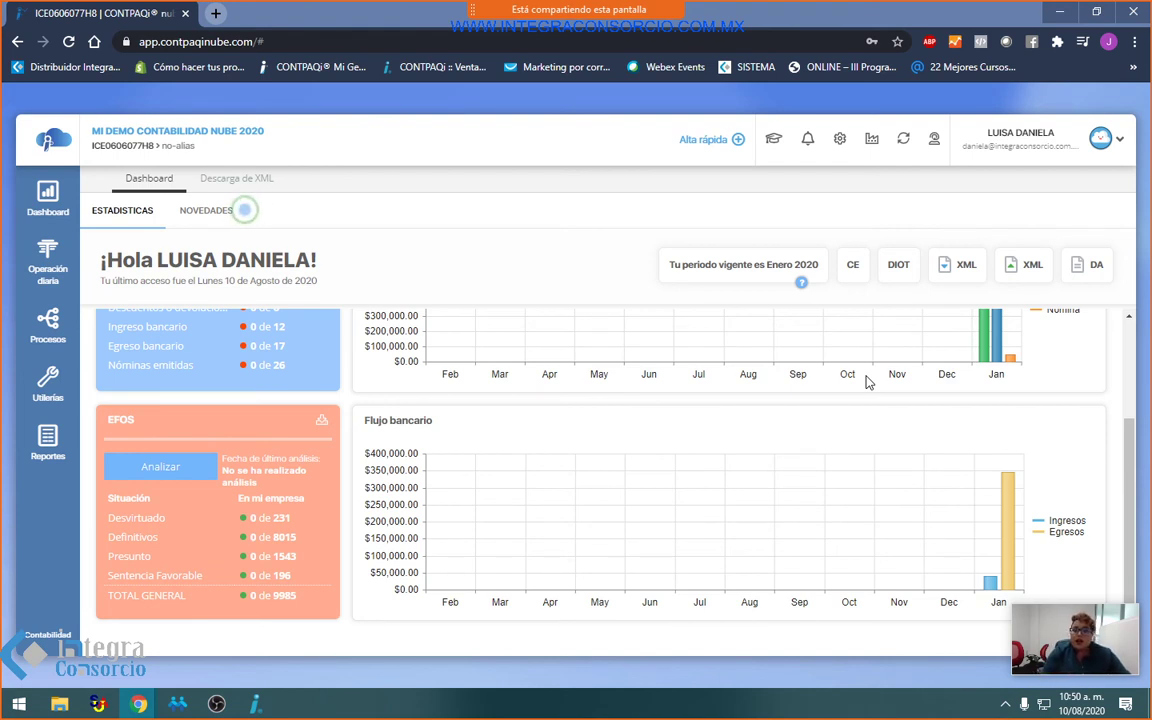
{"action": "scroll", "coordinate": [867, 382], "scroll_direction": "up", "scroll_amount": 2}
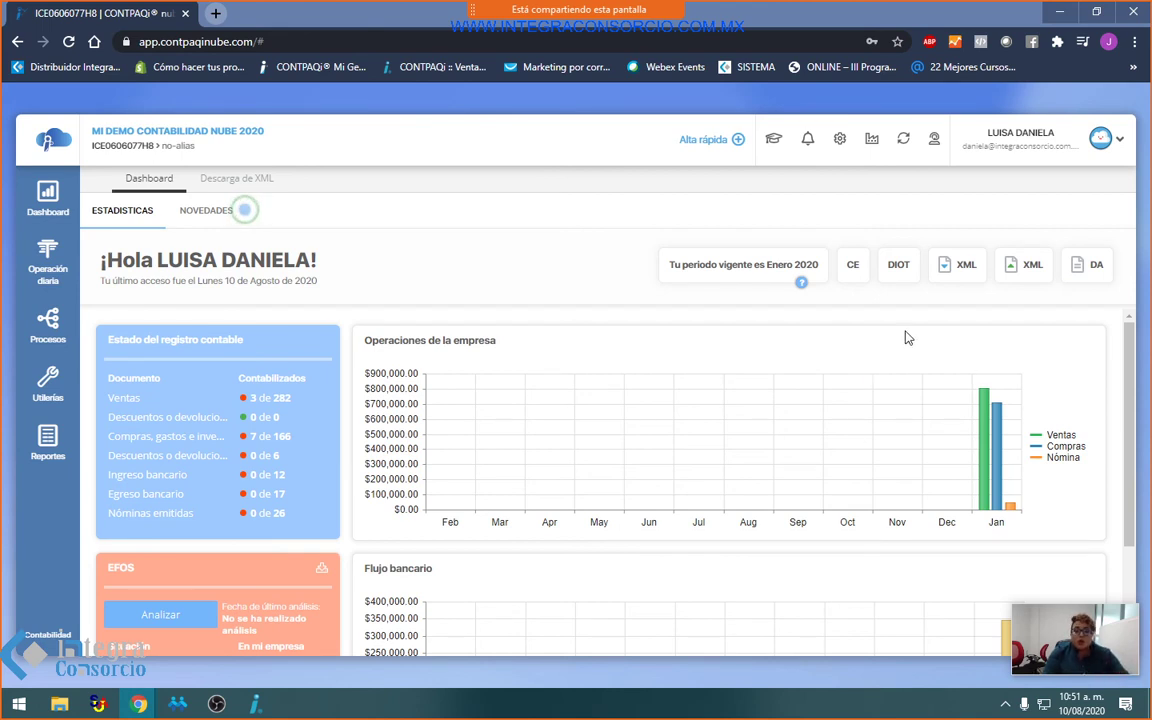
Step: Show the NOVEDADES history with the July, June and April 2020 update cards
{"action": "left_click", "coordinate": [214, 223]}
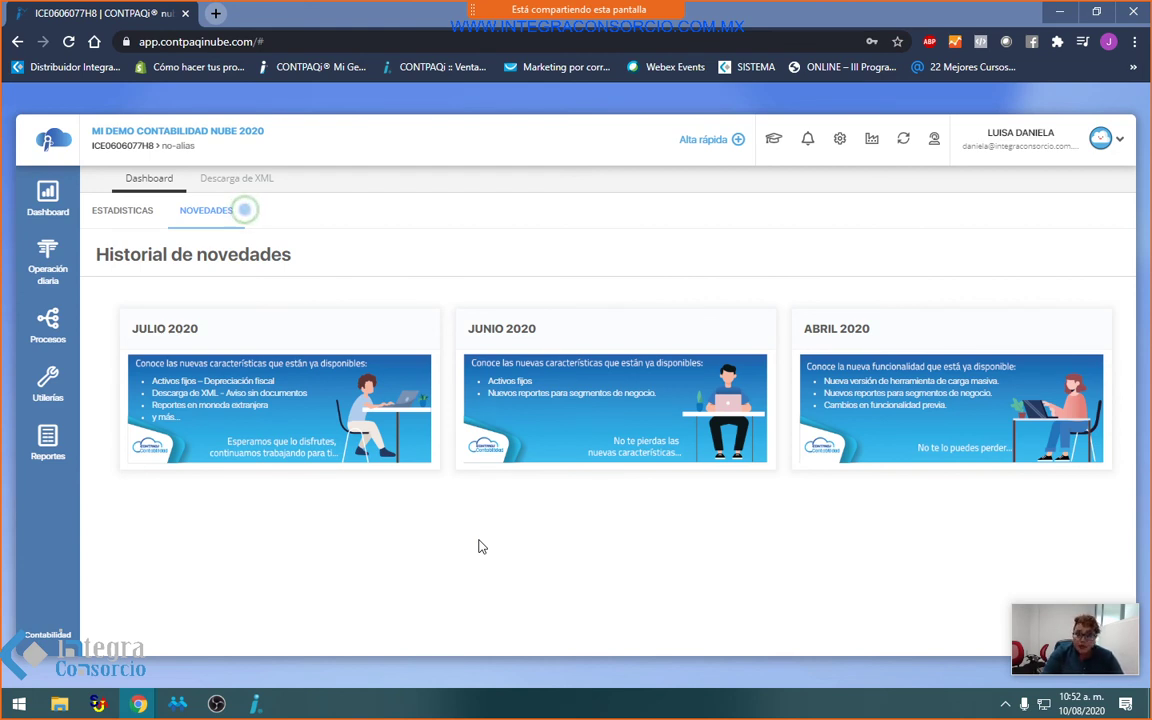
Step: Go to Operación diaria > Documentos administrativos to list bank income documents
{"action": "left_click", "coordinate": [48, 266]}
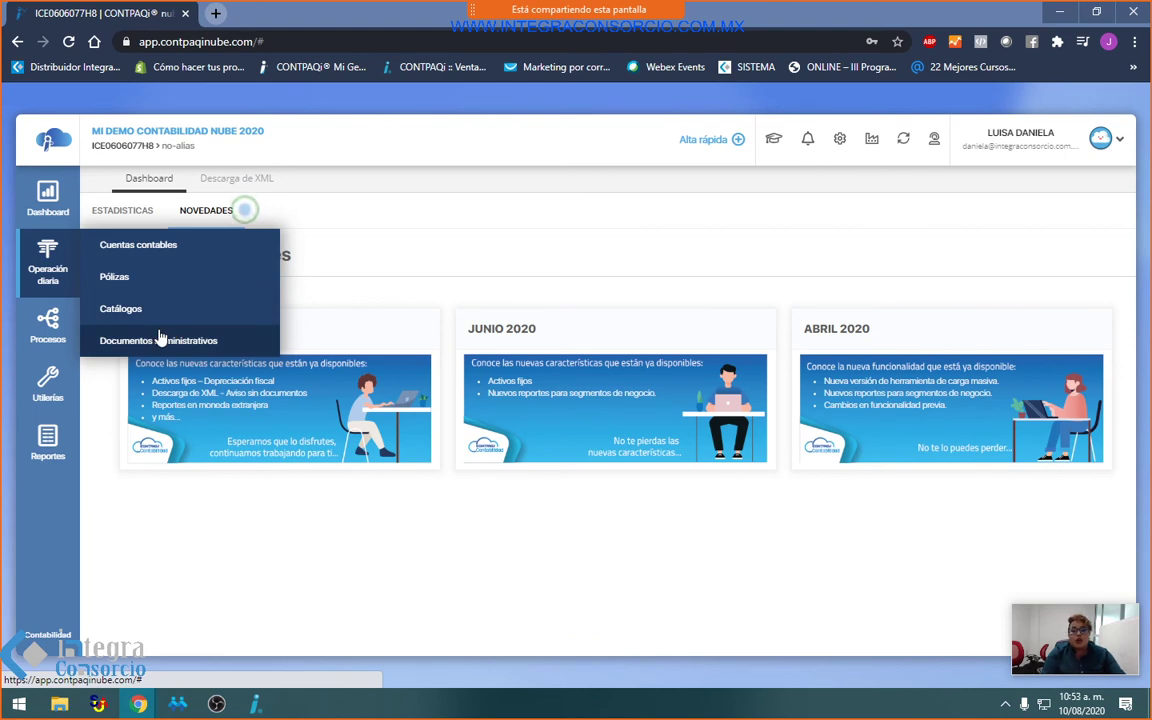
{"action": "left_click", "coordinate": [160, 338]}
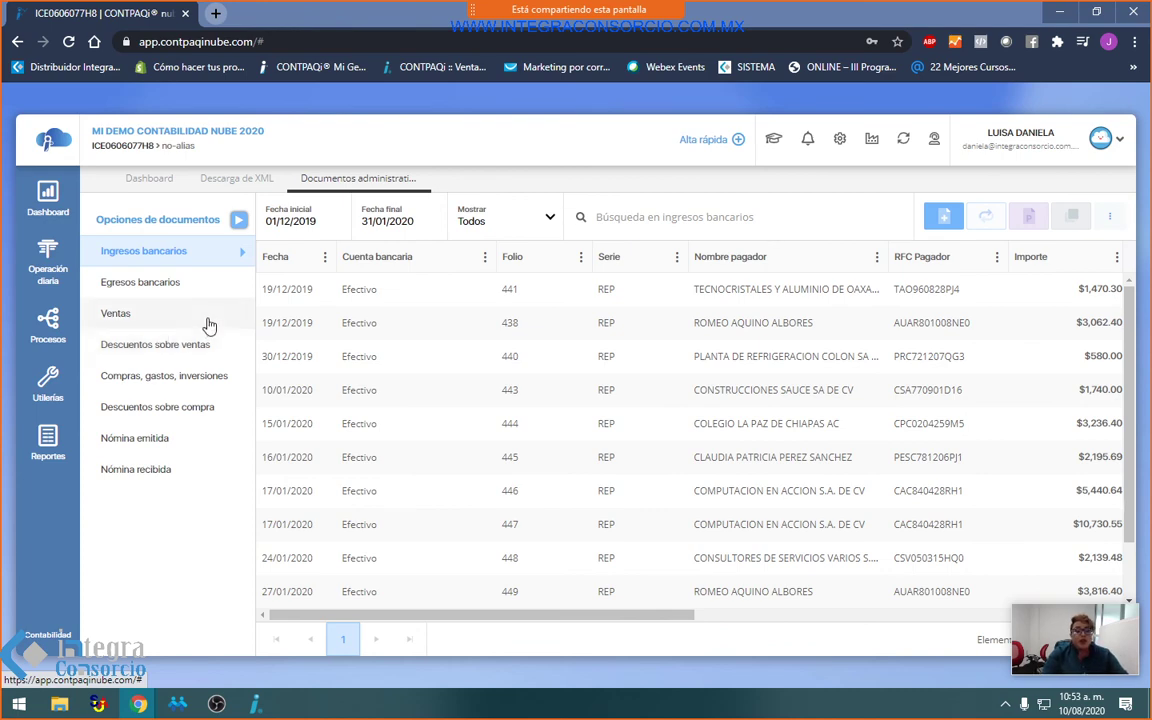
Step: Start a póliza for the 31/01/2020 bank expense folio 2404044 and advance past the first step
{"action": "left_click", "coordinate": [145, 283]}
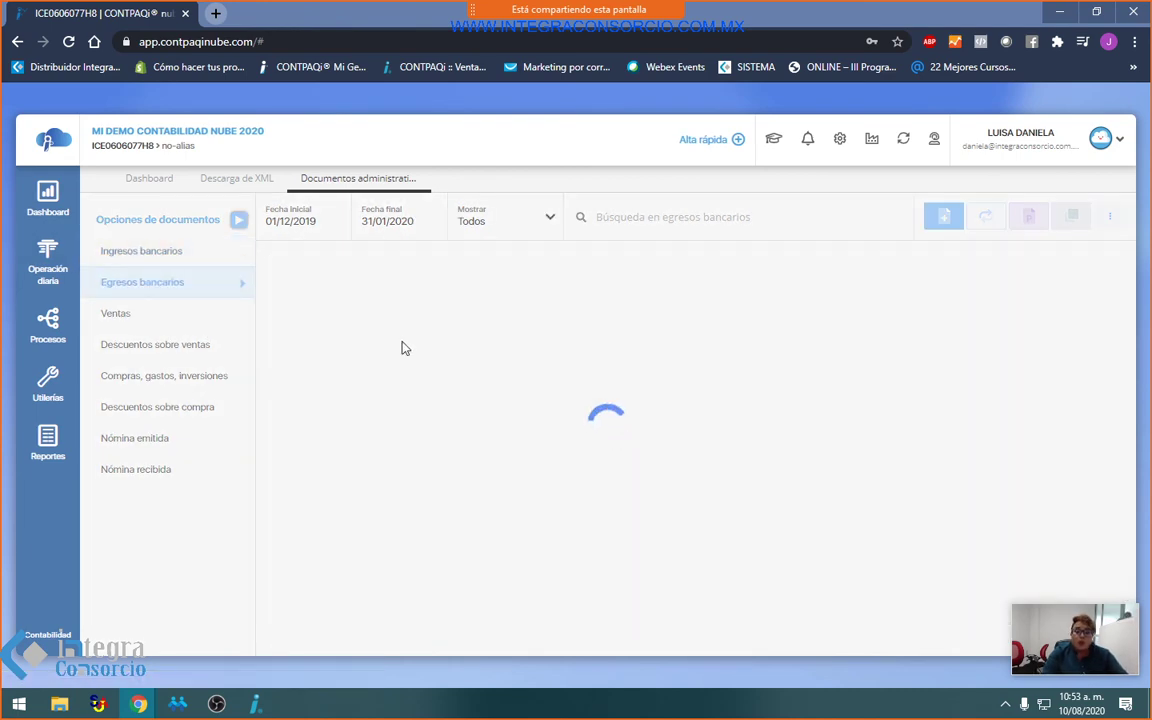
{"action": "left_click", "coordinate": [848, 390]}
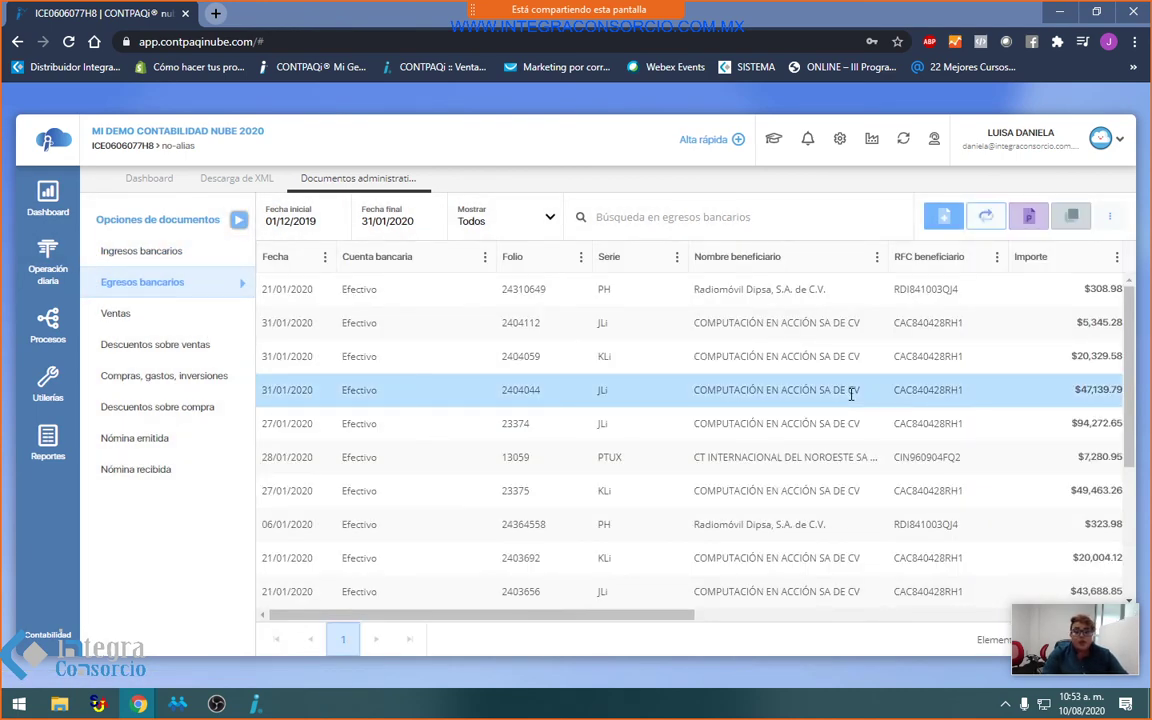
{"action": "left_click", "coordinate": [1071, 217]}
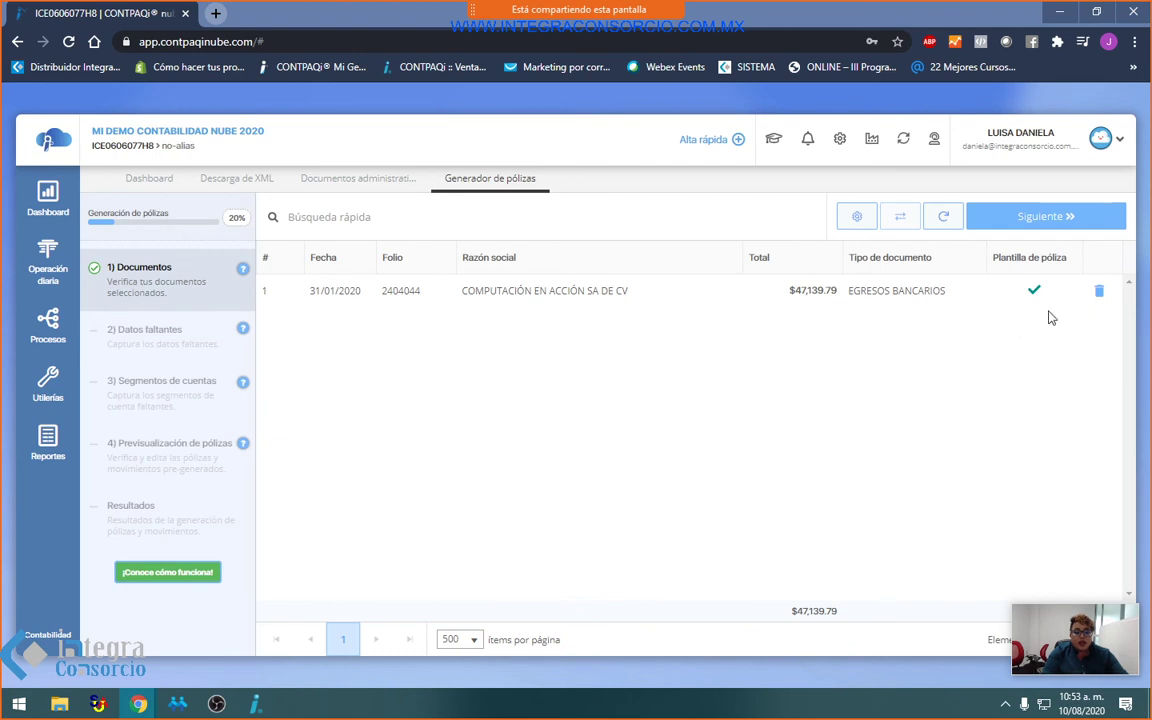
{"action": "left_click", "coordinate": [1032, 220]}
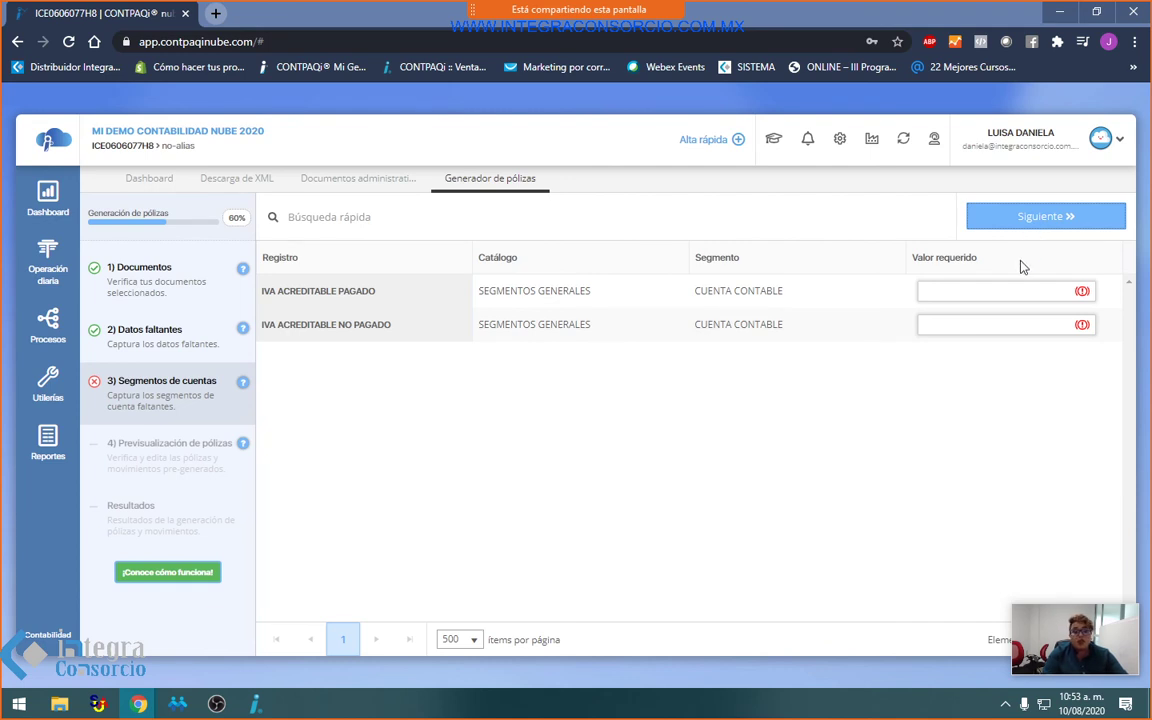
Step: Open and close another company tab from the account menu, then return to Documentos administrativos
{"action": "left_click", "coordinate": [1041, 140]}
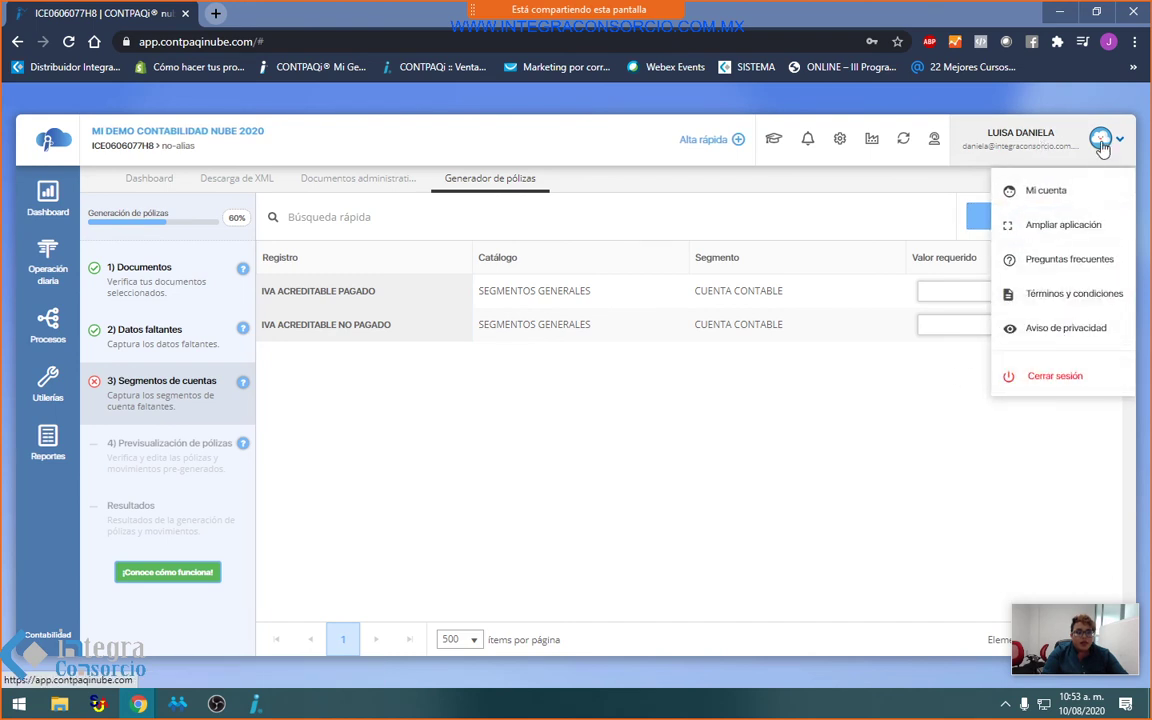
{"action": "left_click", "coordinate": [871, 142]}
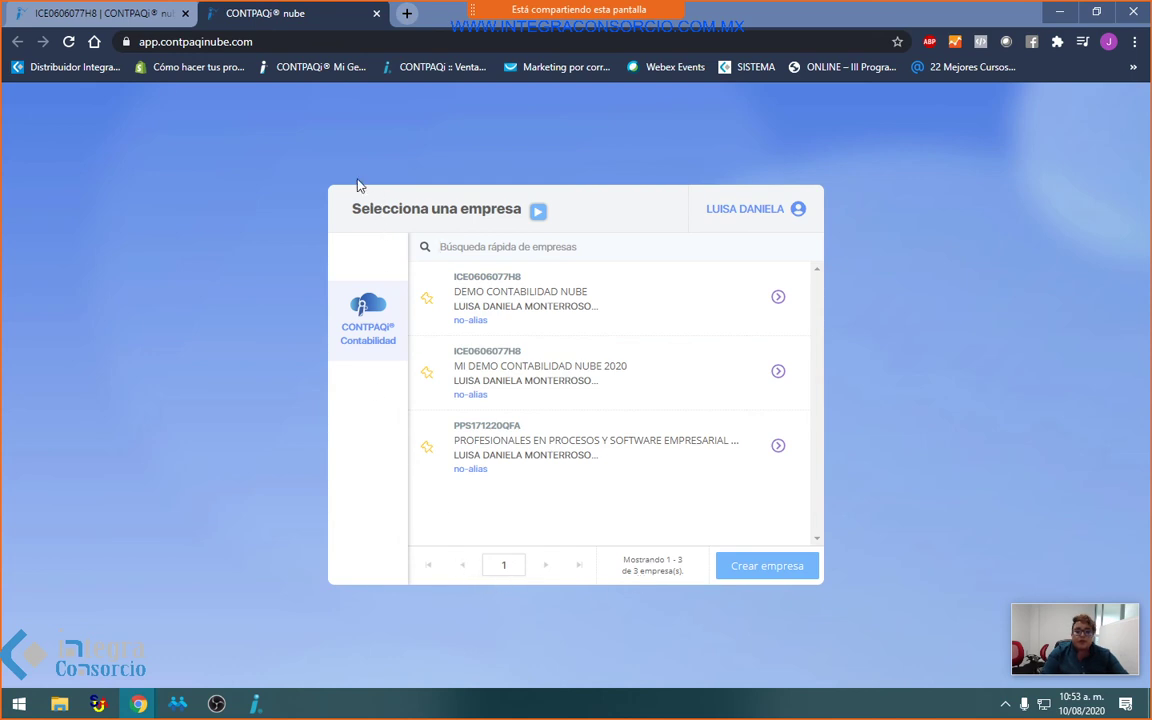
{"action": "left_click", "coordinate": [376, 13]}
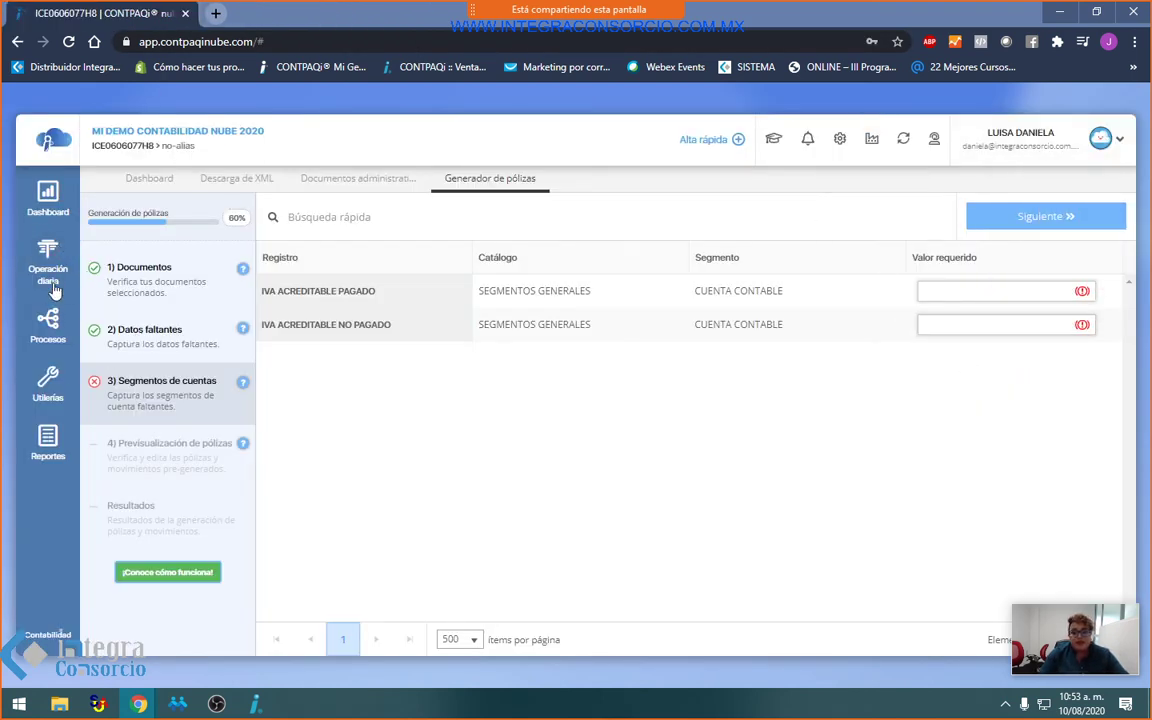
{"action": "left_click", "coordinate": [47, 262]}
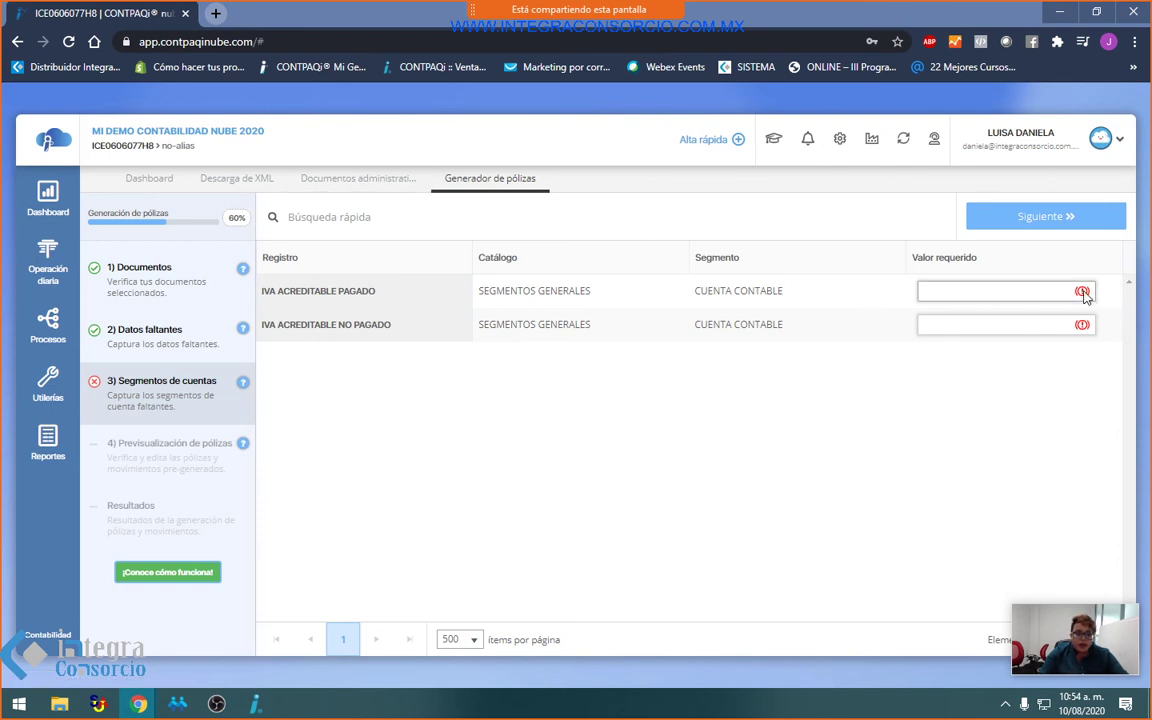
{"action": "left_click", "coordinate": [360, 180]}
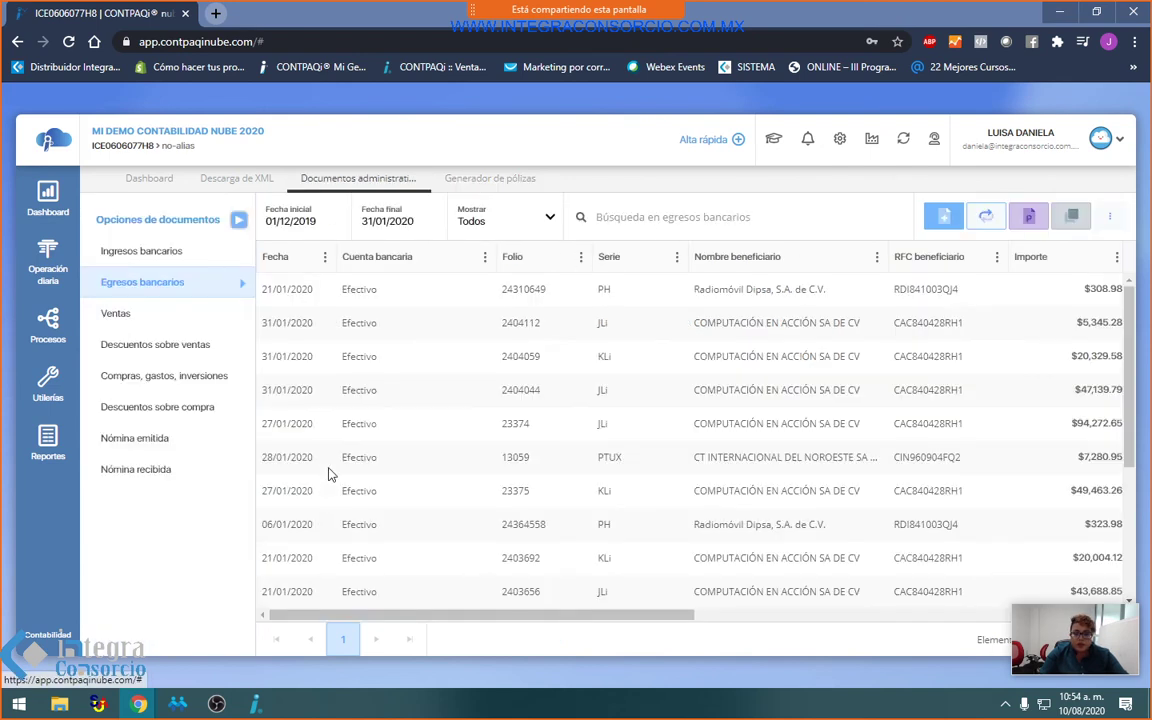
Step: Create a póliza for the 21/01/2020 Radiomóvil Dipsa expense, check Pólizas, and return to the documents list
{"action": "left_click", "coordinate": [897, 289]}
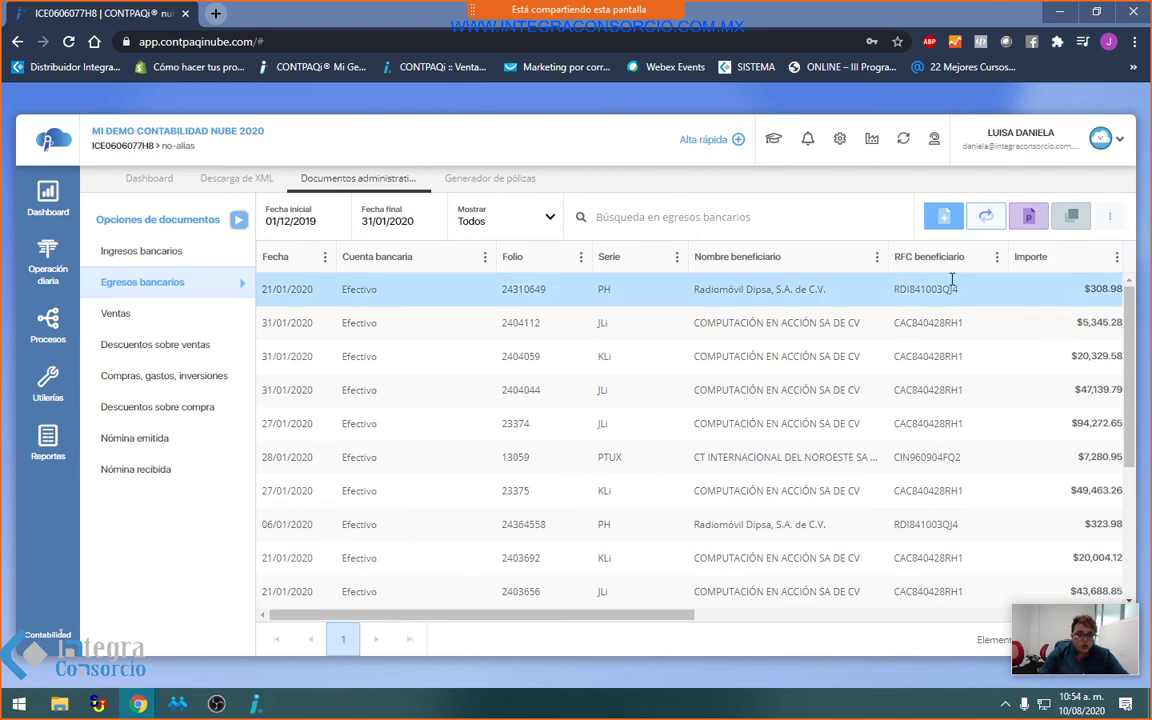
{"action": "left_click", "coordinate": [985, 224]}
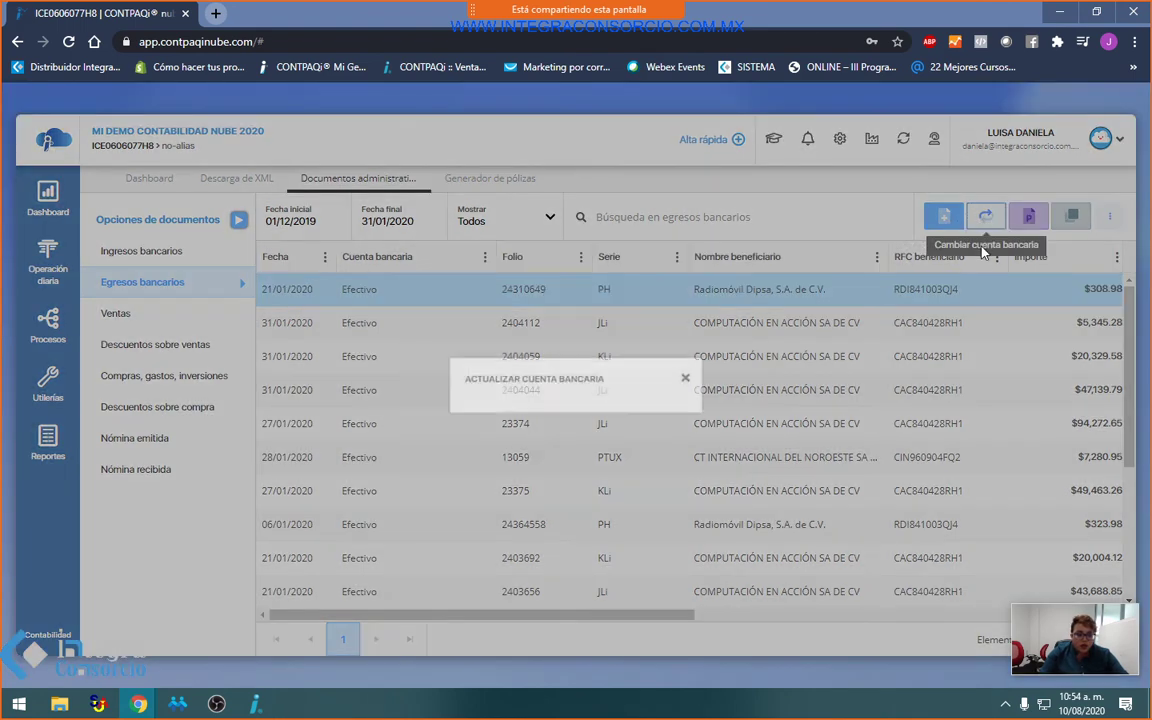
{"action": "left_click", "coordinate": [720, 276]}
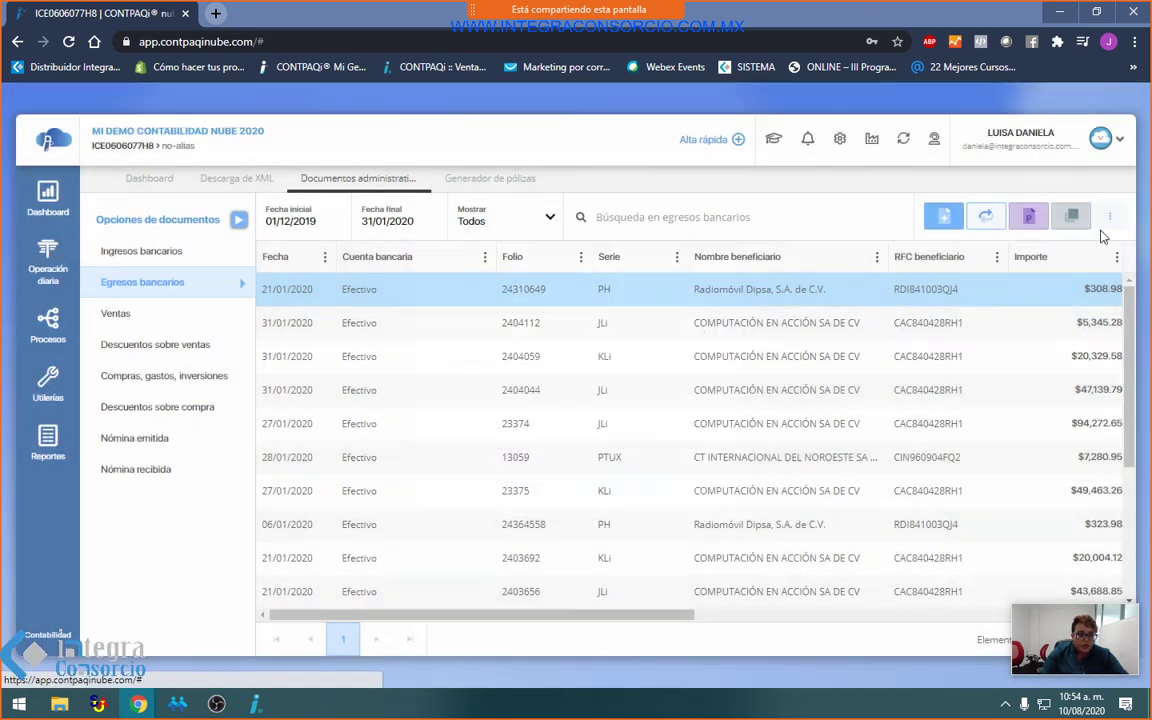
{"action": "left_click", "coordinate": [1046, 218]}
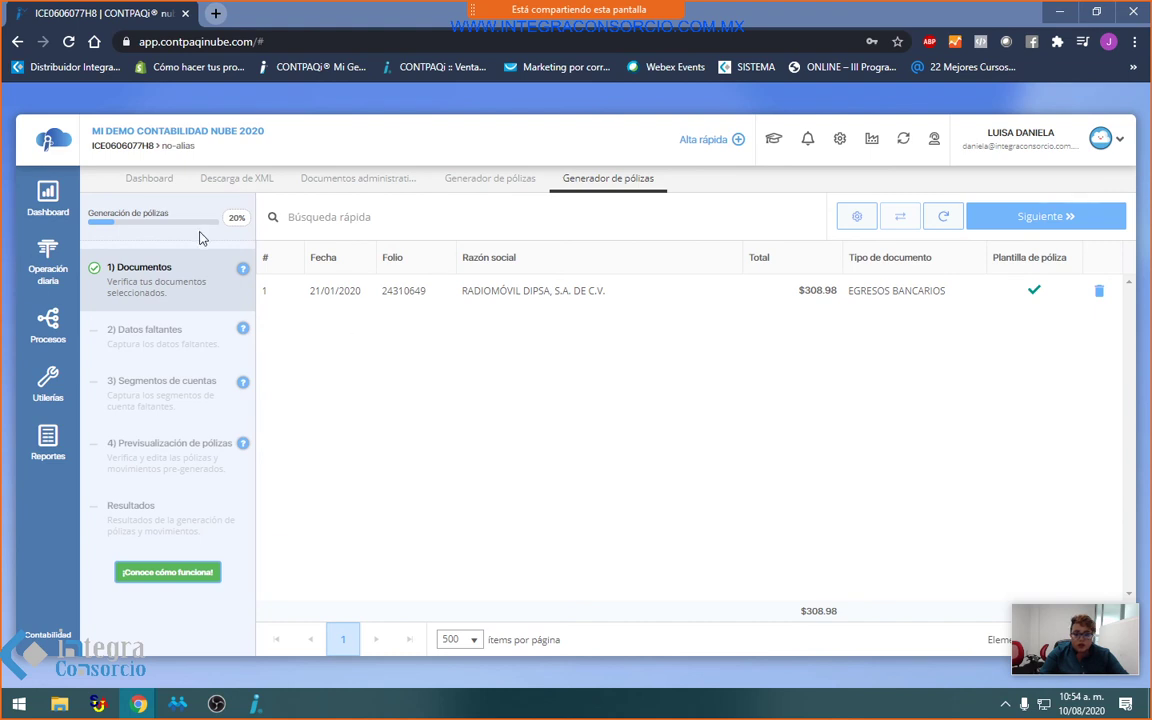
{"action": "left_click", "coordinate": [48, 262]}
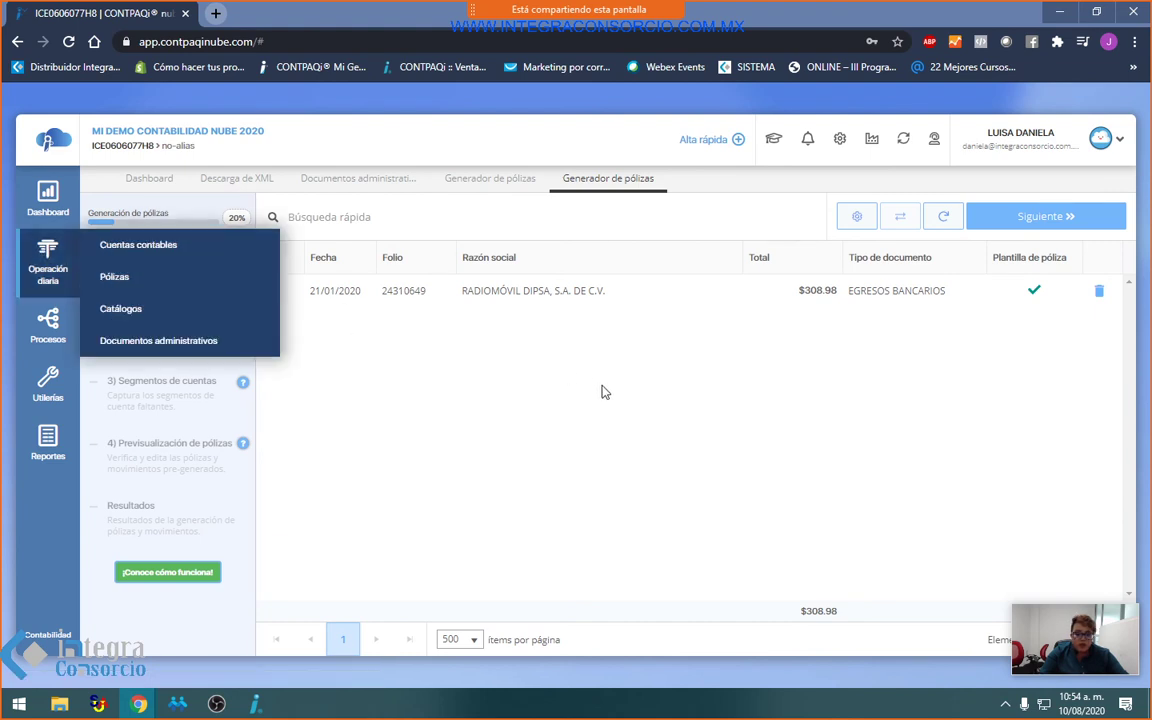
{"action": "left_click", "coordinate": [148, 282]}
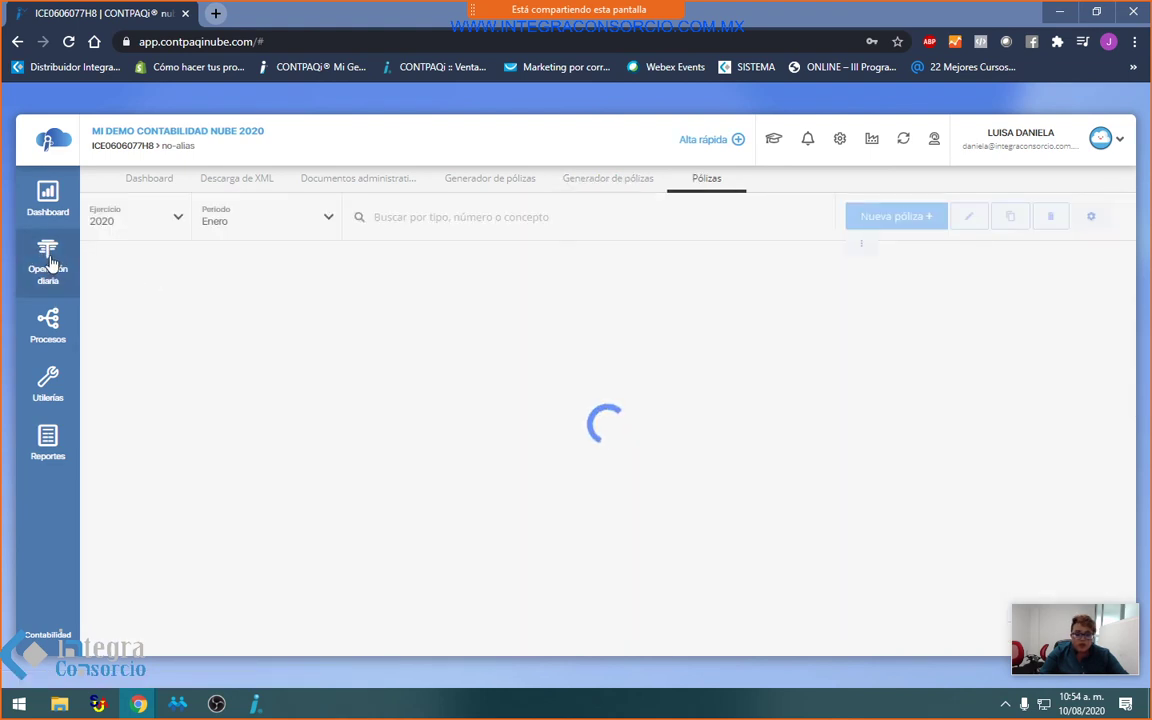
{"action": "left_click", "coordinate": [48, 262]}
{"action": "left_click", "coordinate": [136, 345]}
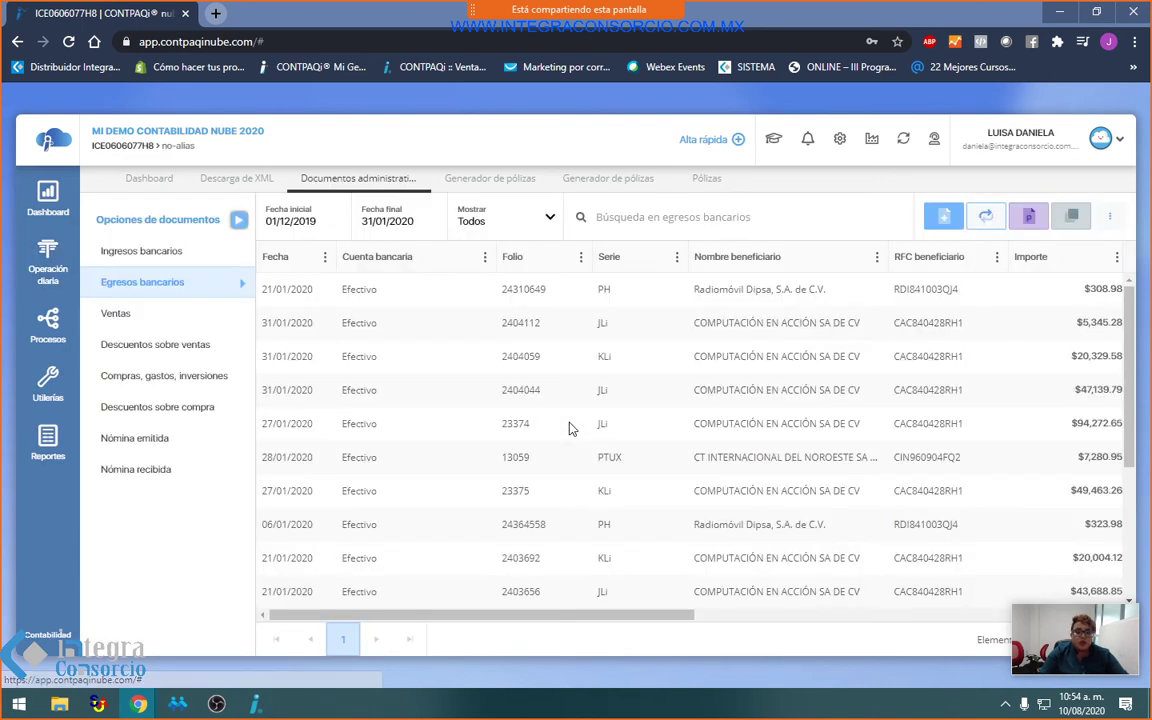
Step: Try a póliza for expense folio 2404059, searching accounts 109 and IVA, then close the generator and Pólizas tabs
{"action": "left_click", "coordinate": [755, 352]}
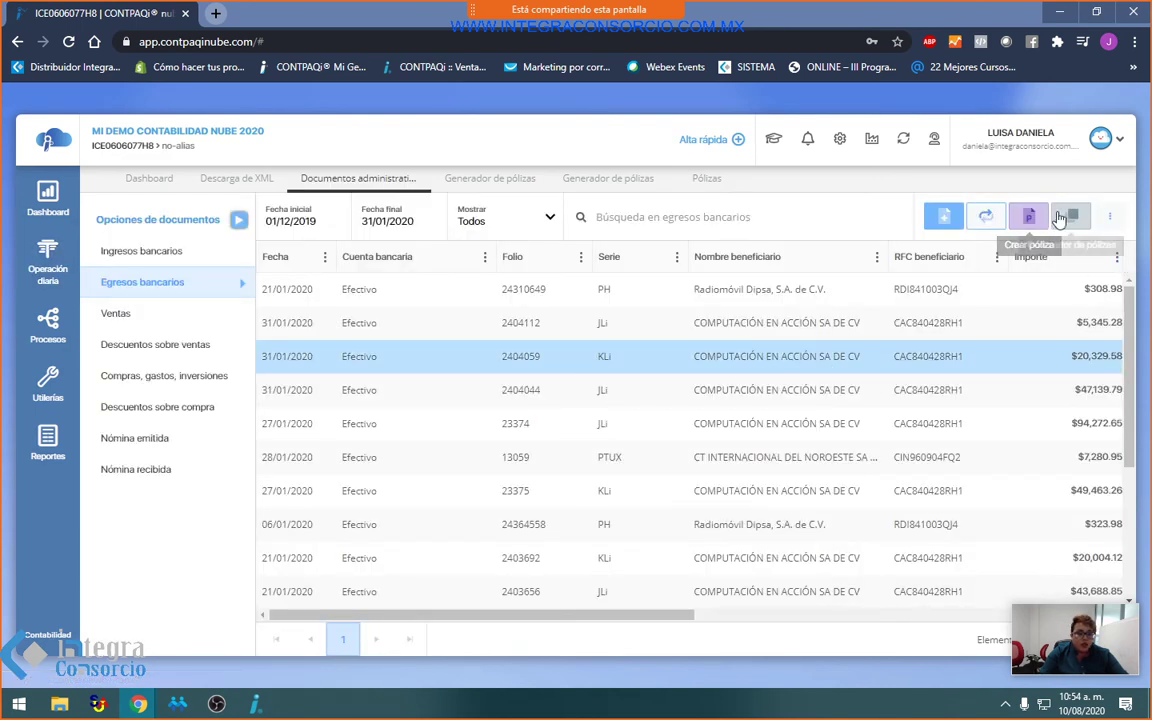
{"action": "left_click", "coordinate": [1060, 218]}
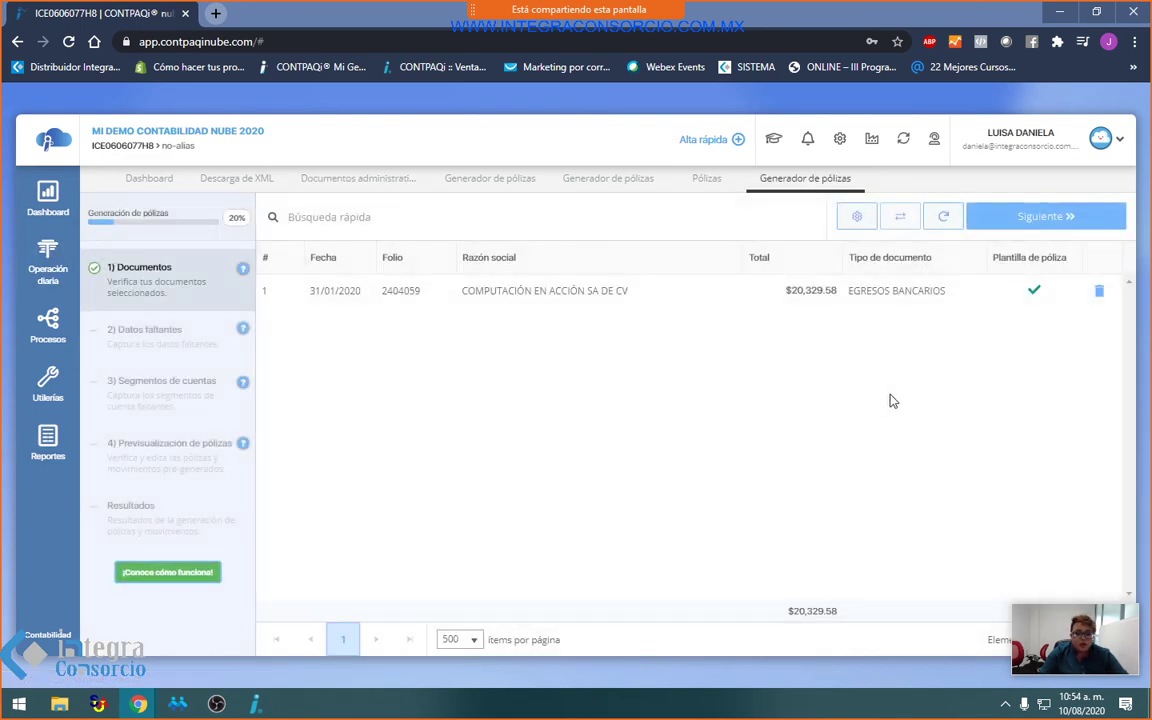
{"action": "left_click", "coordinate": [1047, 225]}
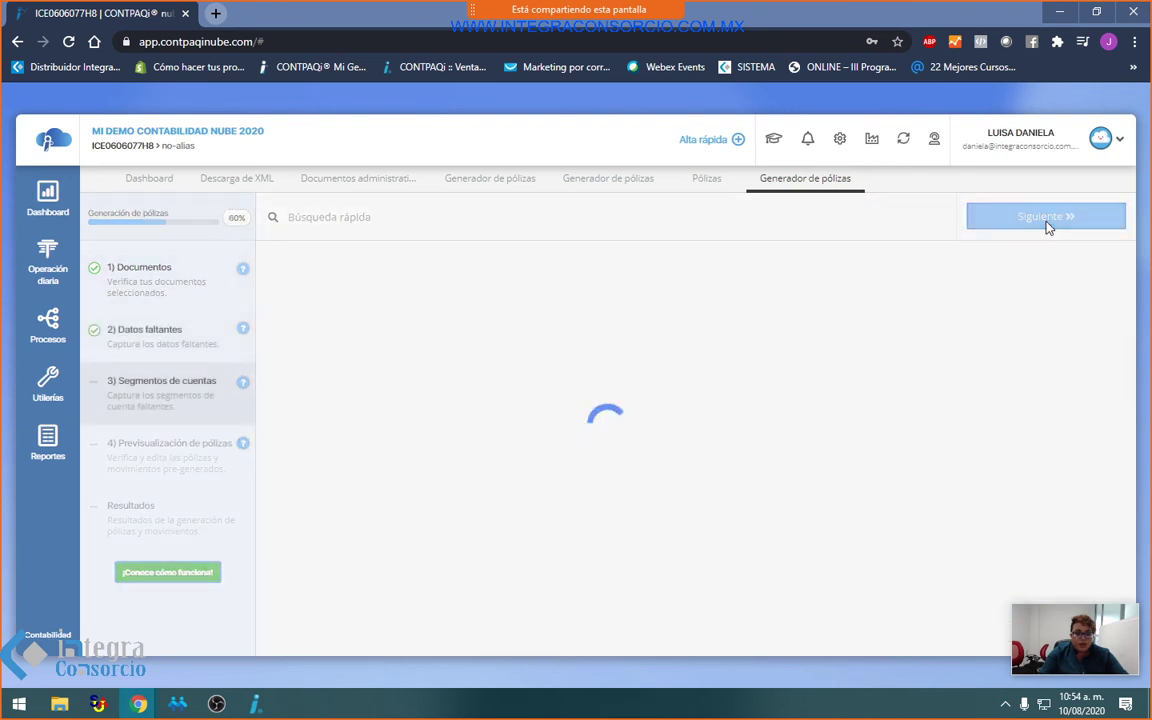
{"action": "left_click", "coordinate": [1015, 290]}
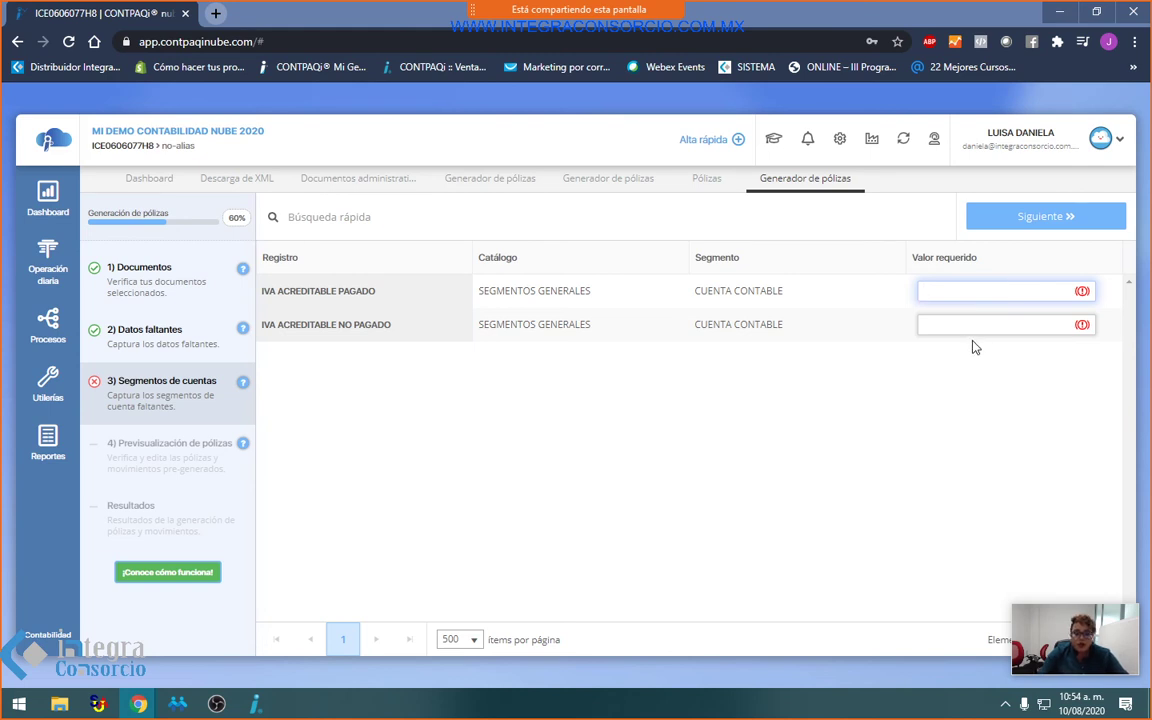
{"action": "key", "text": "ctrl+f"}
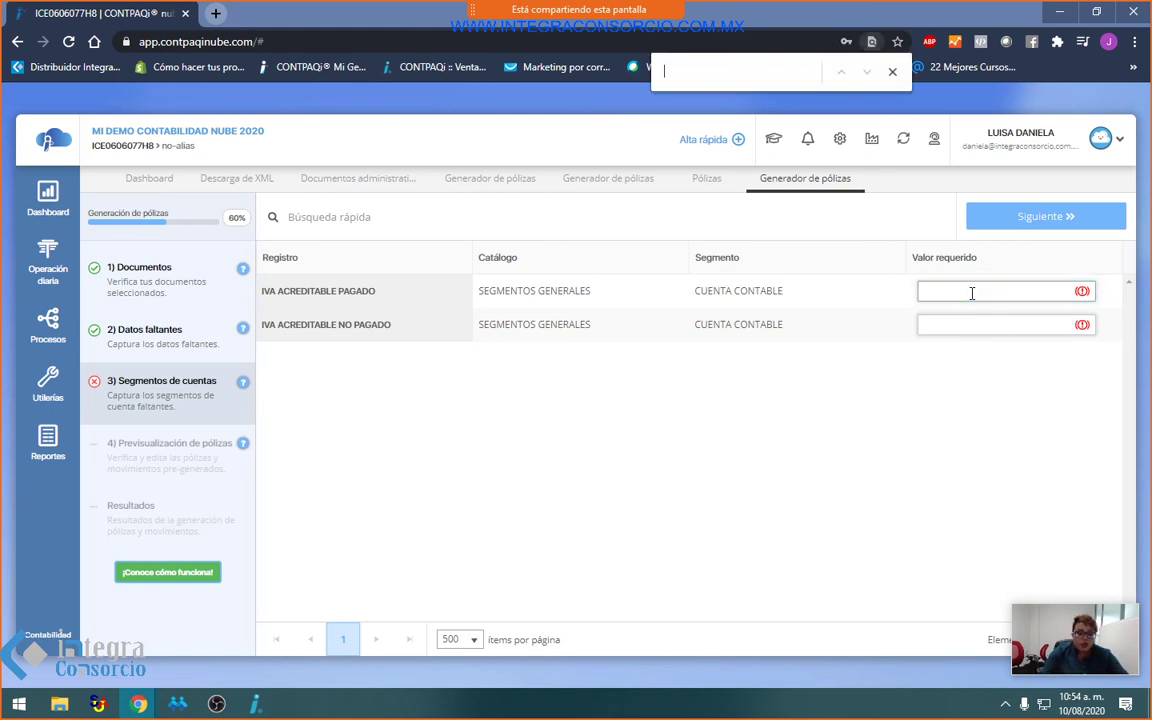
{"action": "left_click", "coordinate": [995, 291]}
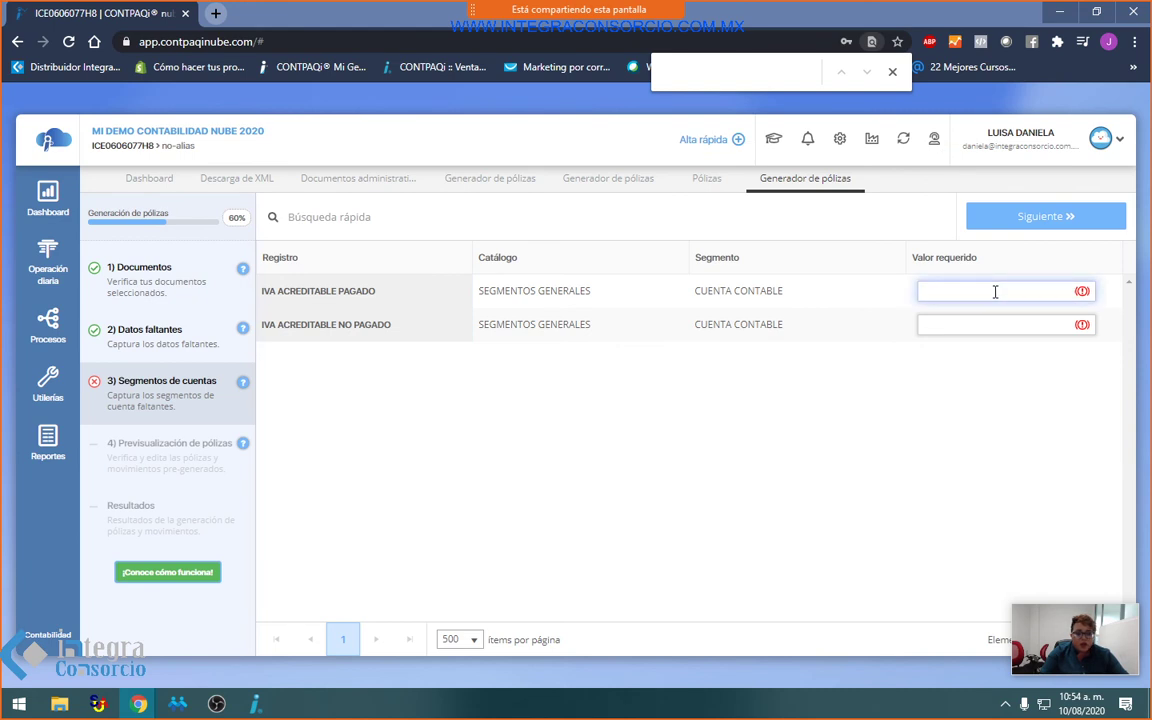
{"action": "type", "text": "109"}
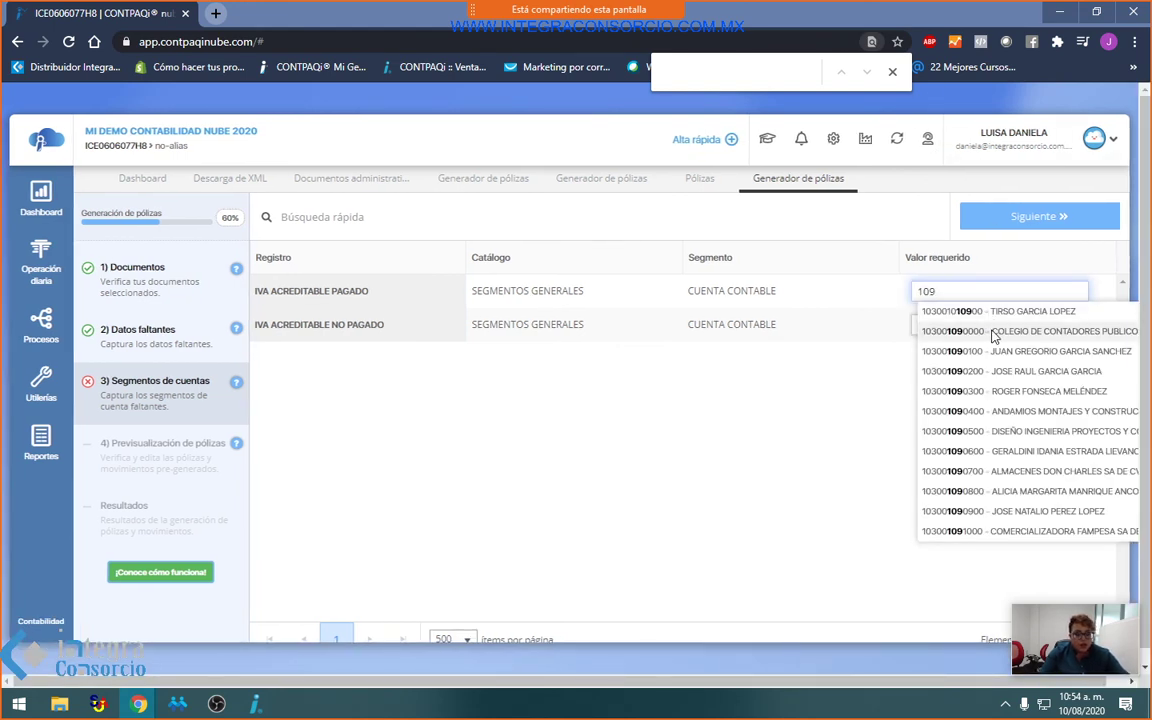
{"action": "left_click", "coordinate": [993, 331]}
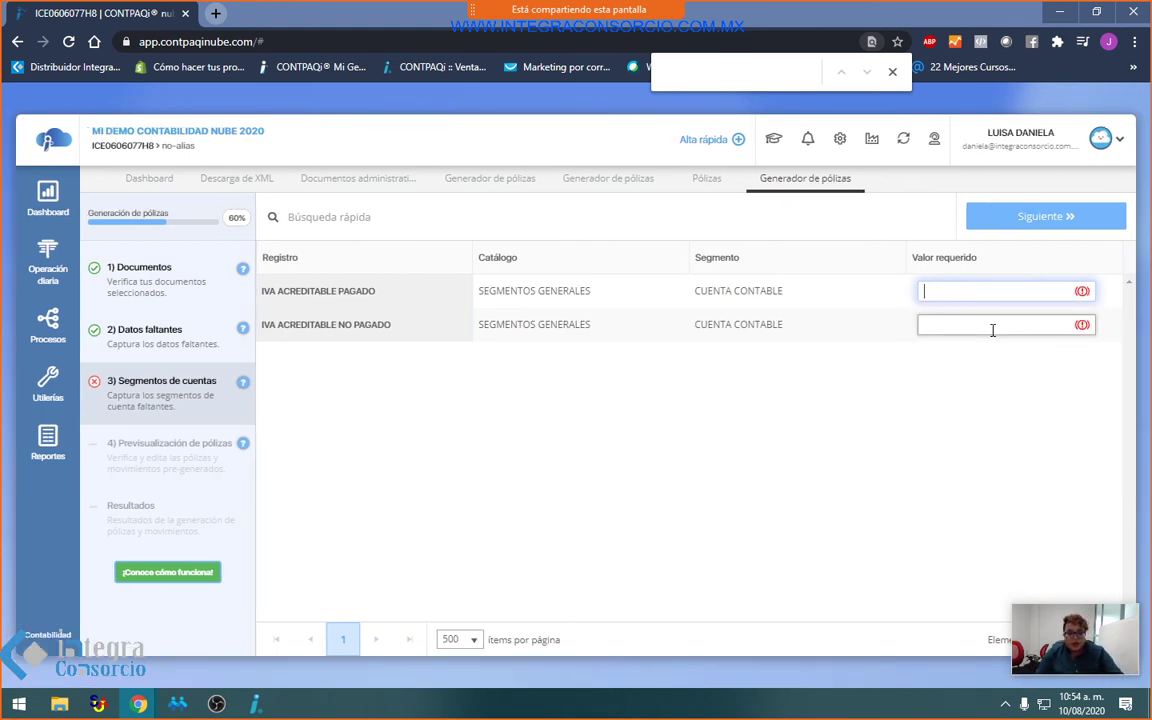
{"action": "type", "text": "IVA"}
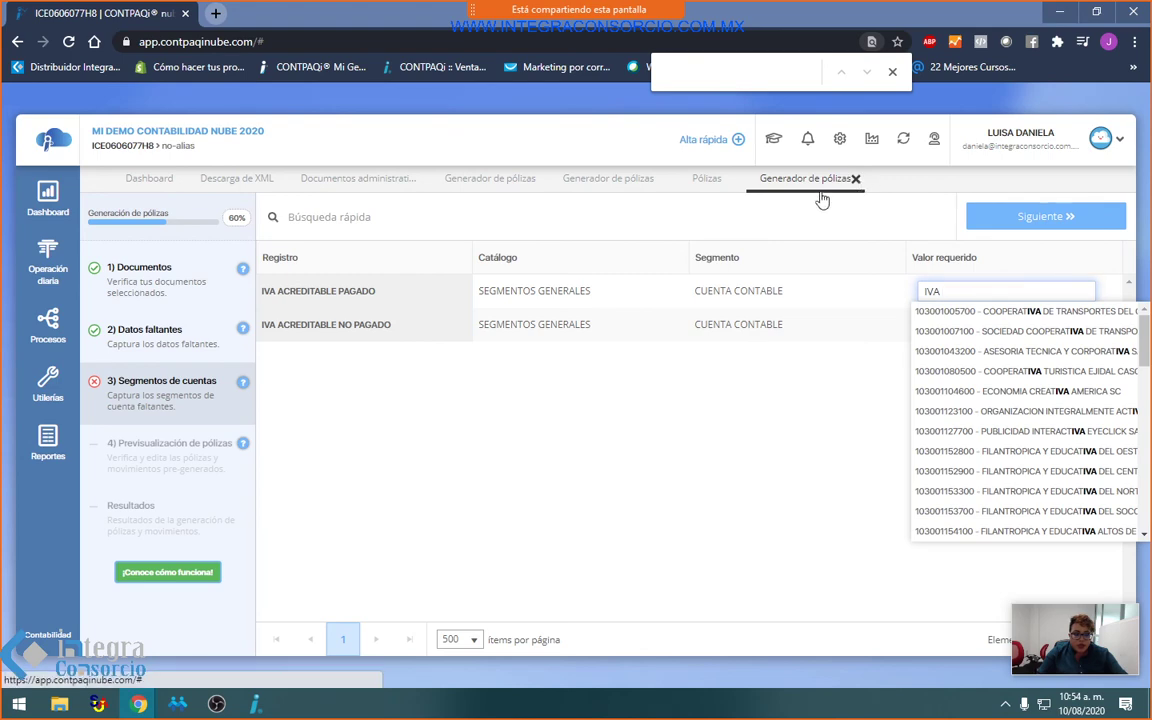
{"action": "left_click", "coordinate": [857, 179]}
{"action": "left_click", "coordinate": [732, 180]}
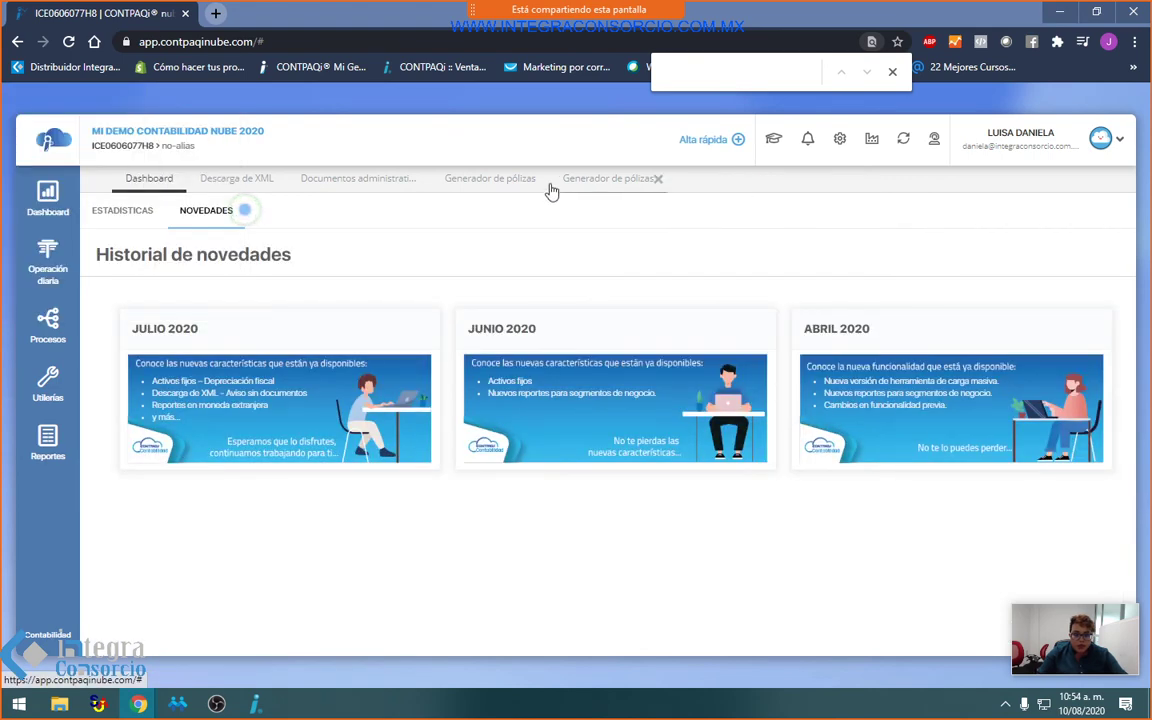
Step: Inspect the Compras template's five movements under Catálogos > Tipo de documento, then return to Egresos bancarios
{"action": "left_click", "coordinate": [303, 188]}
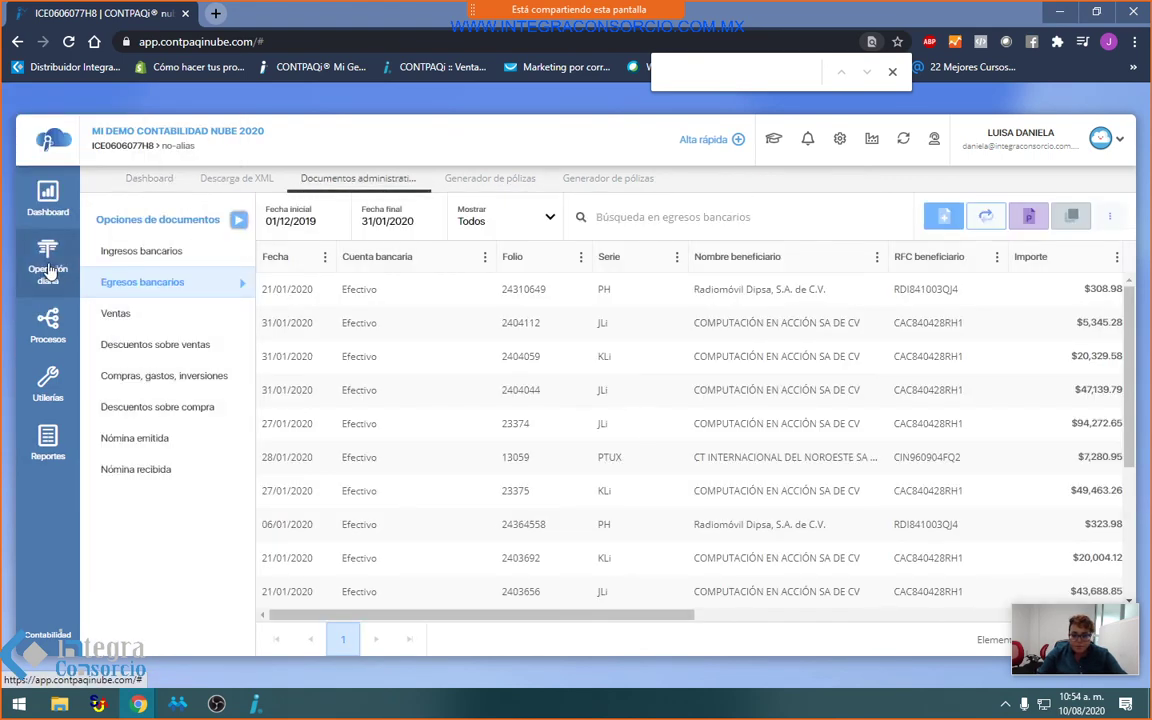
{"action": "mouse_move", "coordinate": [47, 262]}
{"action": "left_click", "coordinate": [155, 310]}
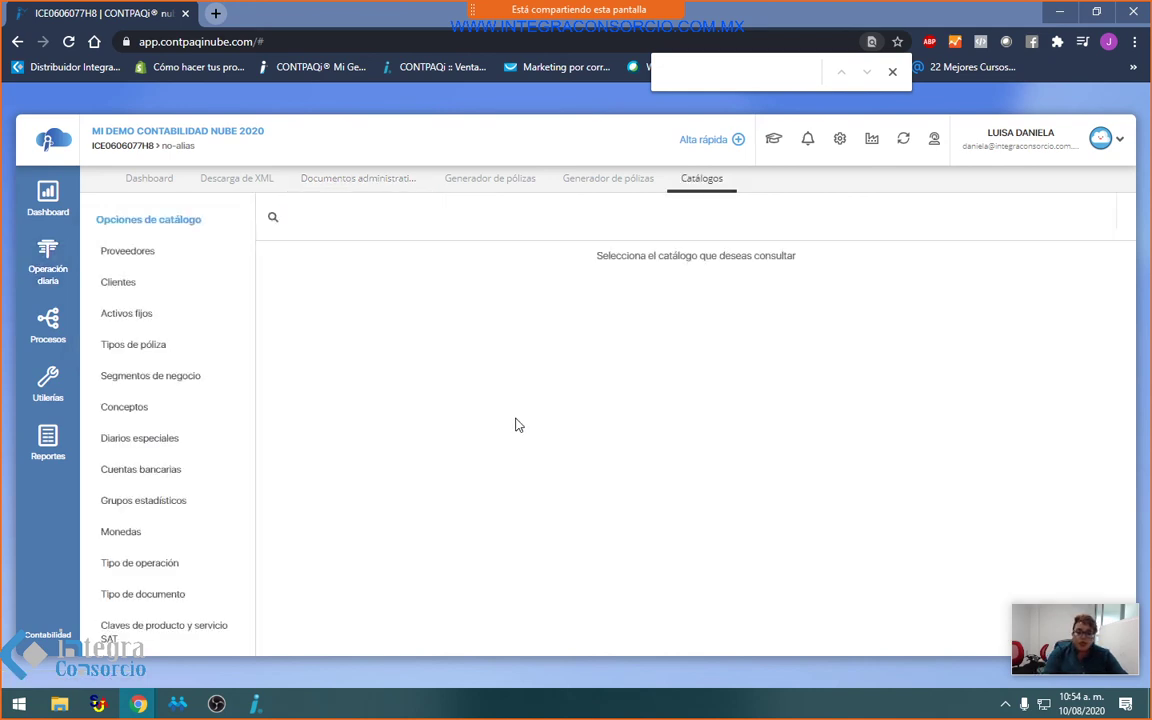
{"action": "left_click", "coordinate": [175, 596]}
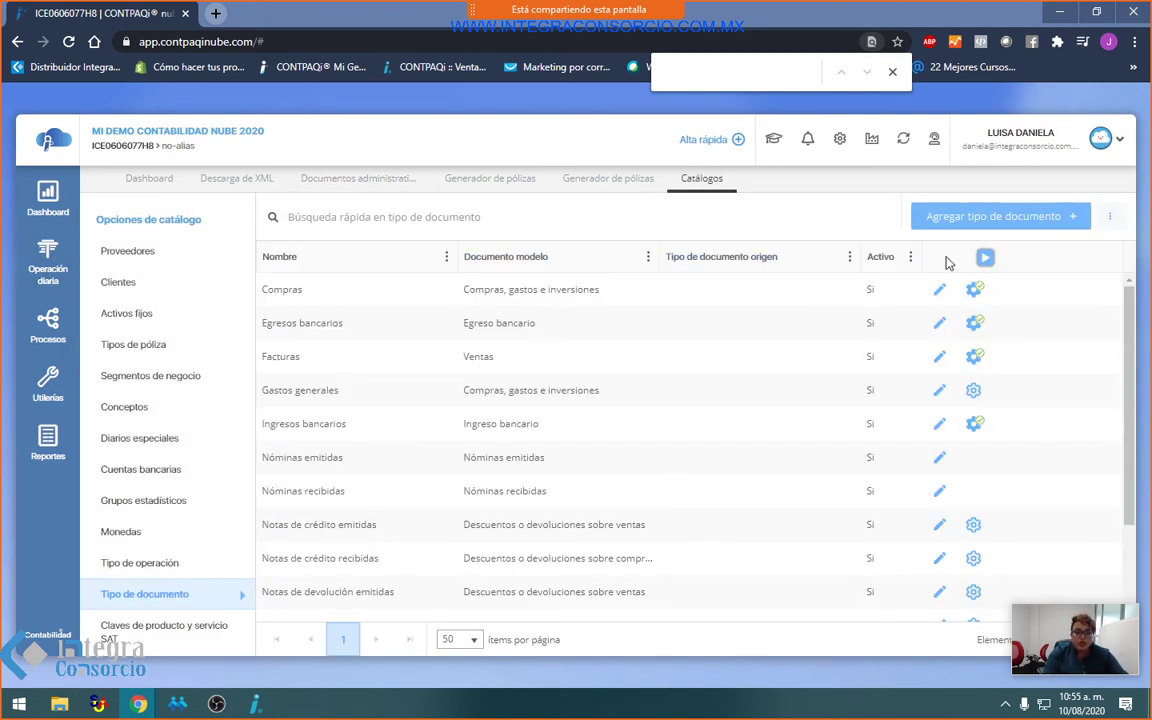
{"action": "left_click", "coordinate": [975, 290]}
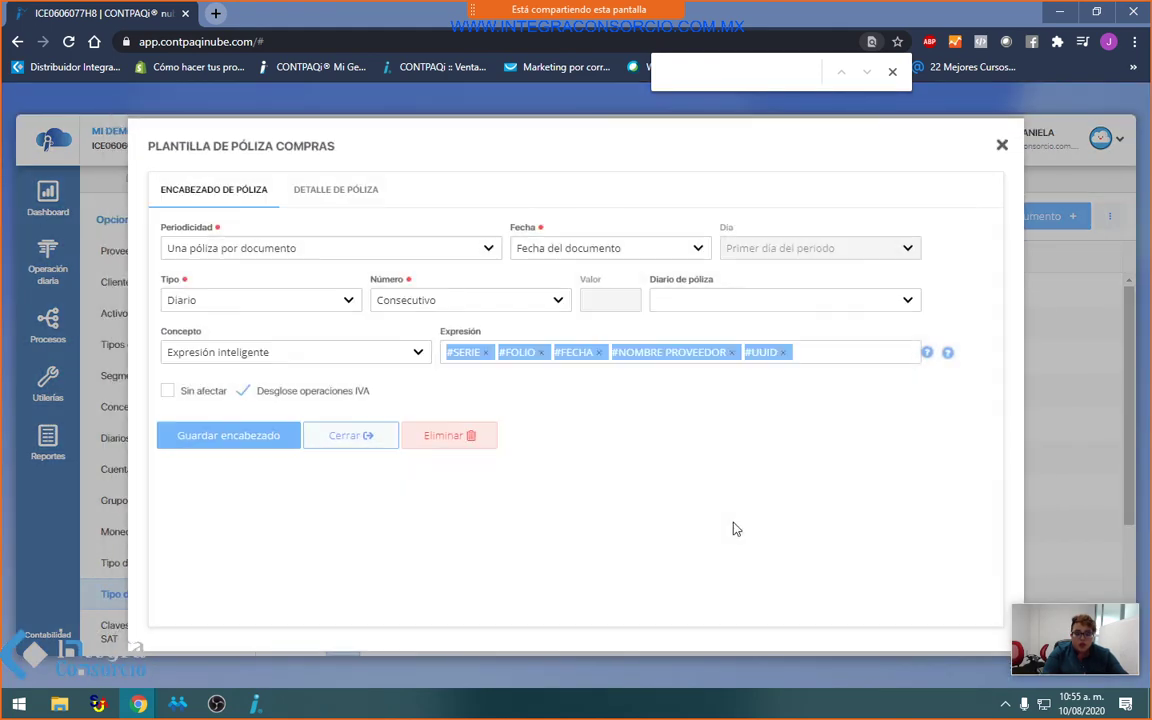
{"action": "left_click", "coordinate": [332, 200]}
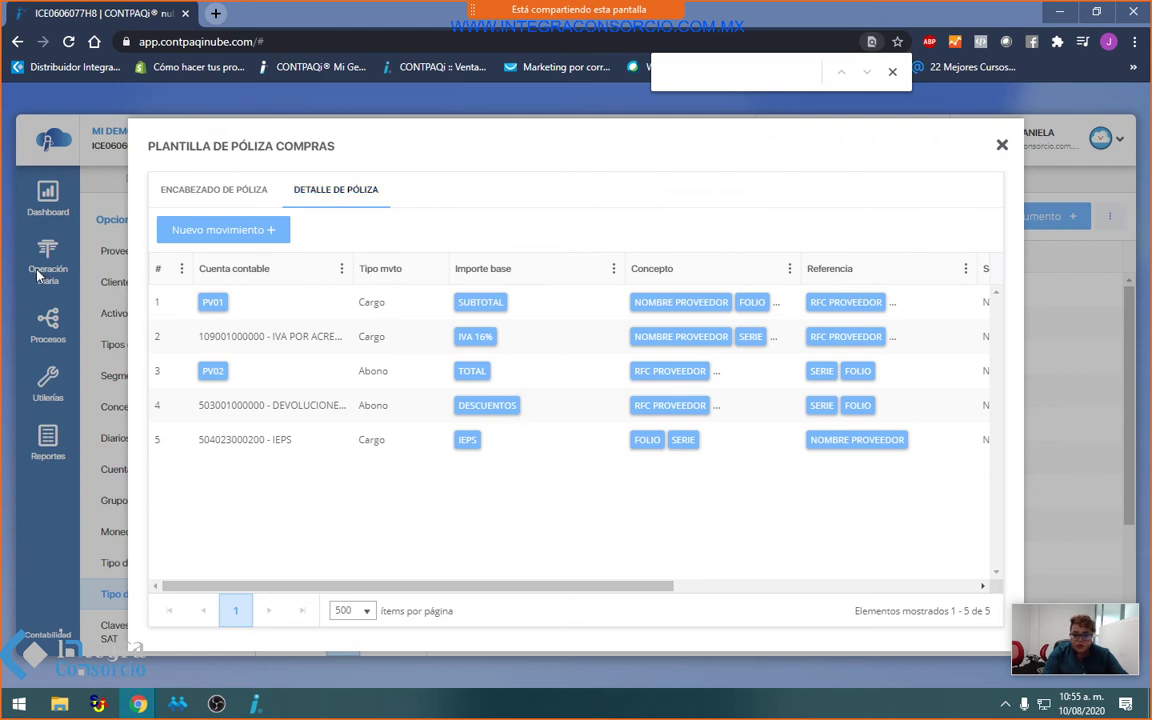
{"action": "left_click", "coordinate": [78, 230]}
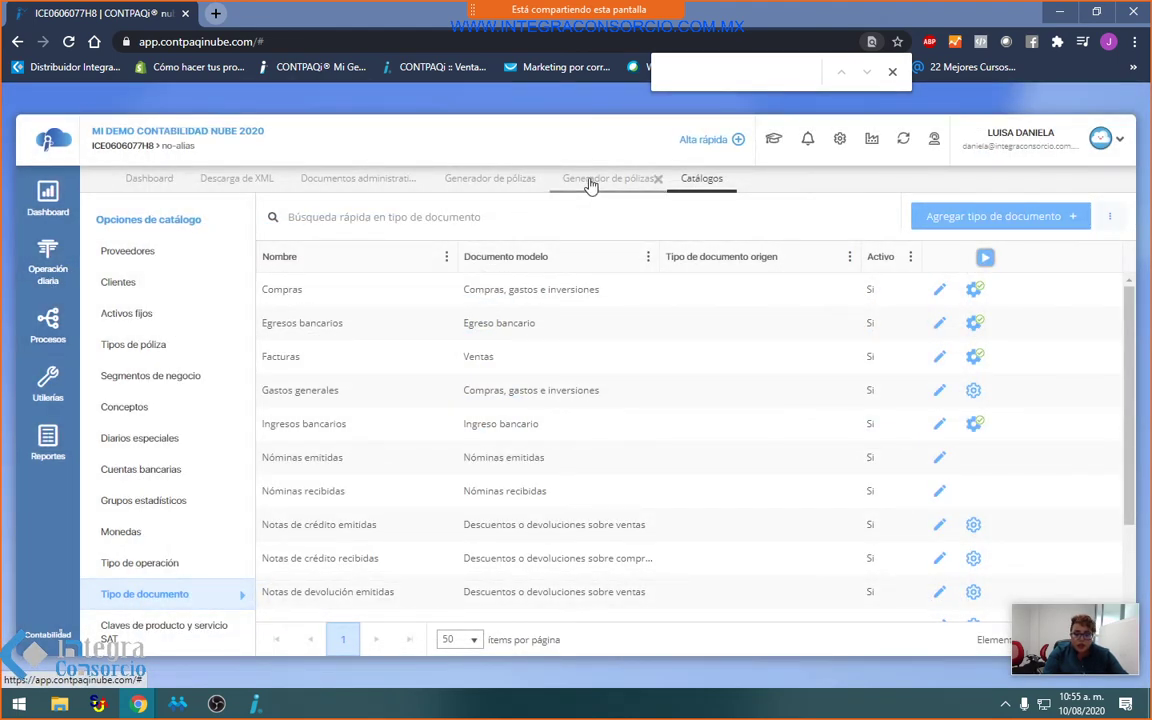
{"action": "left_click", "coordinate": [316, 180]}
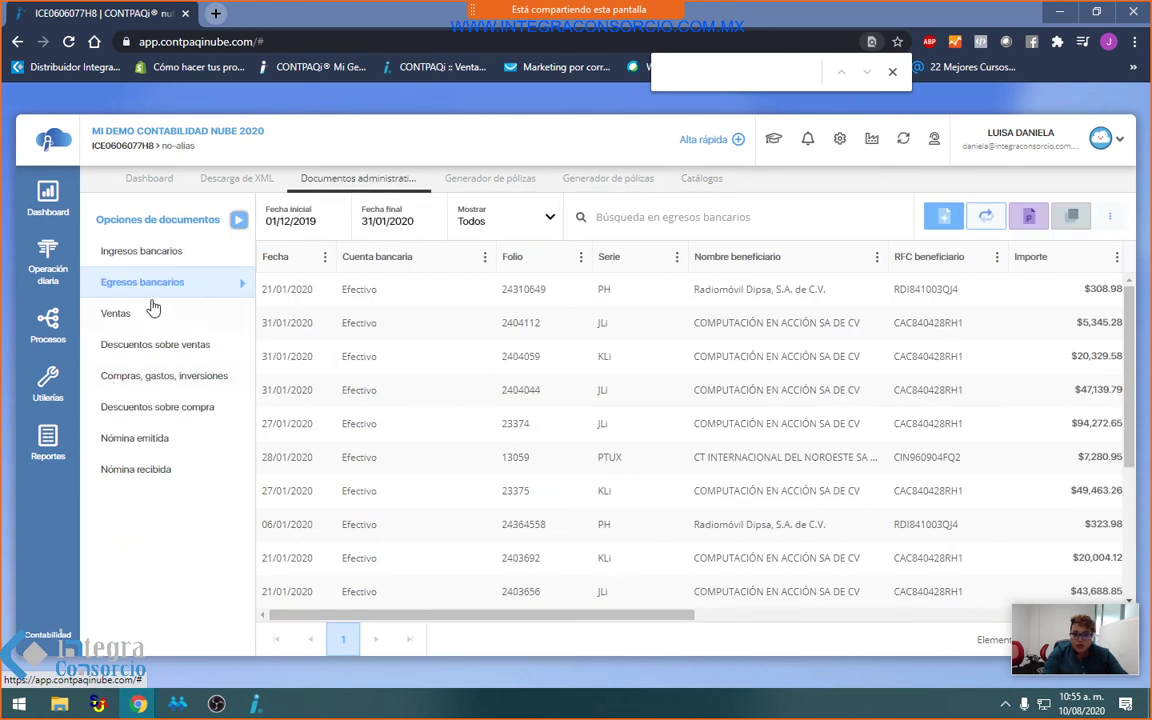
Step: Generate Diario póliza 453 from purchase folio 67396 (02/01/2020, COMPUTACIÓN EN ACCIÓN SA DE CV) and confirm
{"action": "left_click", "coordinate": [170, 378]}
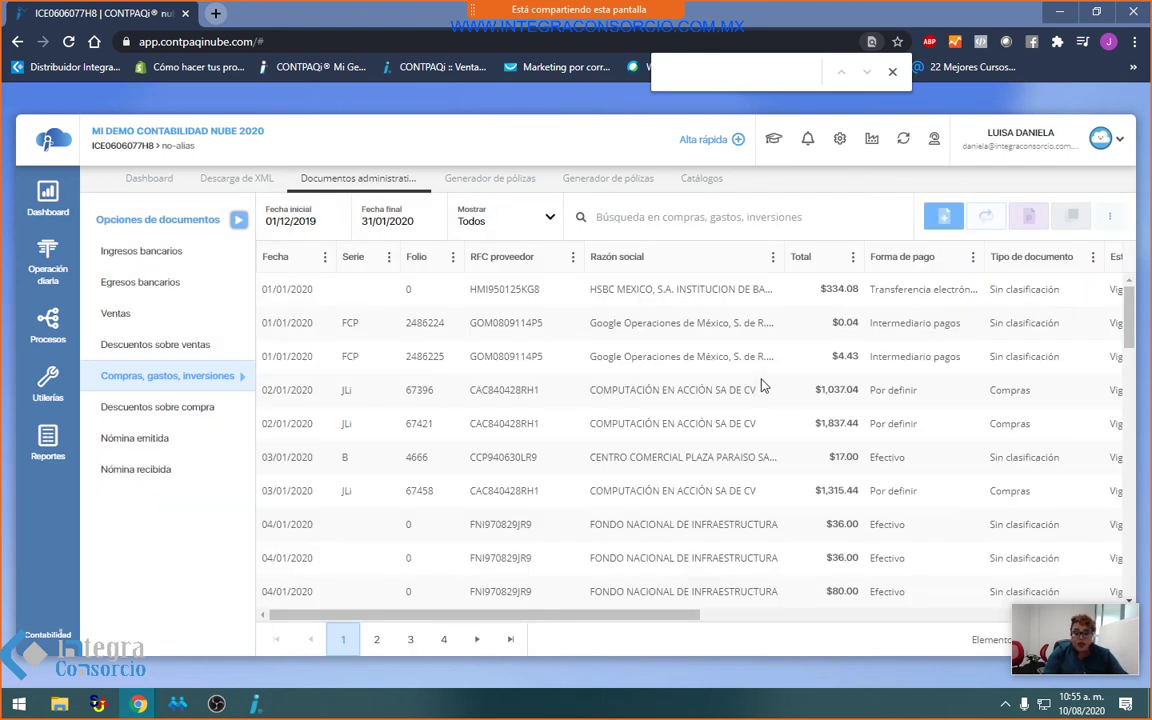
{"action": "left_click", "coordinate": [762, 385]}
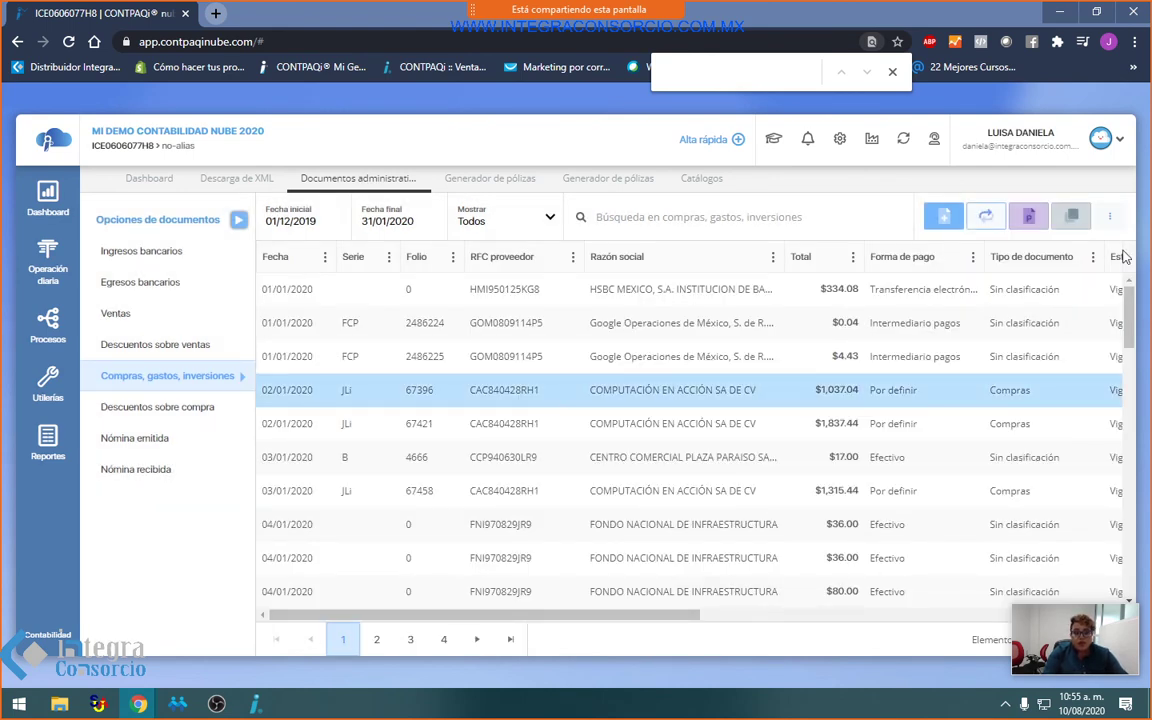
{"action": "left_click", "coordinate": [1074, 217]}
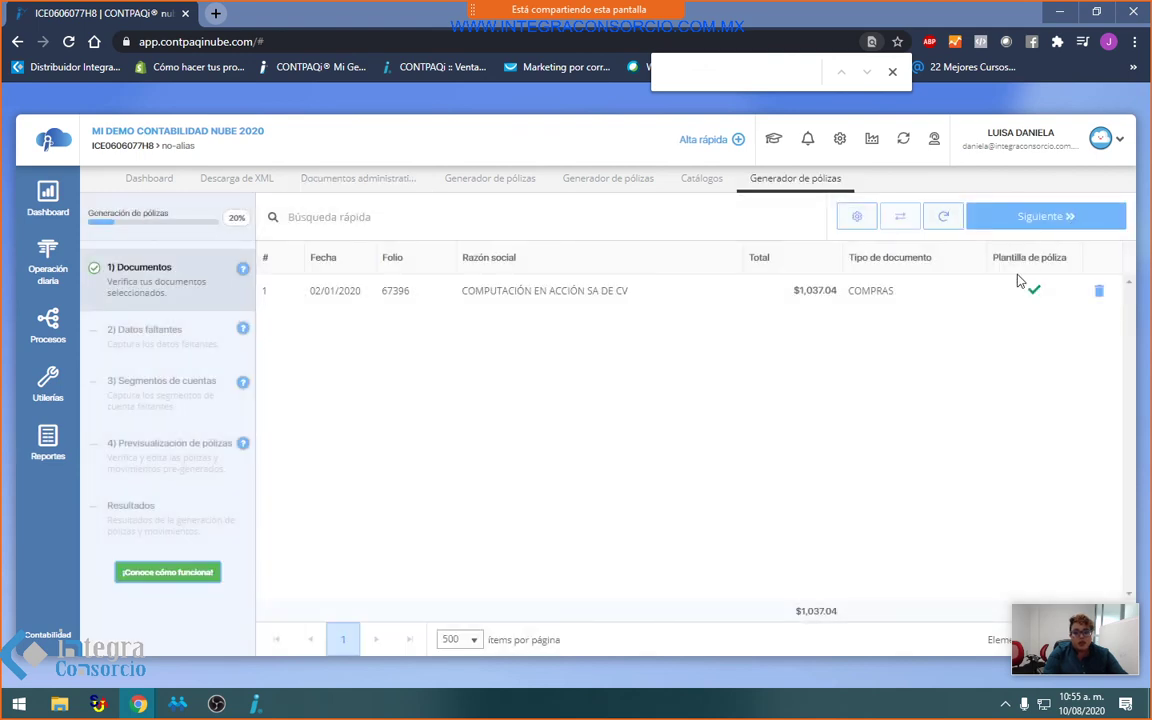
{"action": "left_click", "coordinate": [1052, 228]}
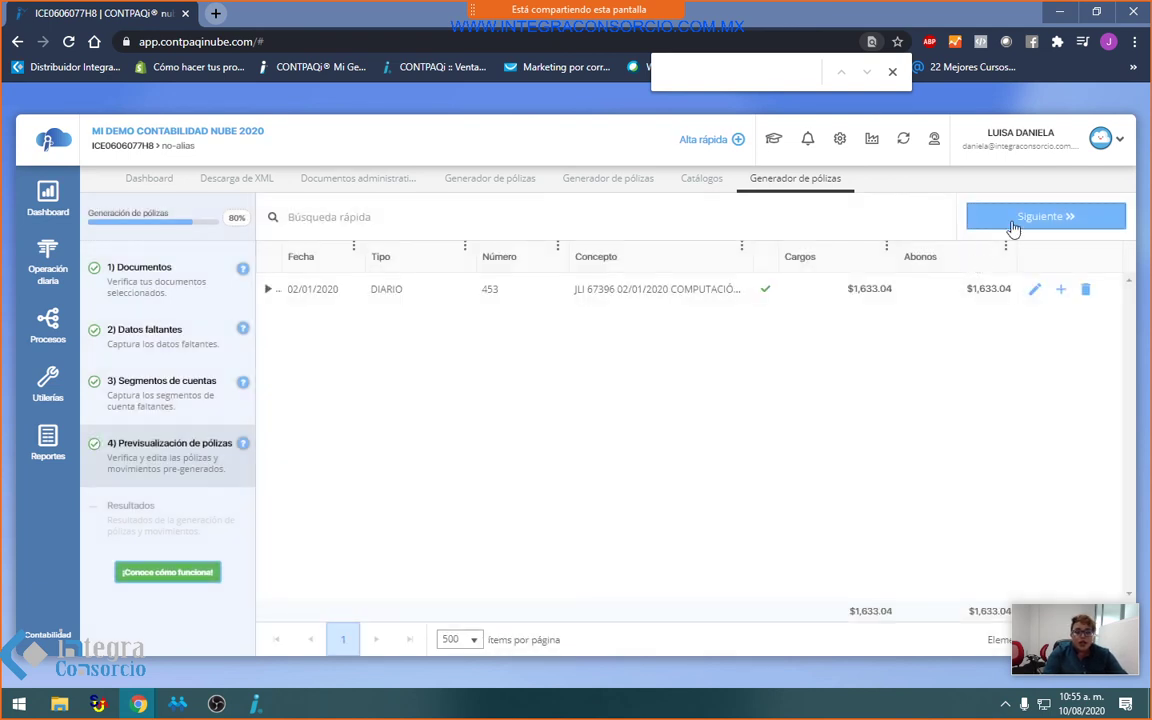
{"action": "left_click", "coordinate": [1067, 221]}
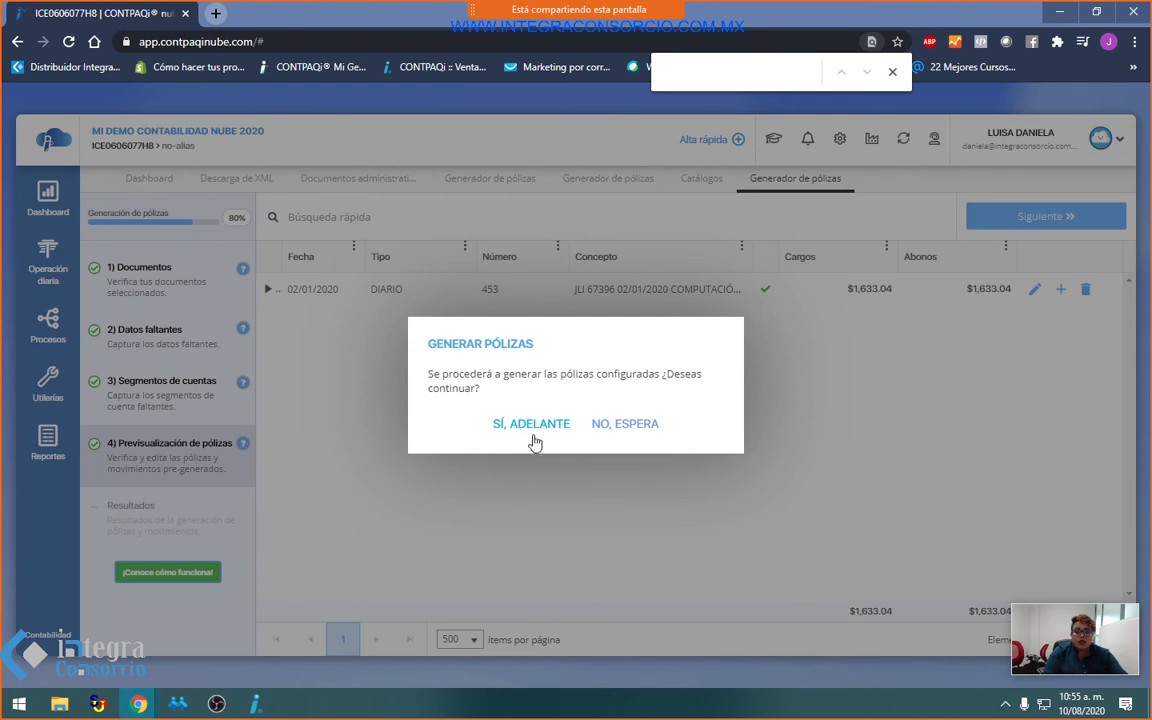
{"action": "left_click", "coordinate": [532, 428]}
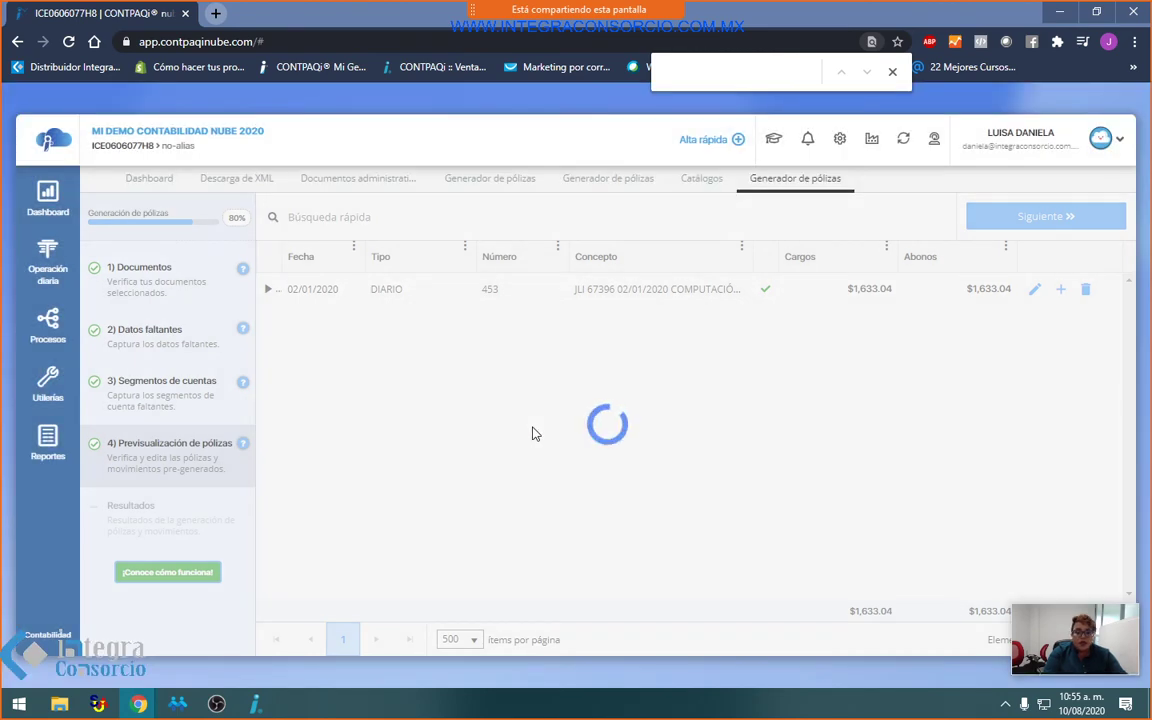
{"action": "left_click", "coordinate": [892, 71]}
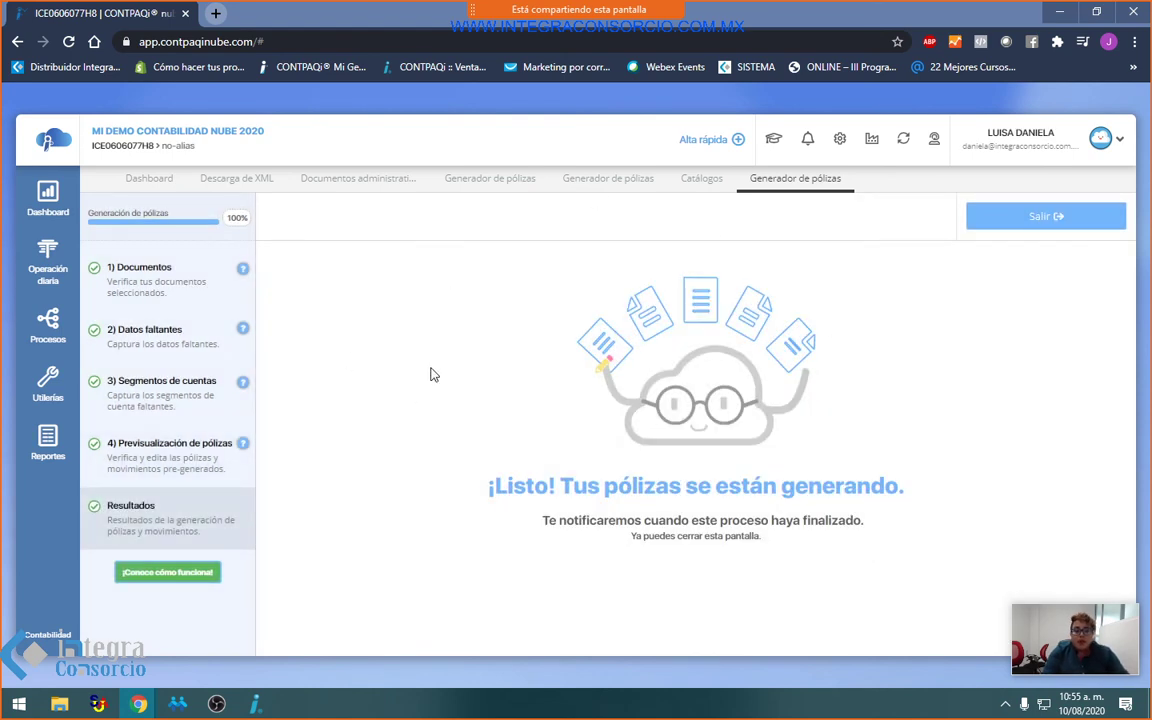
Step: From Documentos administrativos, run the póliza generator on purchase folio 67421 ($1,837.44) and confirm generation
{"action": "left_click", "coordinate": [375, 178]}
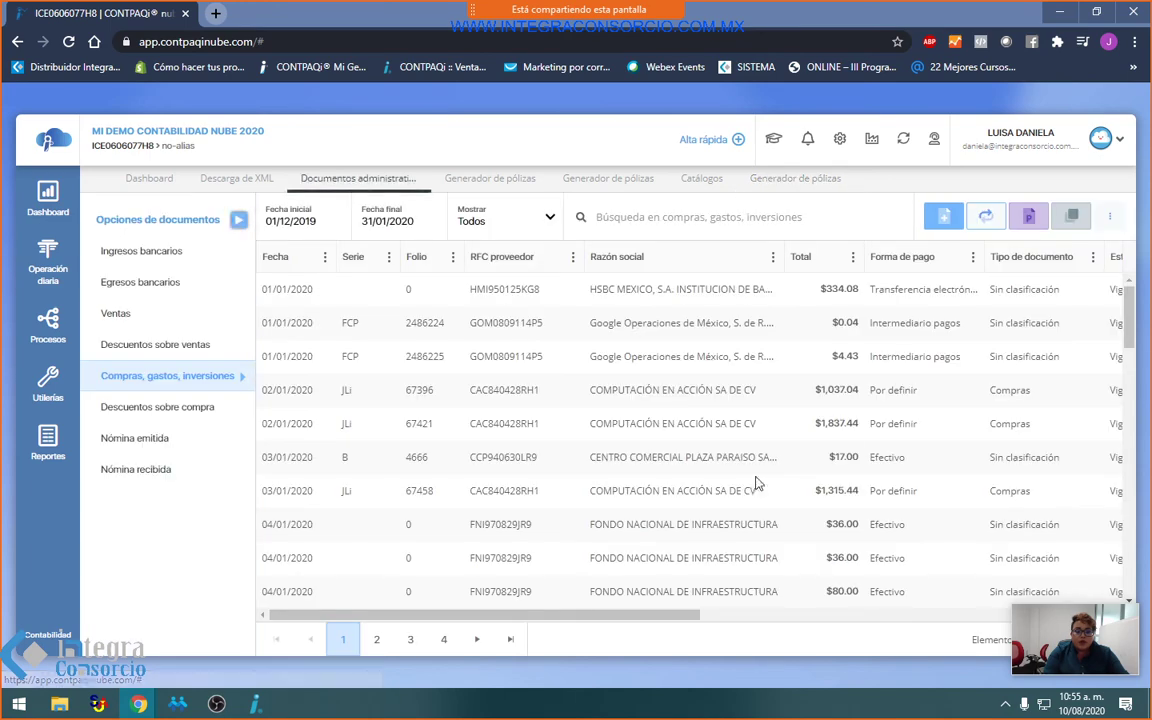
{"action": "left_click", "coordinate": [1070, 217]}
{"action": "left_click", "coordinate": [1040, 217]}
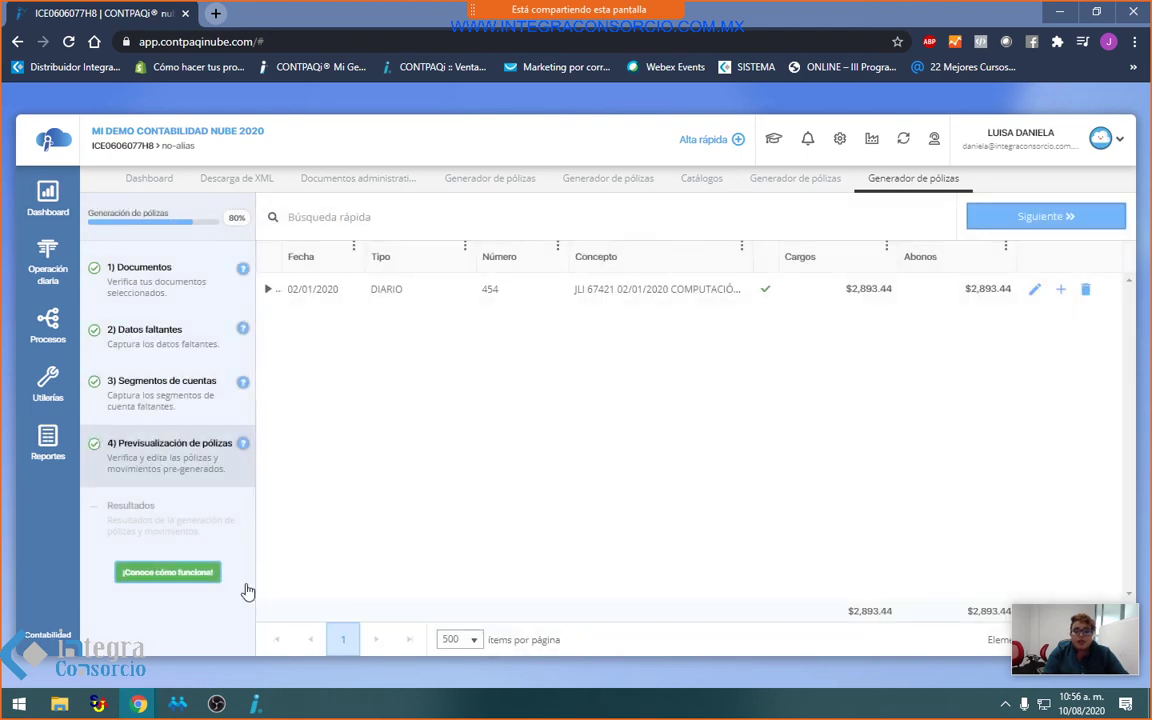
{"action": "left_click", "coordinate": [1054, 222]}
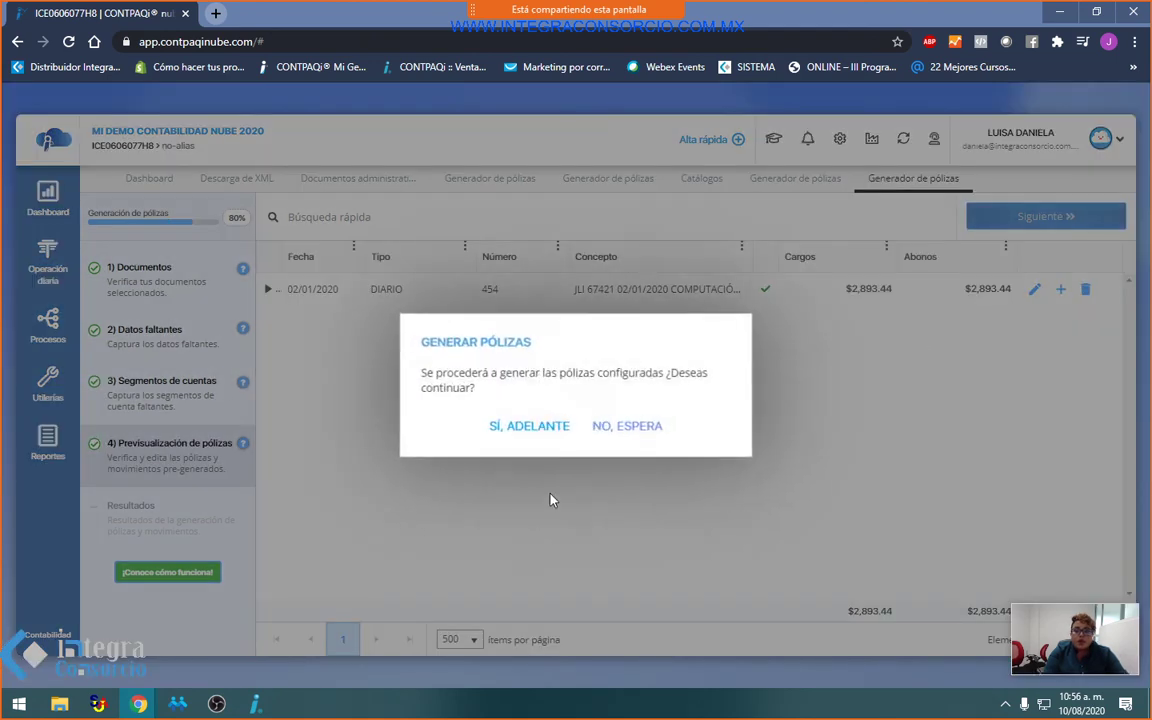
{"action": "left_click", "coordinate": [510, 424]}
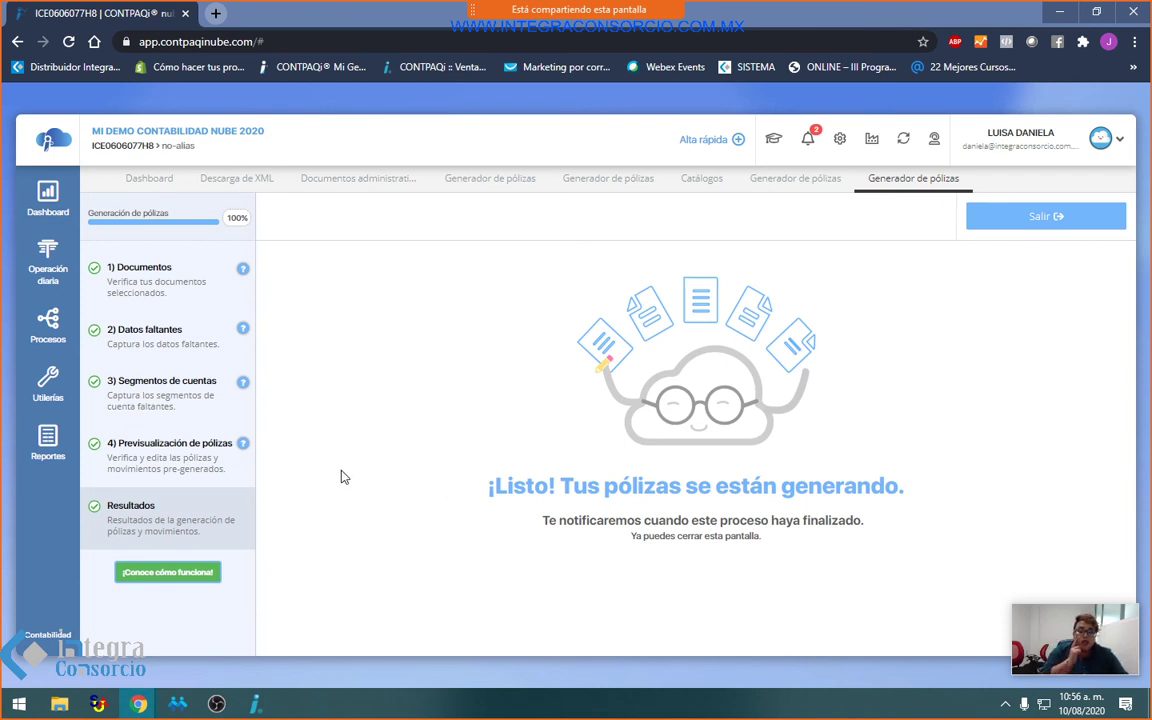
Step: View the Tipo de documento catalog under Operación diaria, then return to the dashboard's Historial de novedades
{"action": "left_click", "coordinate": [50, 405]}
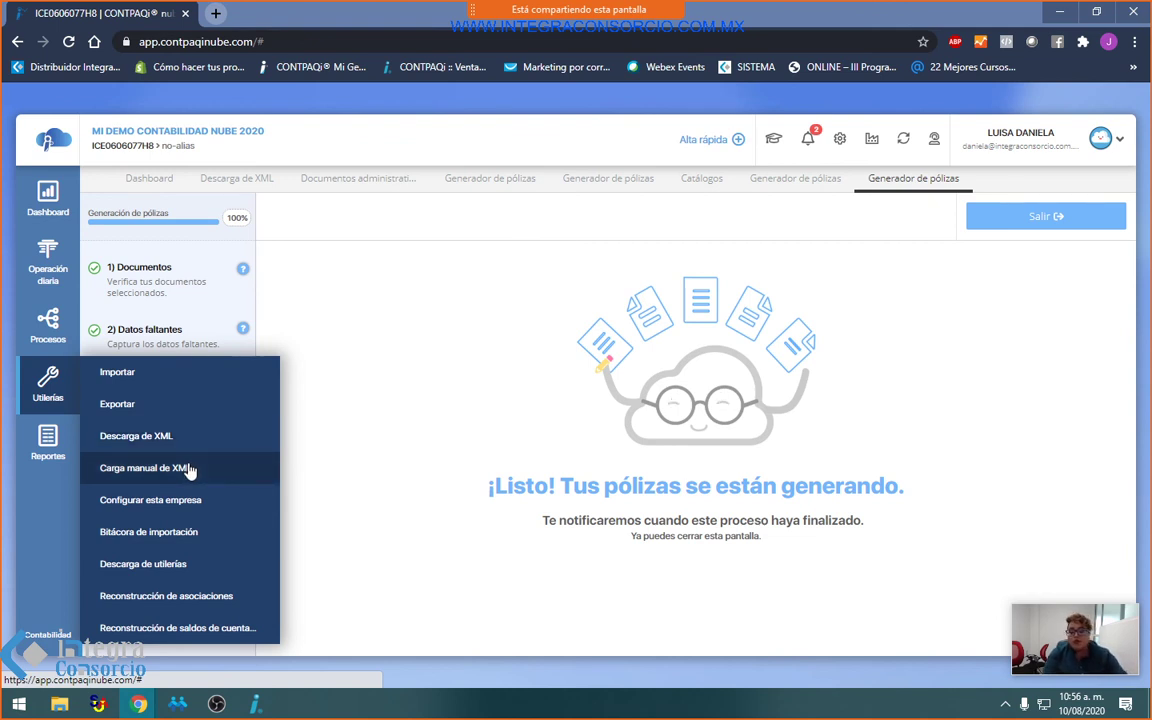
{"action": "left_click", "coordinate": [44, 226]}
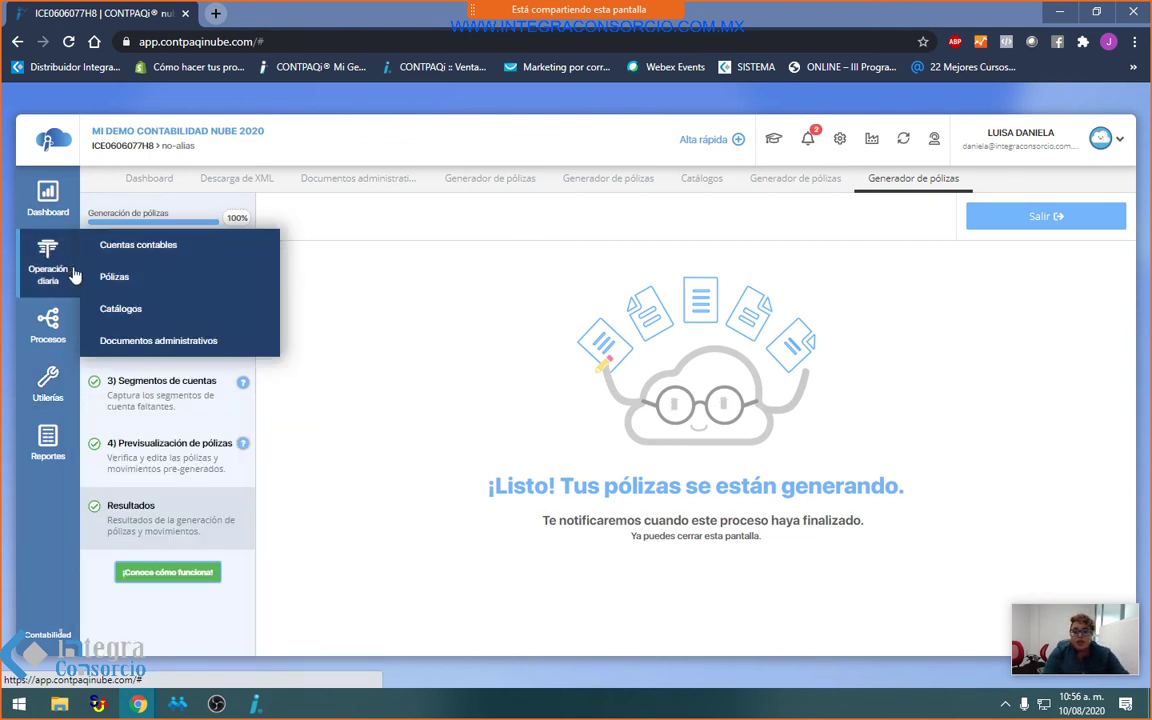
{"action": "left_click", "coordinate": [131, 309]}
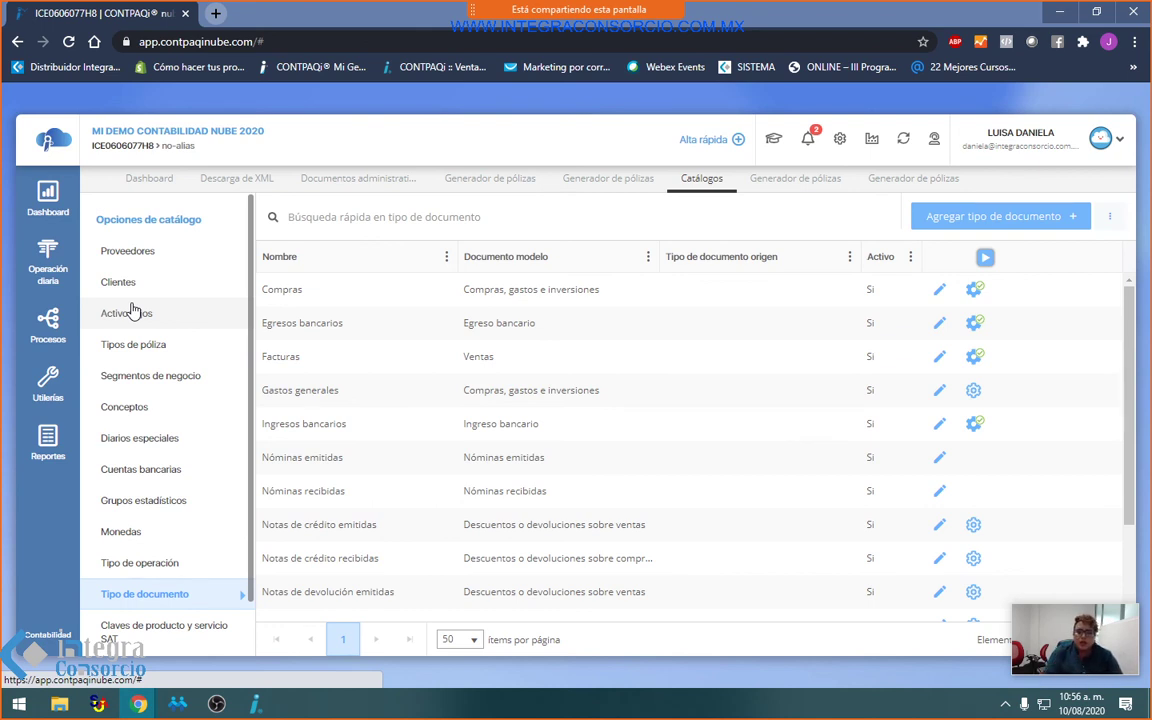
{"action": "left_click", "coordinate": [46, 200]}
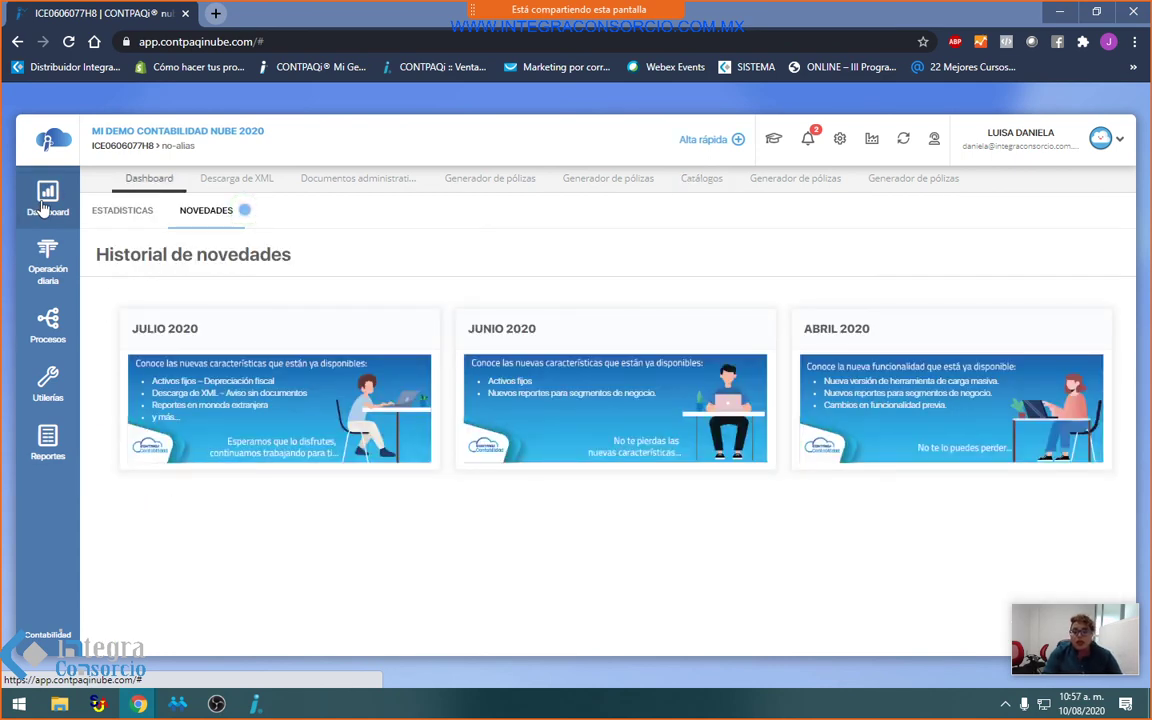
Step: Review the Estadísticas accounting-status charts on the dashboard, then stop sharing the screen in Webex
{"action": "left_click", "coordinate": [138, 211]}
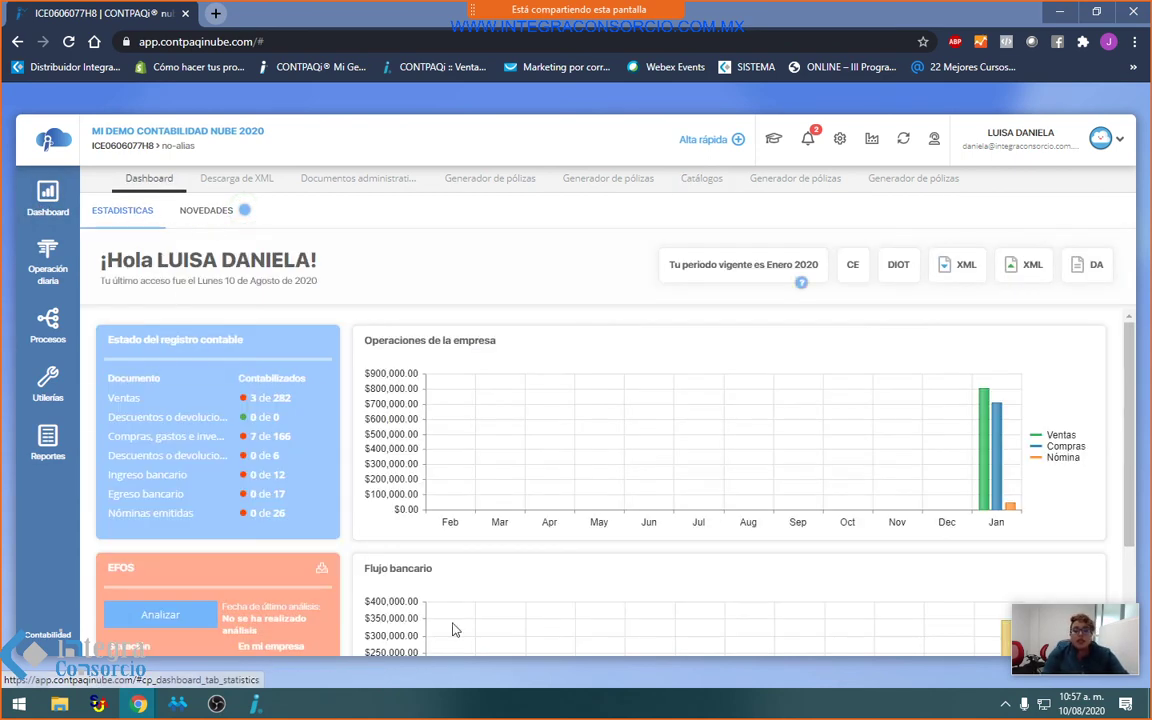
{"action": "scroll", "coordinate": [92, 580], "scroll_direction": "down", "scroll_amount": 3}
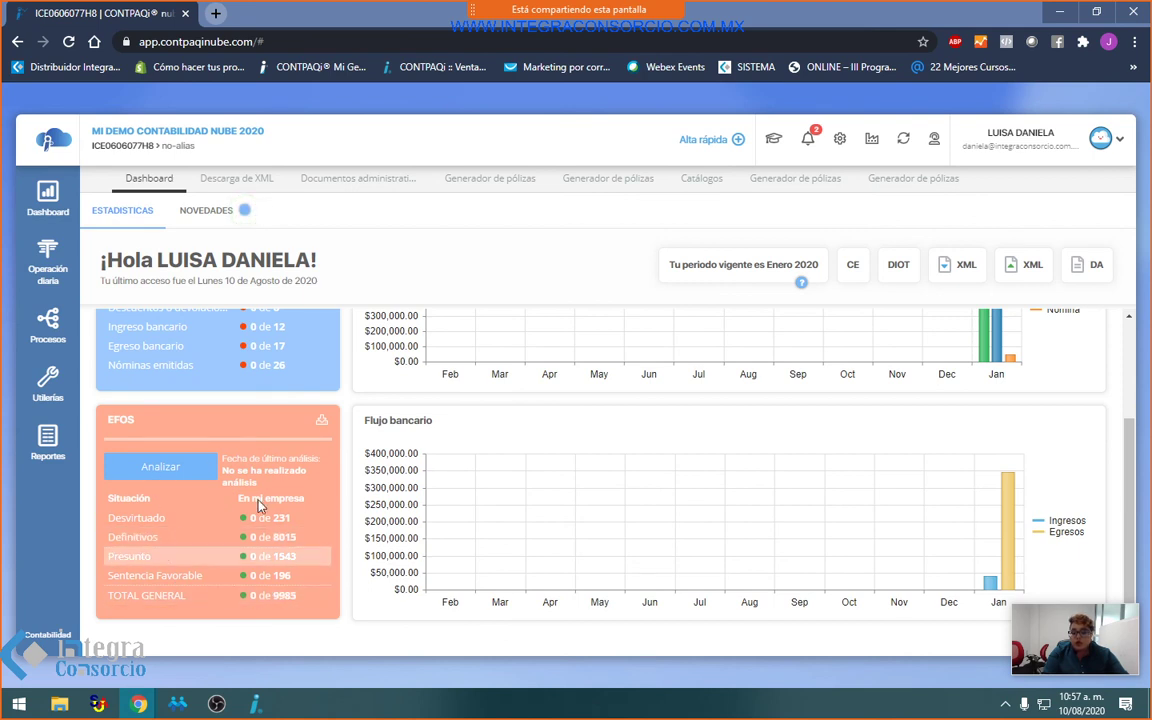
{"action": "scroll", "coordinate": [290, 585], "scroll_direction": "up", "scroll_amount": 3}
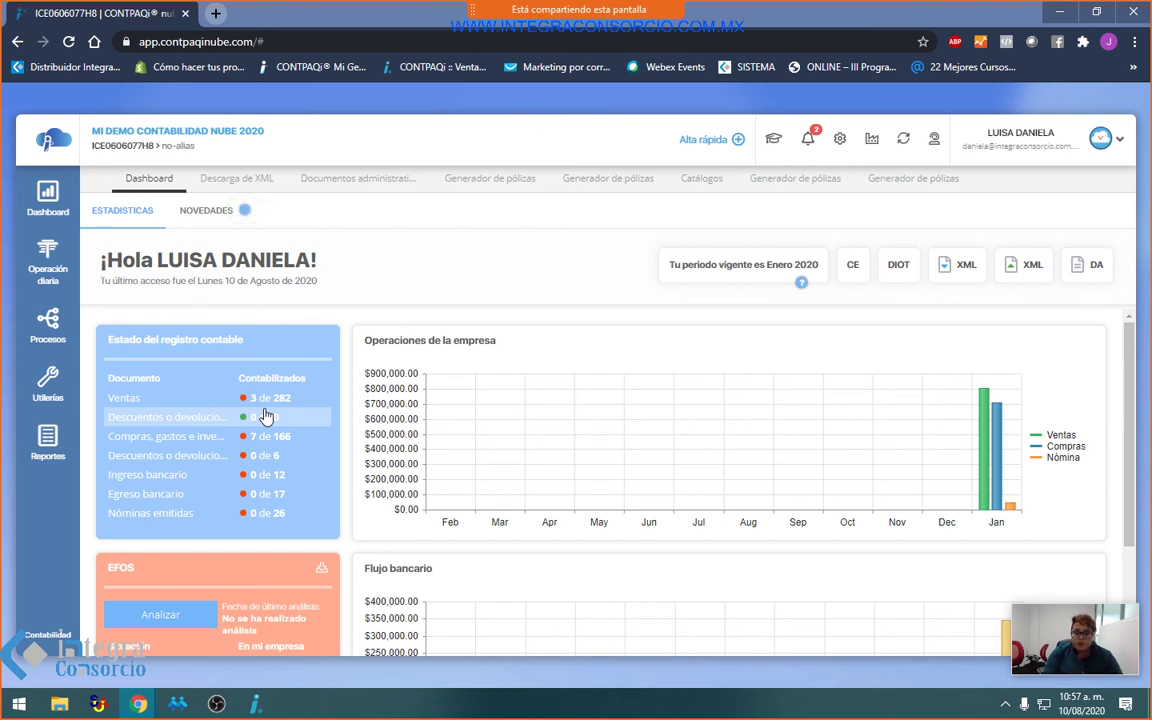
{"action": "scroll", "coordinate": [1011, 352], "scroll_direction": "down", "scroll_amount": 2}
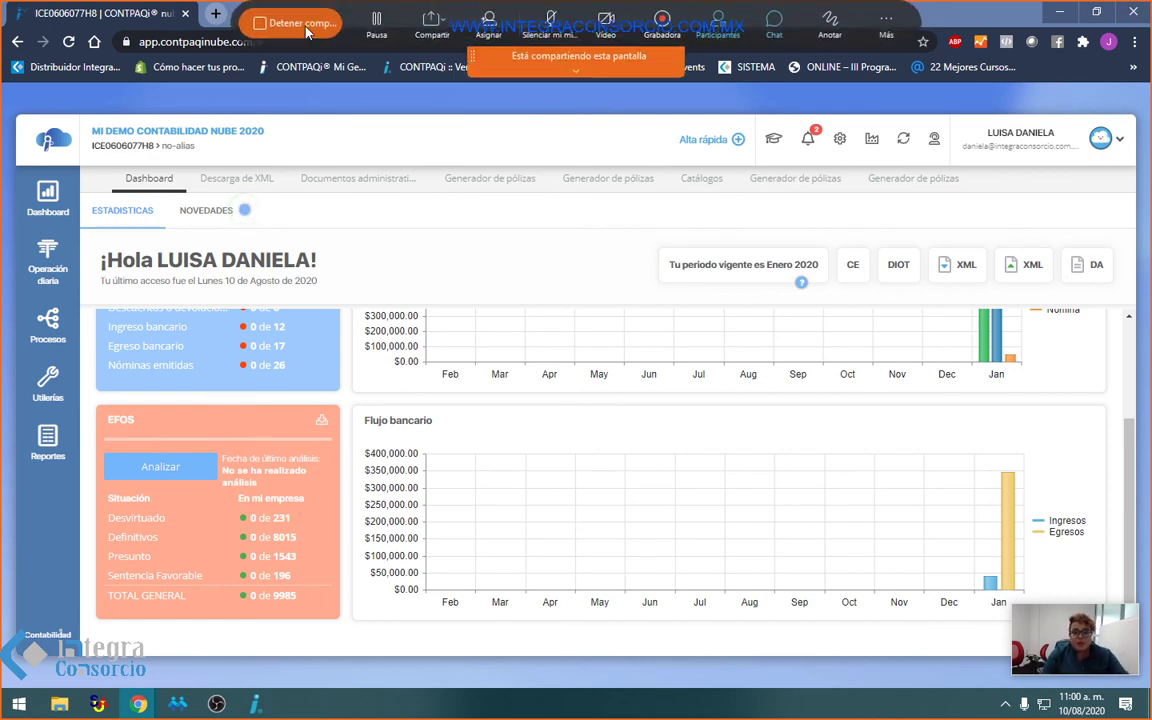
{"action": "left_click", "coordinate": [297, 22]}
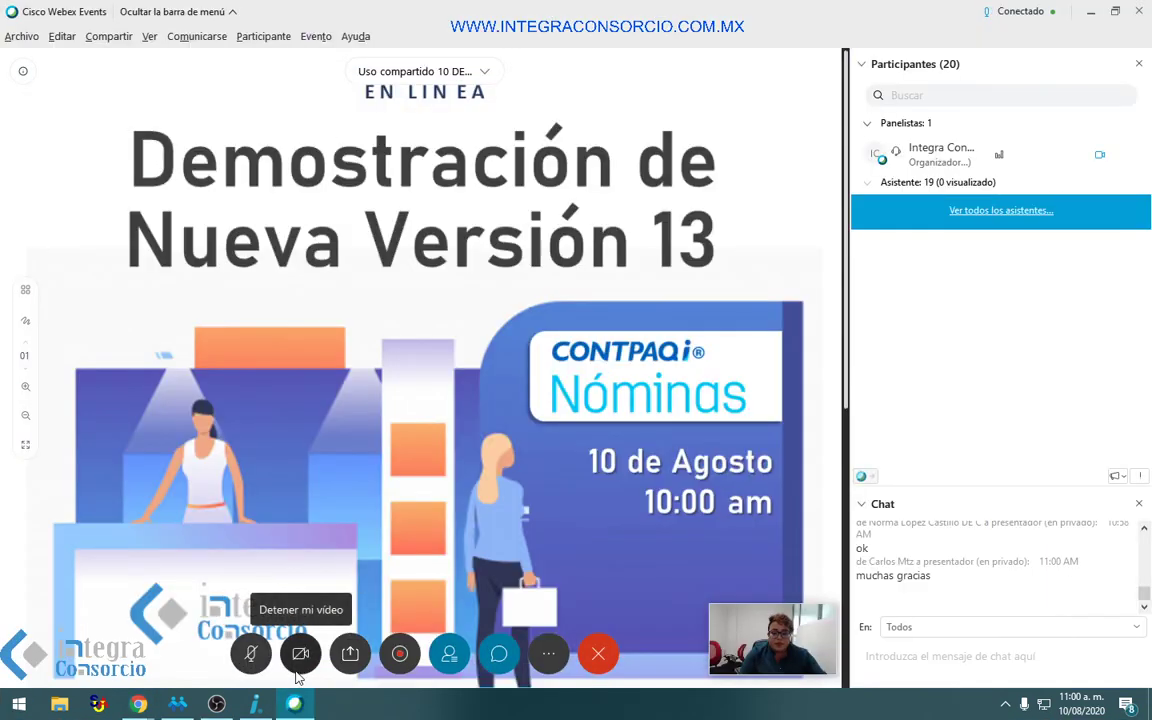